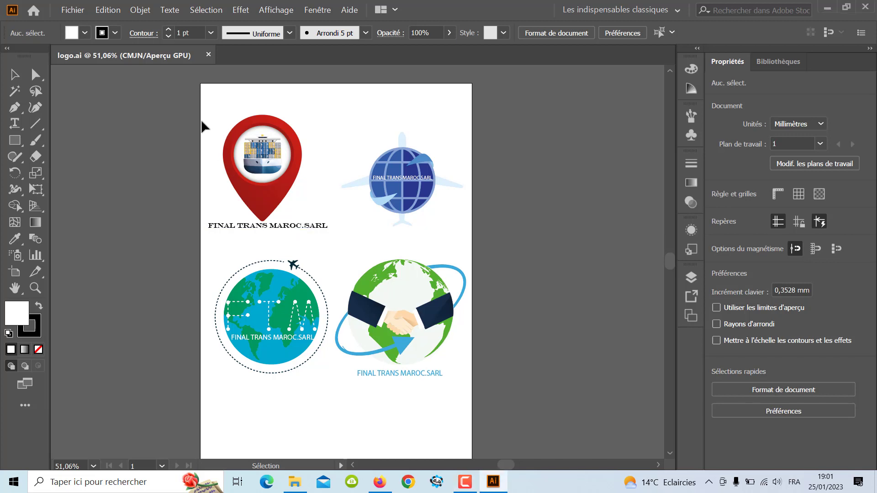
# Select and copy the red pin logo, then bring up the A4 New Document dialog
pyautogui.moveTo(206, 116); pyautogui.dragTo(325, 248)
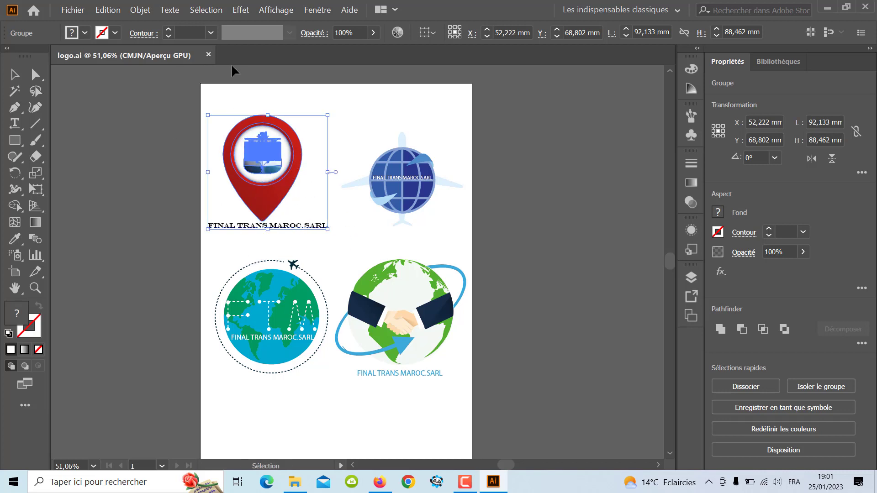
pyautogui.press('a')
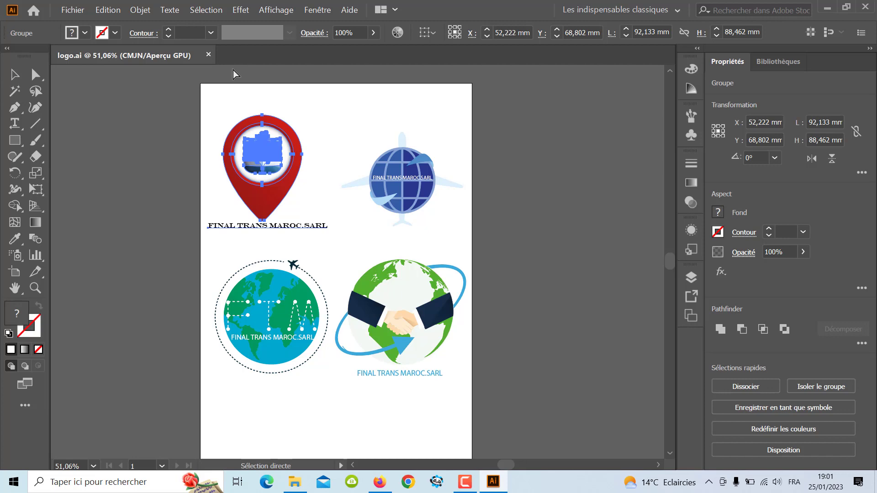
pyautogui.press('v')
pyautogui.hotkey('ctrl', 'n')
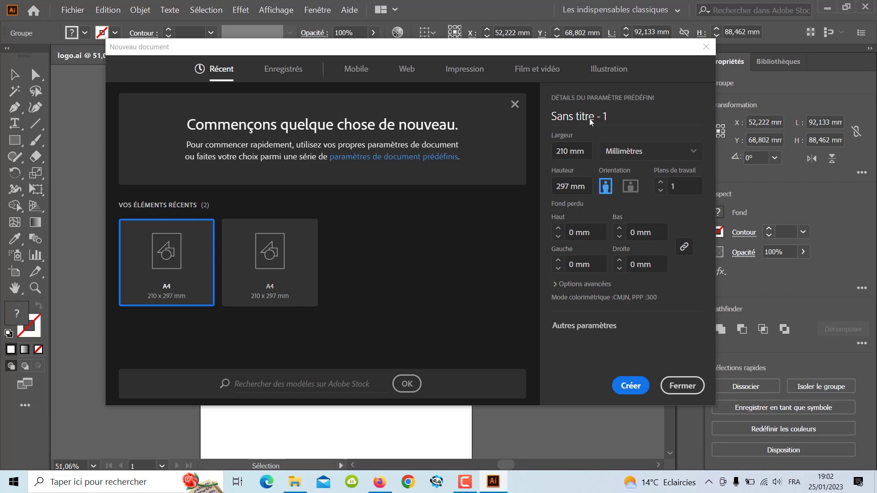
# Create a new document in millimetres with a 310 mm wide, 450 mm high artboard
pyautogui.click(612, 115)
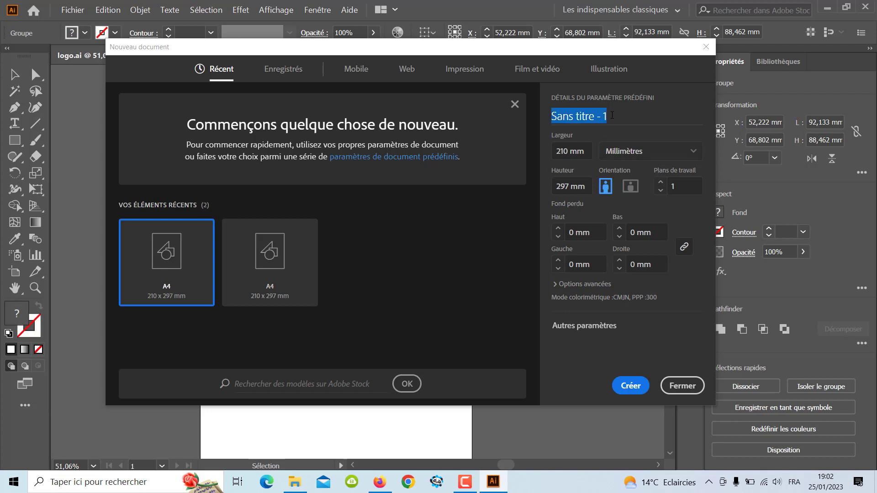
pyautogui.click(650, 157)
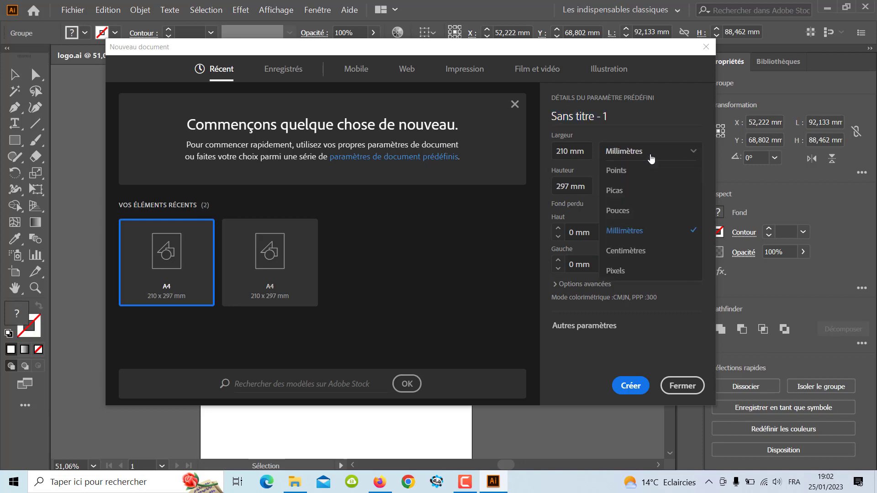
pyautogui.click(643, 231)
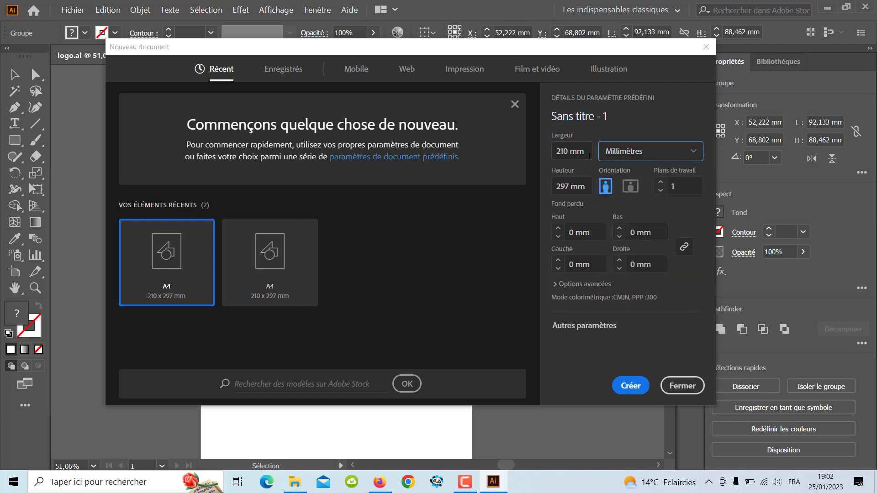
pyautogui.moveTo(588, 151); pyautogui.dragTo(543, 157)
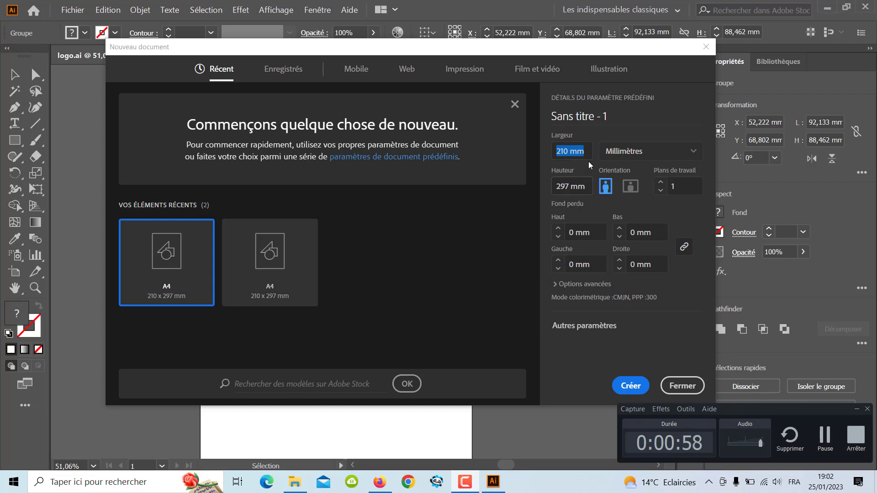
pyautogui.click(578, 182)
pyautogui.moveTo(585, 151); pyautogui.dragTo(541, 153)
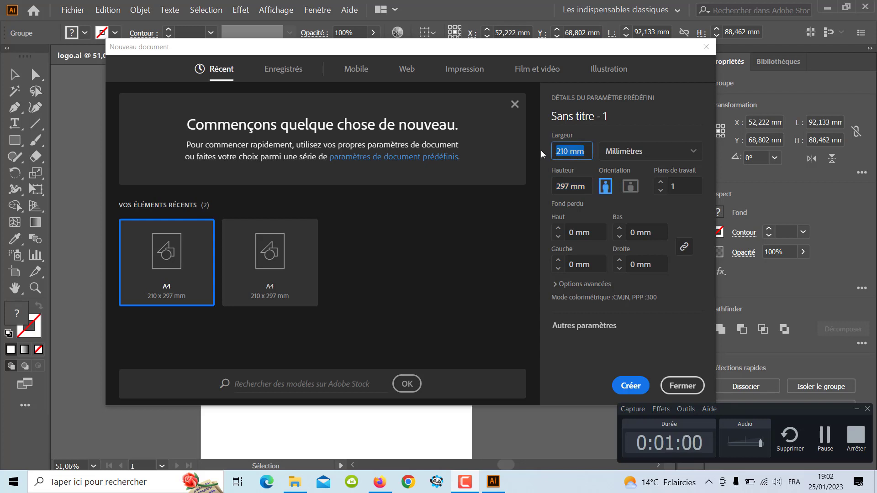
pyautogui.press('End')
pyautogui.press('BackSpace')
pyautogui.press('BackSpace')
pyautogui.press('BackSpace')
pyautogui.press('BackSpace')
pyautogui.write('10')
pyautogui.click(567, 191)
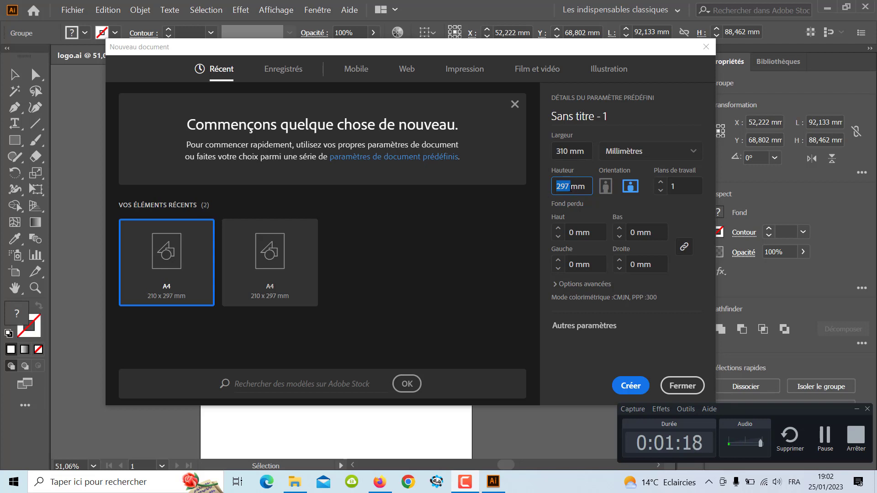
pyautogui.write('450')
pyautogui.click(634, 386)
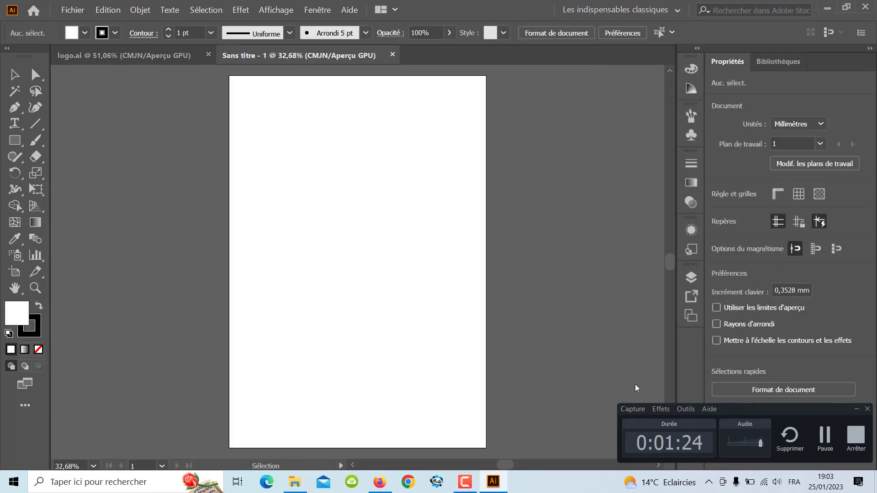
pyautogui.press('space')
pyautogui.moveTo(377, 306)
pyautogui.mouseDown()
pyautogui.moveTo(328, 280)
pyautogui.moveTo(329, 308)
pyautogui.mouseUp()
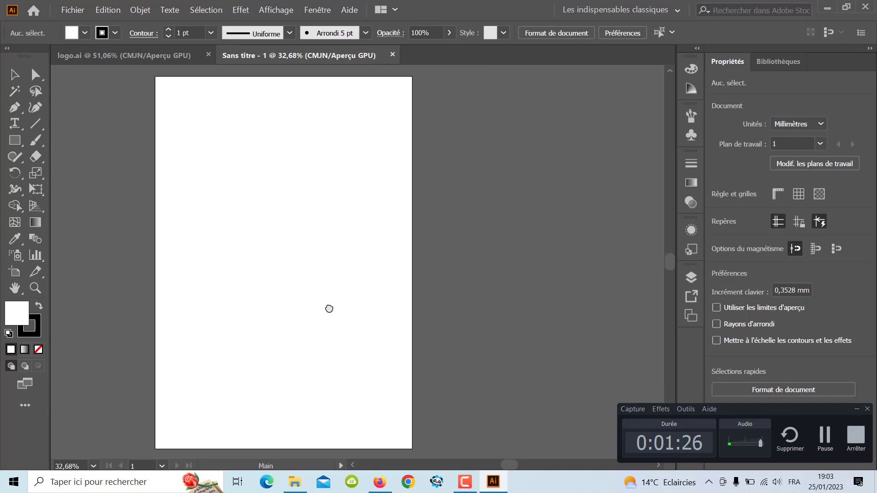
pyautogui.scroll(-1, 349, 327)
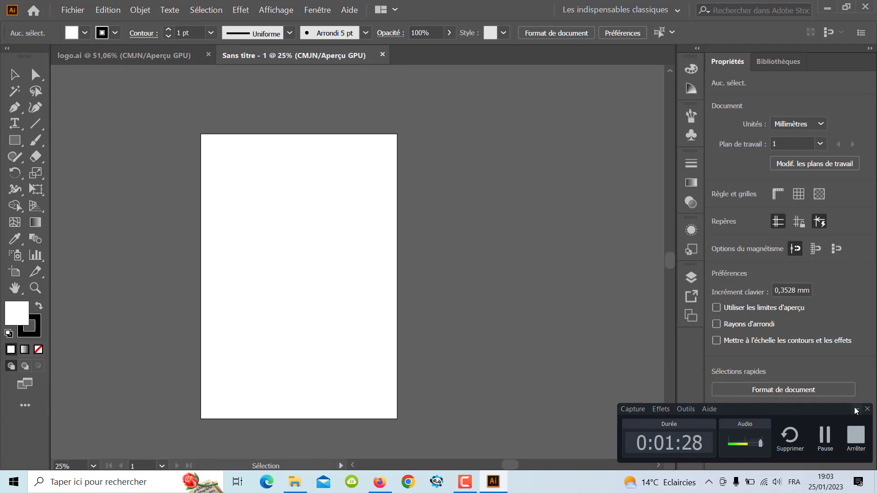
pyautogui.click(857, 409)
pyautogui.press('space')
pyautogui.moveTo(370, 336); pyautogui.dragTo(344, 316)
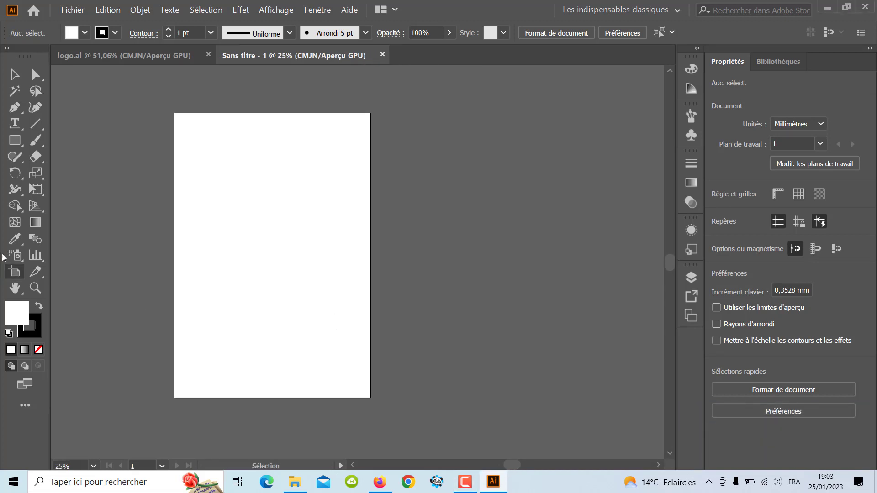
pyautogui.click(16, 274)
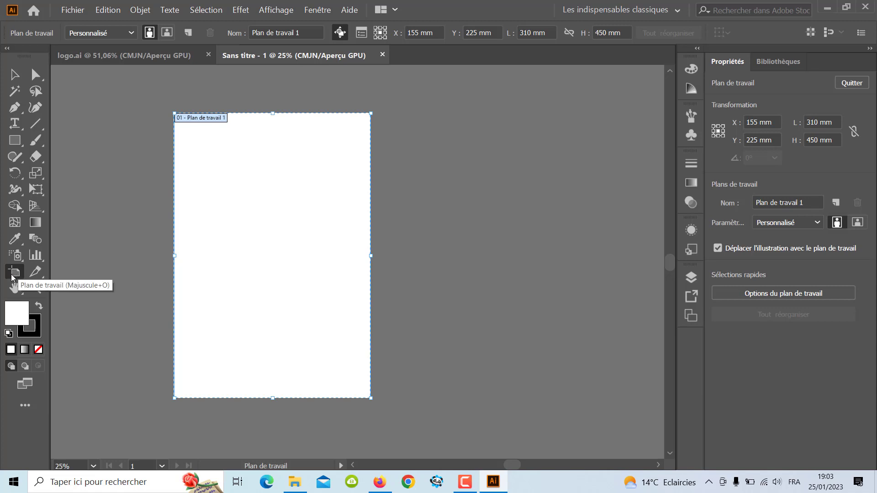
pyautogui.press('alt')
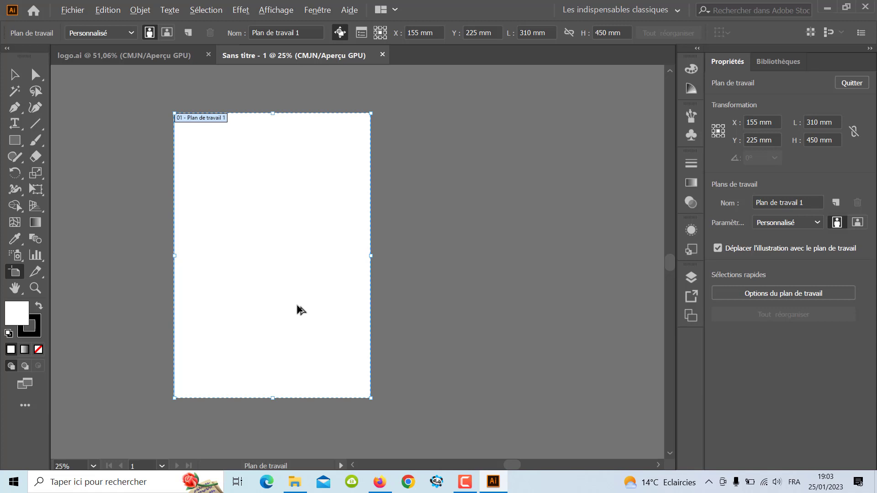
pyautogui.moveTo(300, 306)
pyautogui.mouseDown()
pyautogui.moveTo(486, 318)
pyautogui.moveTo(535, 309)
pyautogui.mouseUp()
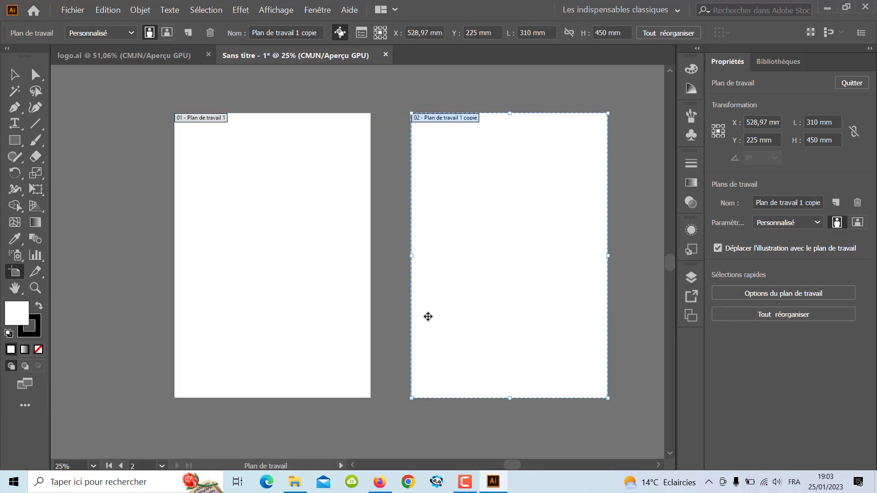
pyautogui.hotkey('ctrl', 'z')
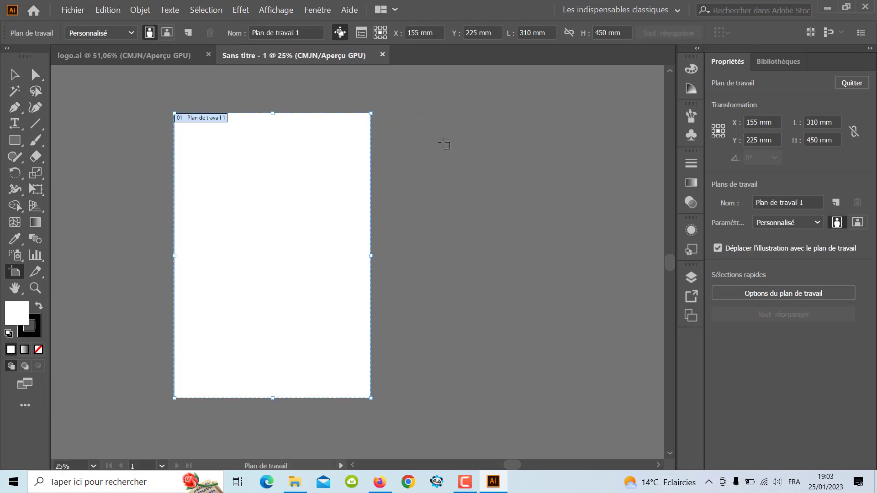
pyautogui.moveTo(440, 126); pyautogui.dragTo(587, 356)
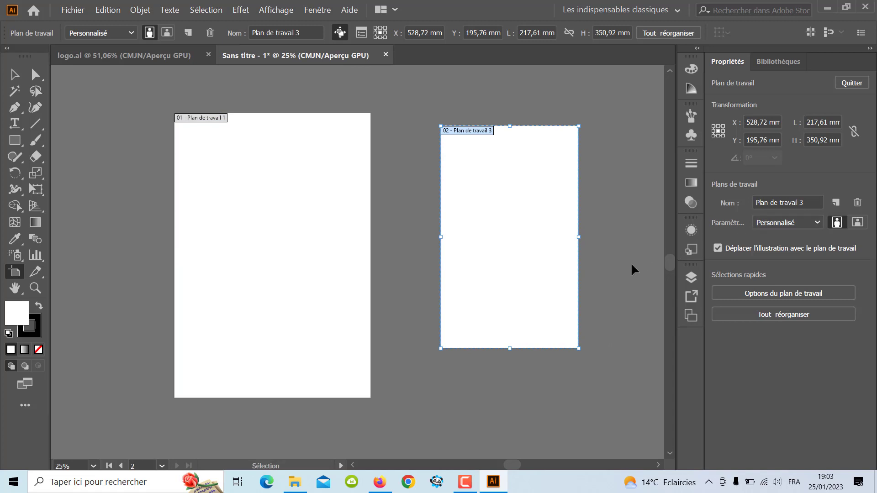
pyautogui.press('Delete')
pyautogui.moveTo(284, 317); pyautogui.dragTo(541, 324)
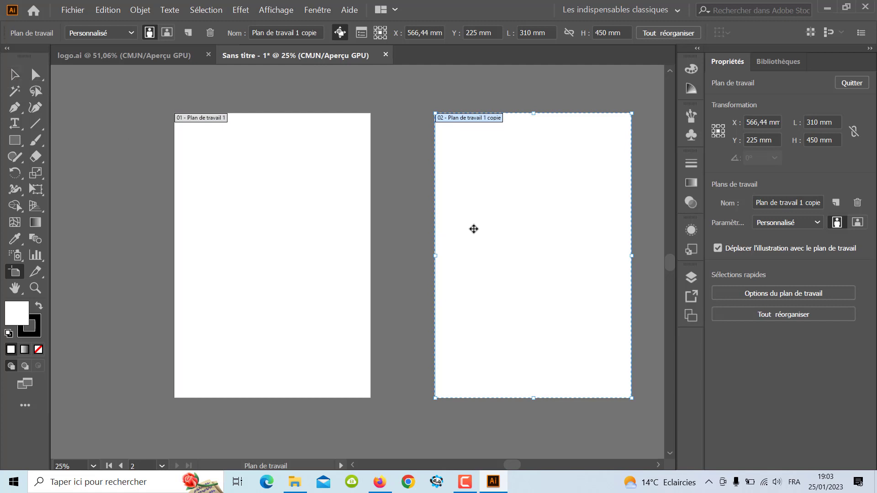
pyautogui.press('Delete')
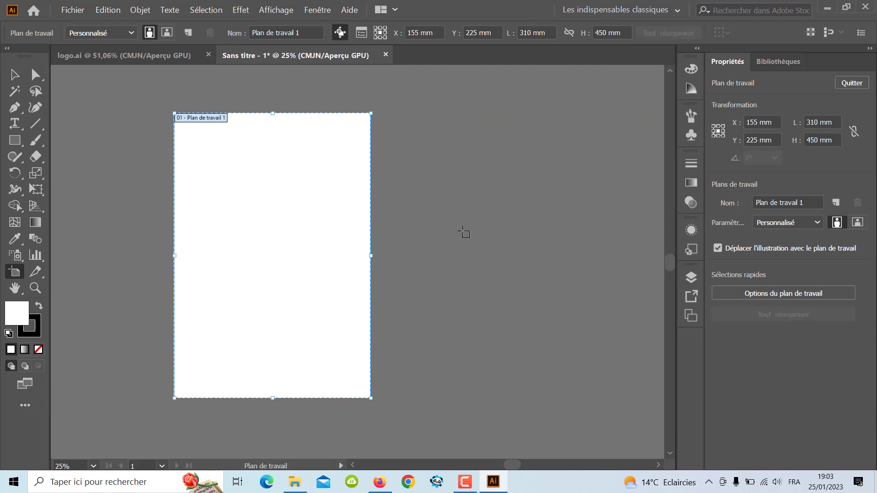
pyautogui.click(15, 74)
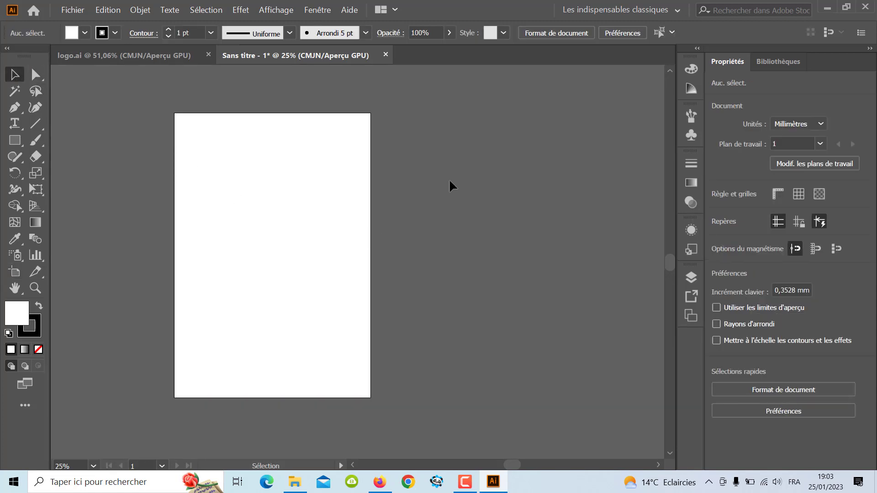
# Paste the red pin logo with its company caption onto the new artboard
pyautogui.moveTo(279, 273); pyautogui.dragTo(315, 282)
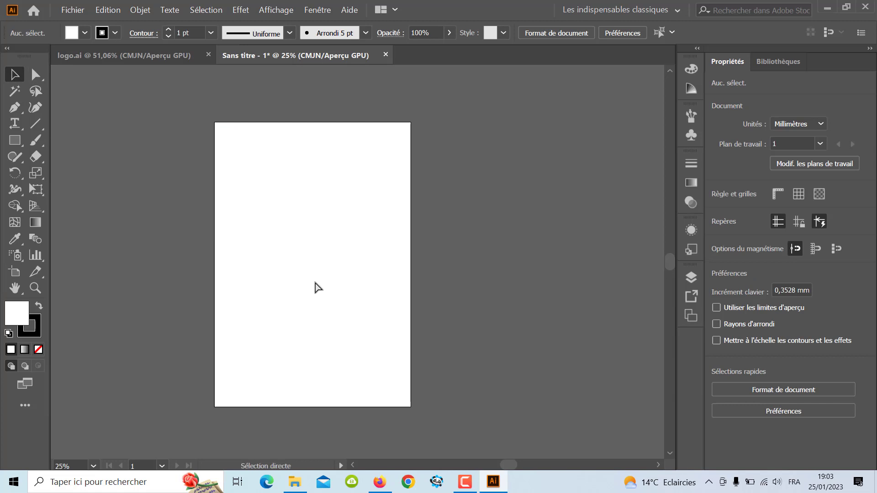
pyautogui.hotkey('ctrl', 'v')
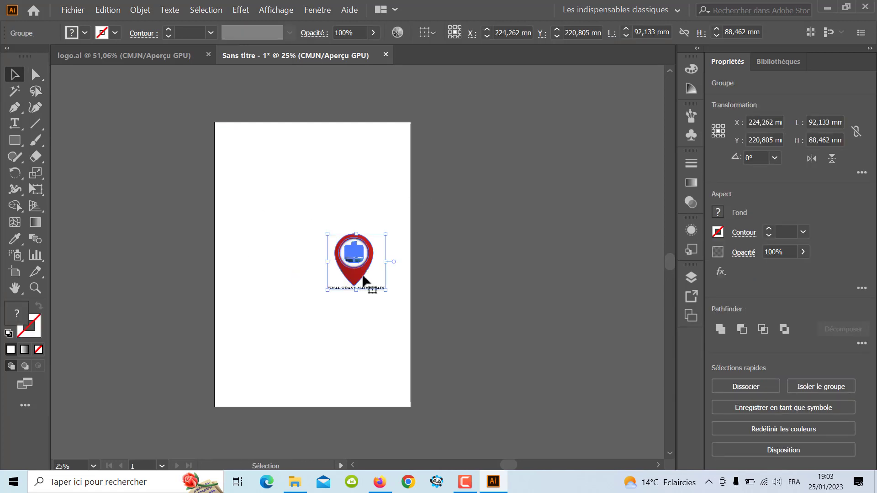
pyautogui.click(368, 302)
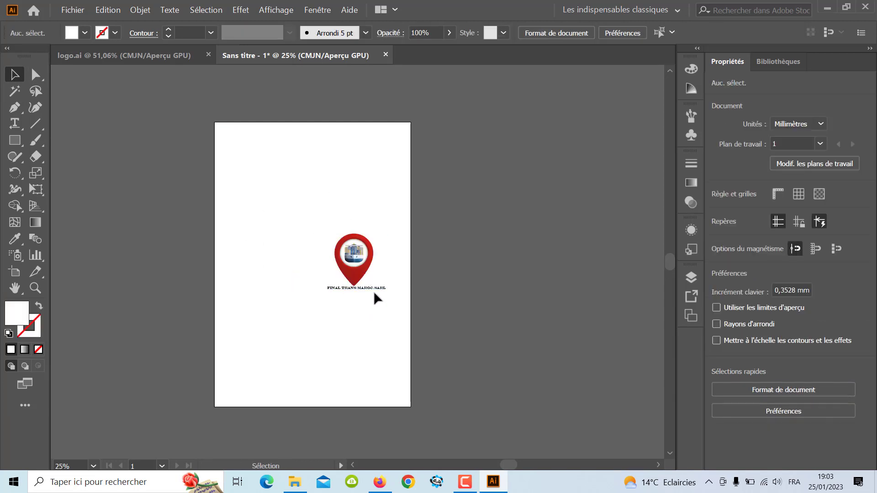
pyautogui.click(375, 288)
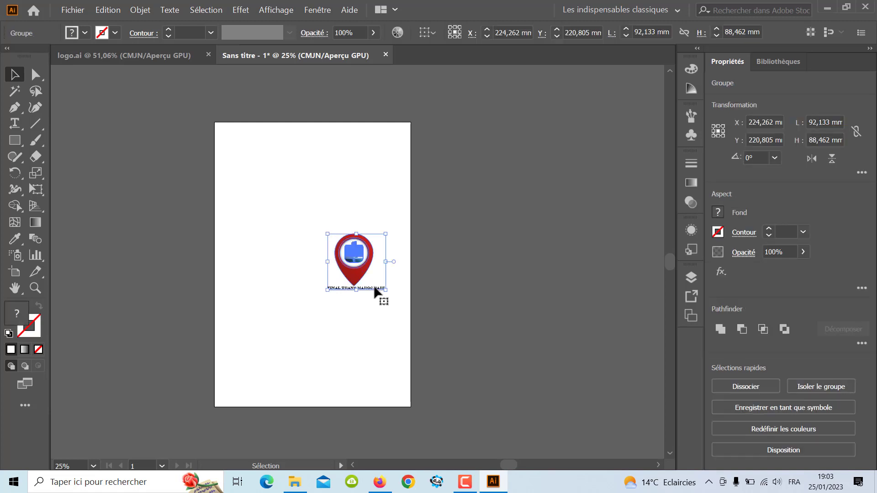
pyautogui.hotkey('ctrl', '+')
pyautogui.hotkey('ctrl', '+')
pyautogui.hotkey('ctrl', '+')
pyautogui.moveTo(345, 274); pyautogui.dragTo(424, 320)
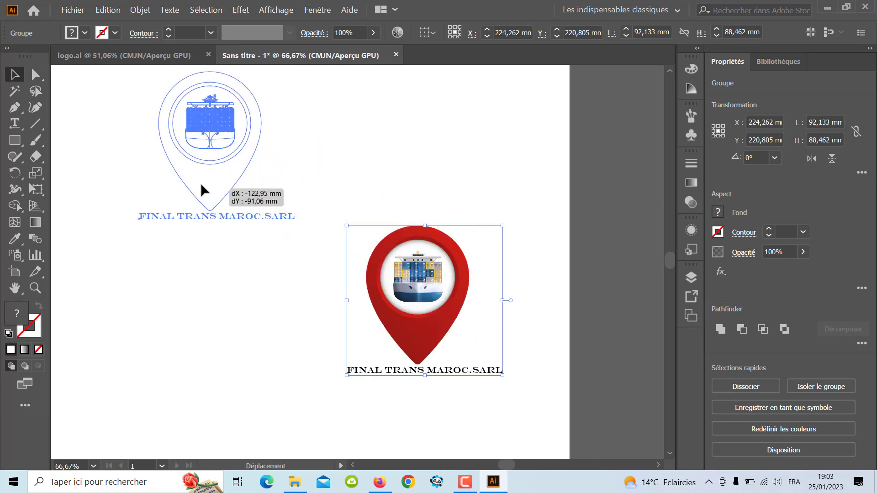
# Position the pin logo near the artboard's top-left, nudged slightly down and right
pyautogui.moveTo(419, 341)
pyautogui.mouseDown()
pyautogui.moveTo(205, 186)
pyautogui.moveTo(313, 302)
pyautogui.moveTo(320, 341)
pyautogui.moveTo(295, 265)
pyautogui.mouseUp()
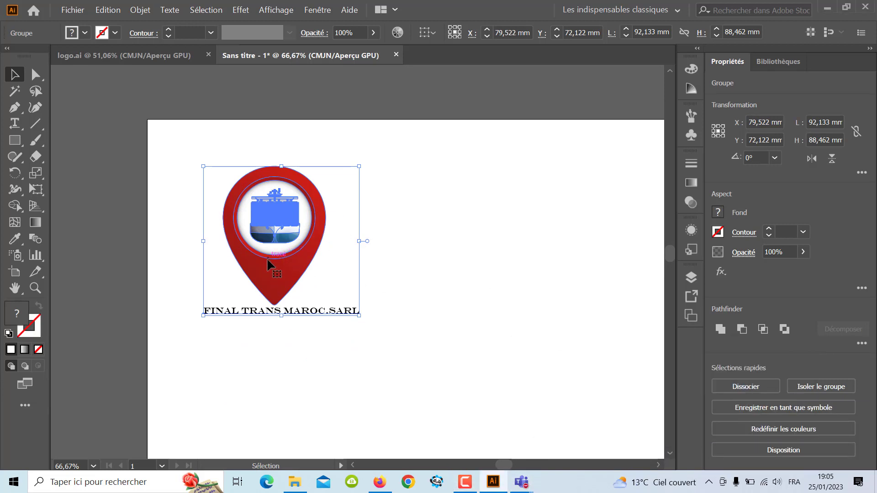
pyautogui.press('XF86AudioRaiseVolume')
pyautogui.press('XF86AudioRaiseVolume')
pyautogui.press('XF86AudioRaiseVolume')
pyautogui.press('XF86AudioRaiseVolume')
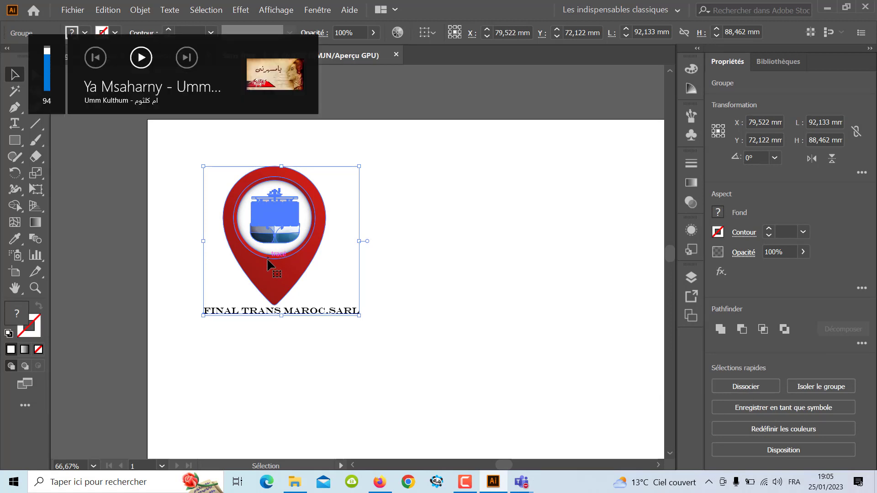
pyautogui.click(319, 339)
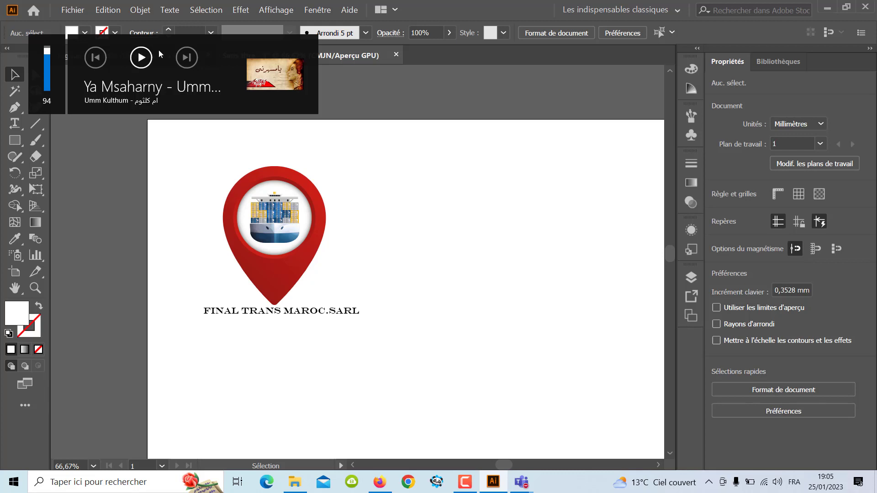
pyautogui.moveTo(282, 261)
pyautogui.mouseDown()
pyautogui.moveTo(283, 273)
pyautogui.moveTo(257, 231)
pyautogui.mouseUp()
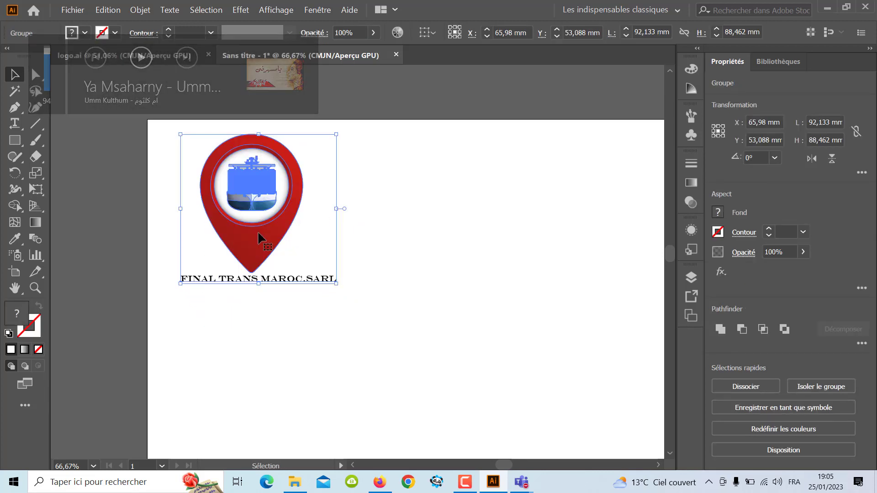
pyautogui.moveTo(259, 250); pyautogui.dragTo(262, 262)
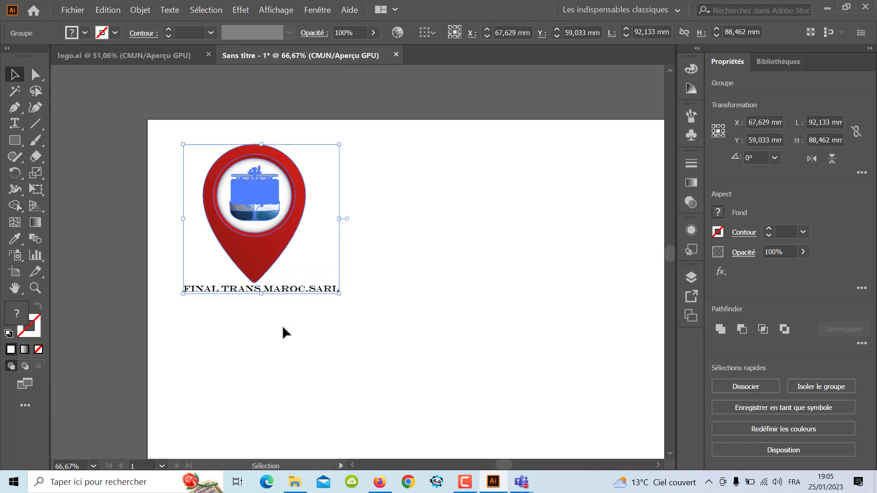
# Ungroup the logo with Dissocier and delete the FINAL TRANS MAROC.SARL caption
pyautogui.click(282, 327)
pyautogui.click(282, 293)
pyautogui.rightClick(280, 289)
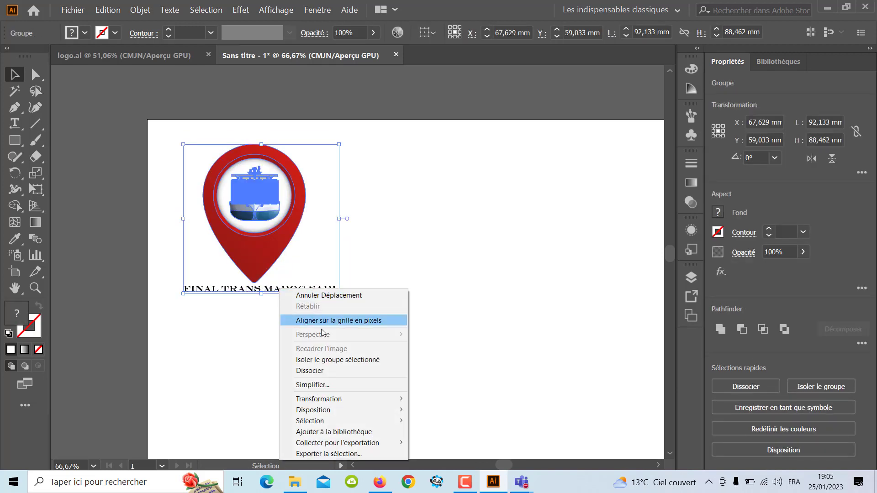
pyautogui.click(309, 370)
pyautogui.click(302, 315)
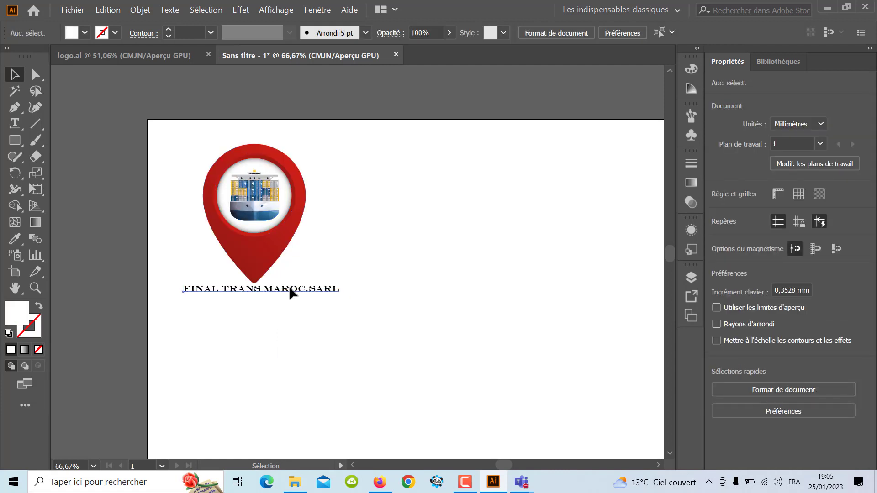
pyautogui.click(289, 288)
pyautogui.press('Delete')
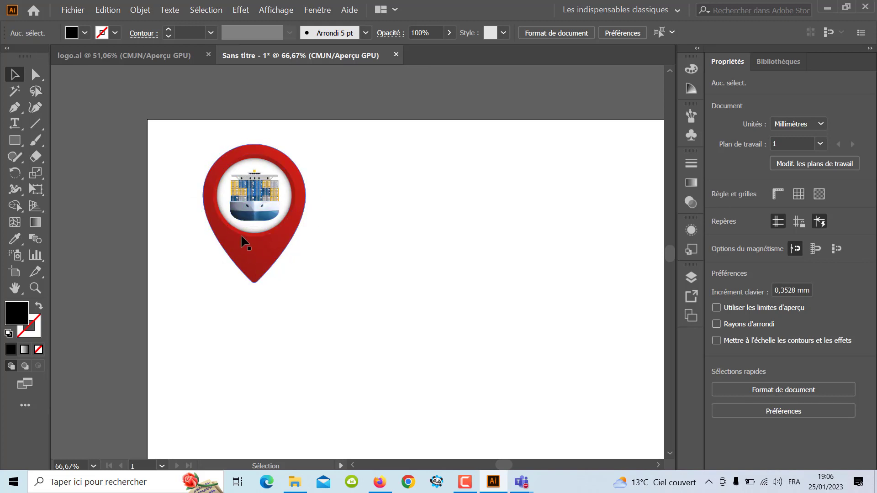
# Undo the accidental pin moves and zoom in on the pin to 150%
pyautogui.moveTo(274, 258); pyautogui.dragTo(270, 260)
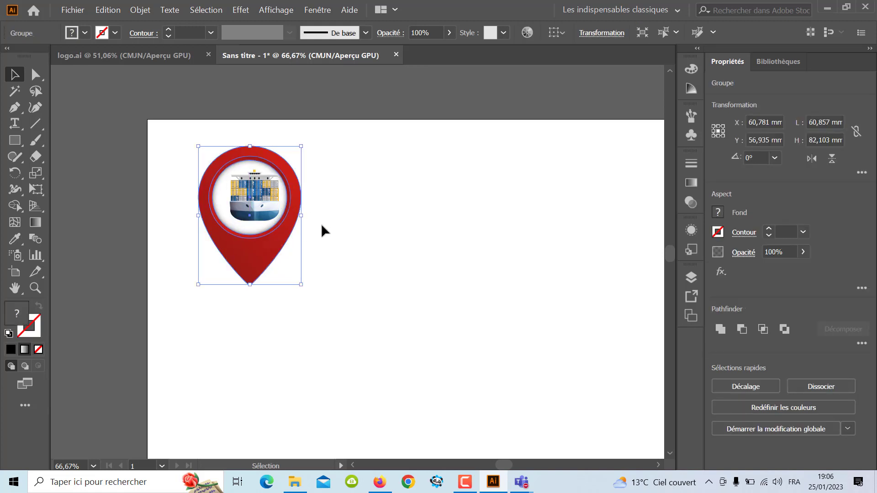
pyautogui.hotkey('ctrl', 'z')
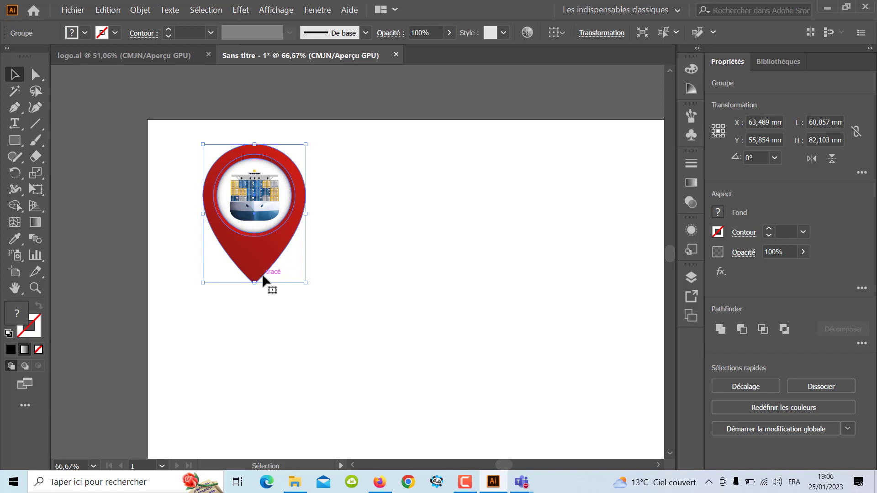
pyautogui.moveTo(251, 269); pyautogui.dragTo(348, 291)
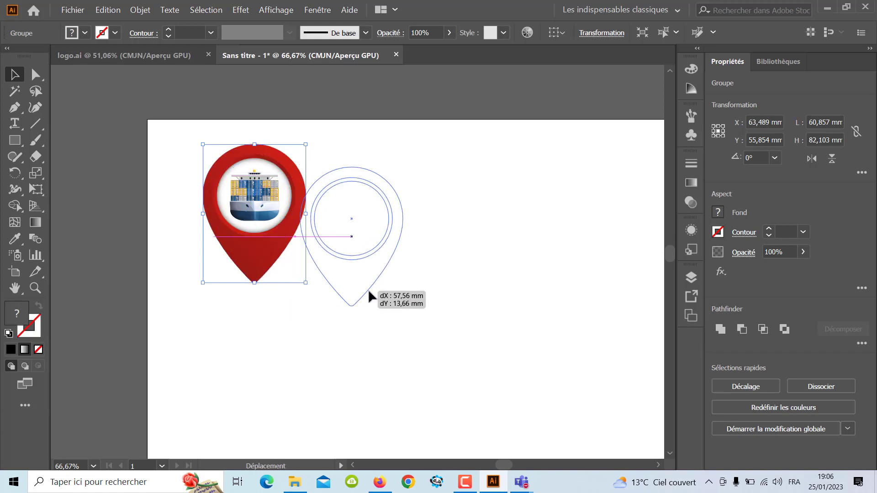
pyautogui.hotkey('ctrl', 'z')
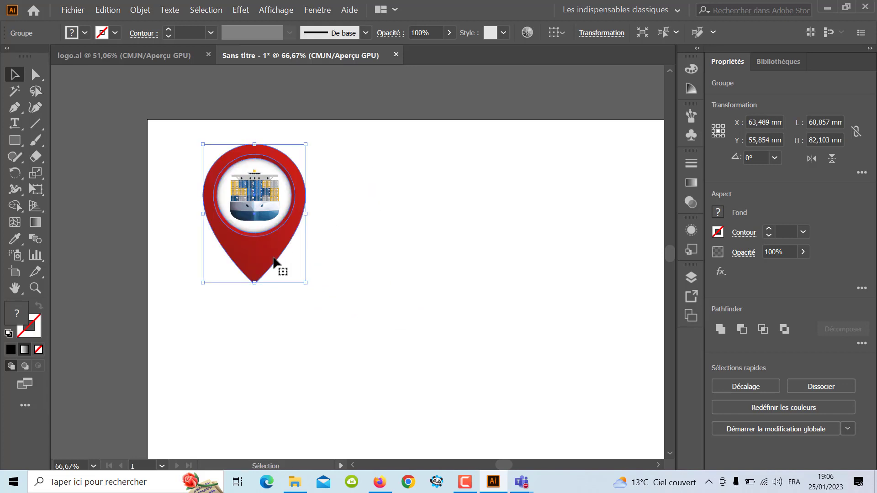
pyautogui.hotkey('ctrl', '1')
pyautogui.hotkey('ctrl', '+')
pyautogui.scroll(2, 265, 215)
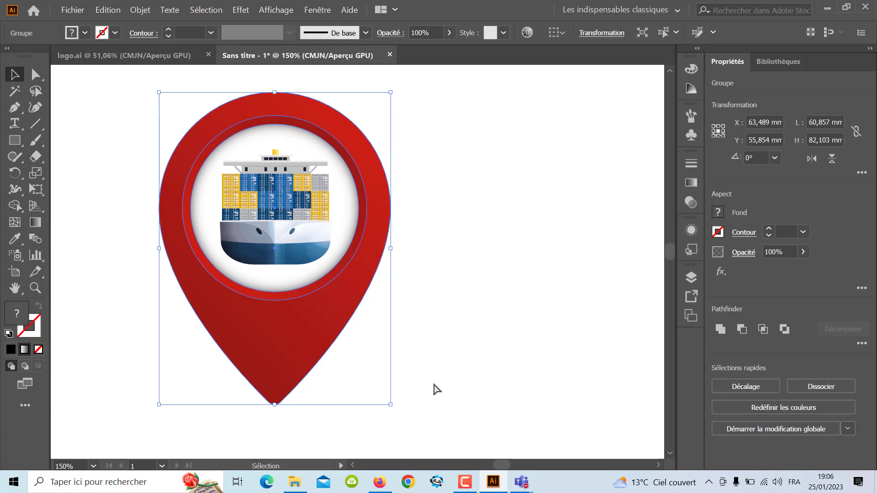
# Paste the FINAL TRANS MAROC.SARL text back and drag it off the pin, down-right
pyautogui.press('a')
pyautogui.hotkey('ctrl', 'v')
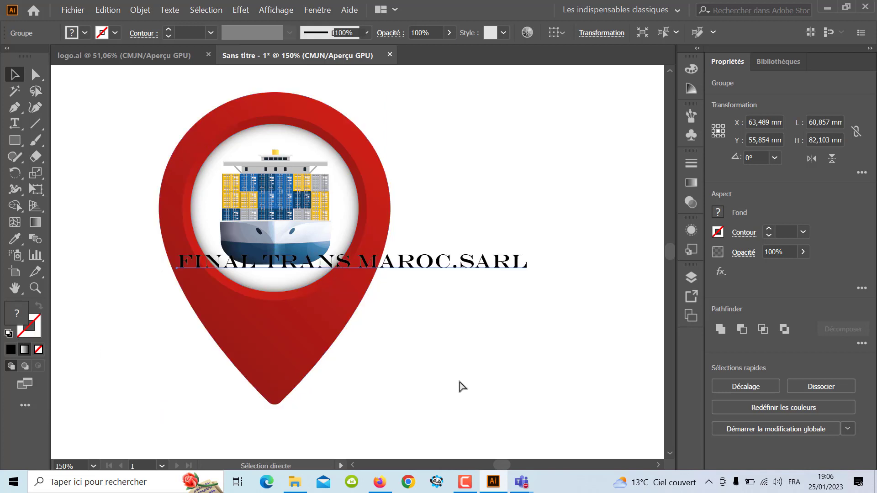
pyautogui.press('v')
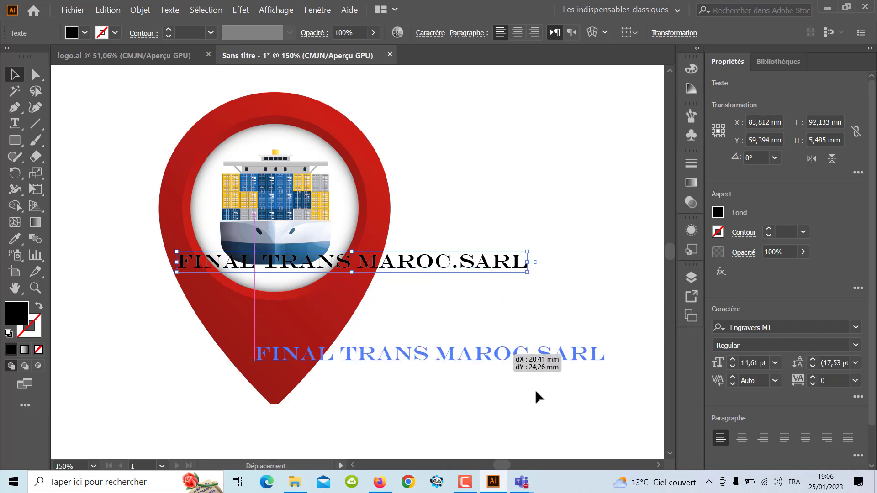
pyautogui.moveTo(417, 265)
pyautogui.mouseDown()
pyautogui.moveTo(577, 433)
pyautogui.moveTo(330, 288)
pyautogui.moveTo(514, 398)
pyautogui.mouseUp()
pyautogui.moveTo(169, 245); pyautogui.dragTo(397, 378)
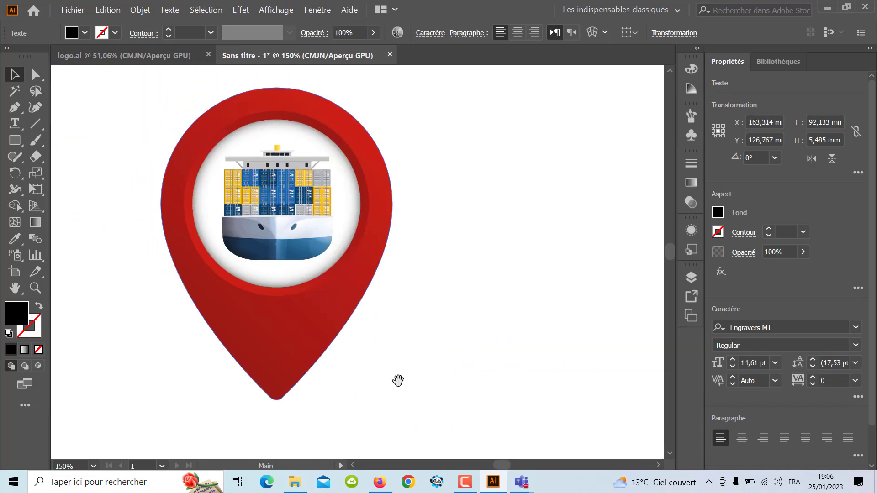
pyautogui.click(298, 356)
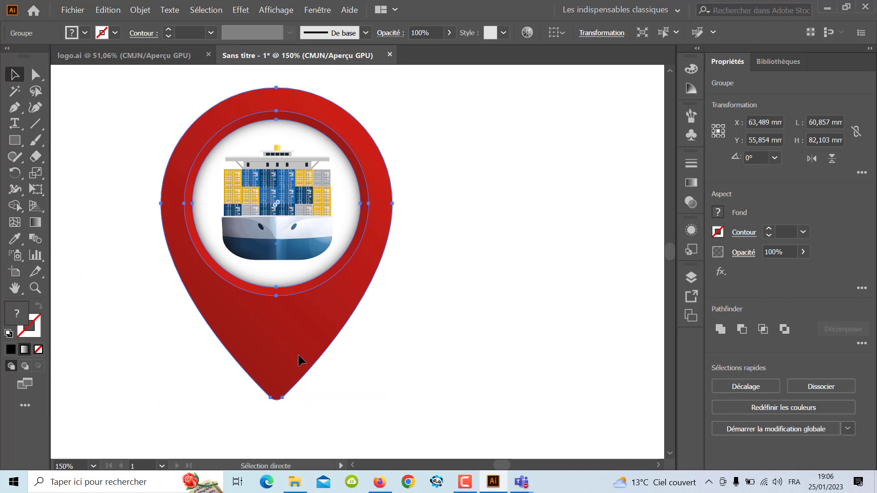
pyautogui.press('v')
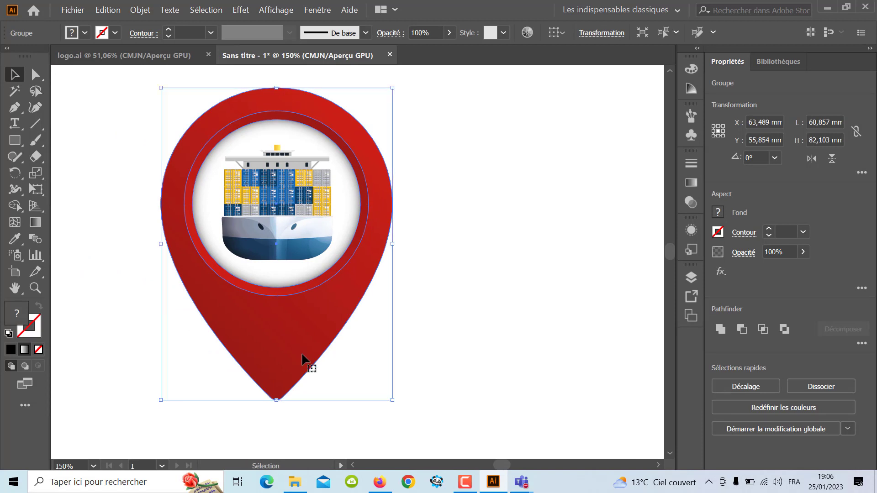
pyautogui.moveTo(284, 345); pyautogui.dragTo(492, 339)
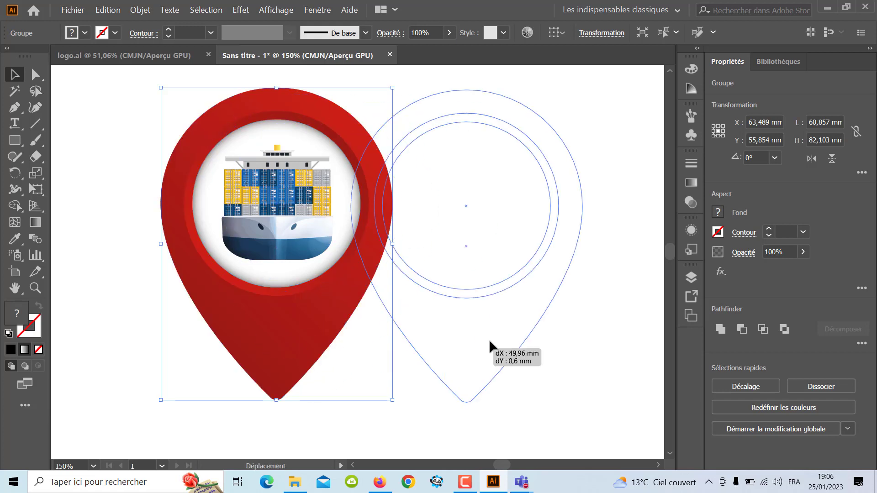
pyautogui.hotkey('ctrl', 'z')
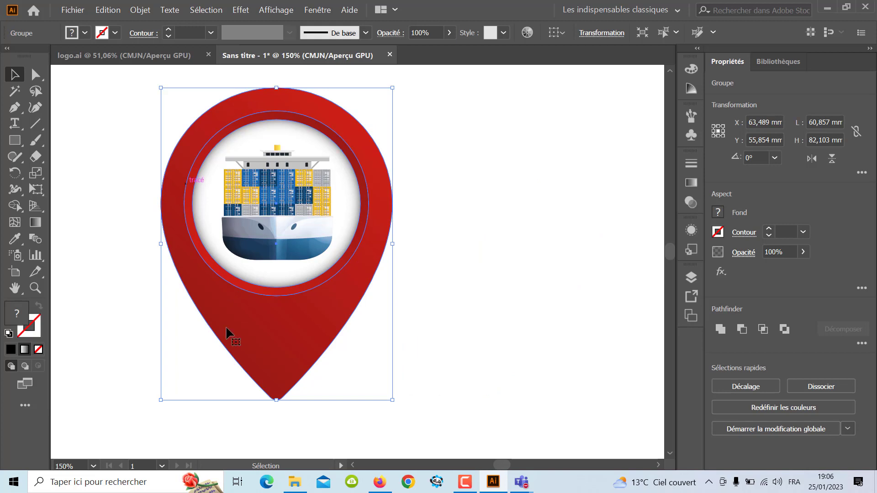
pyautogui.click(431, 355)
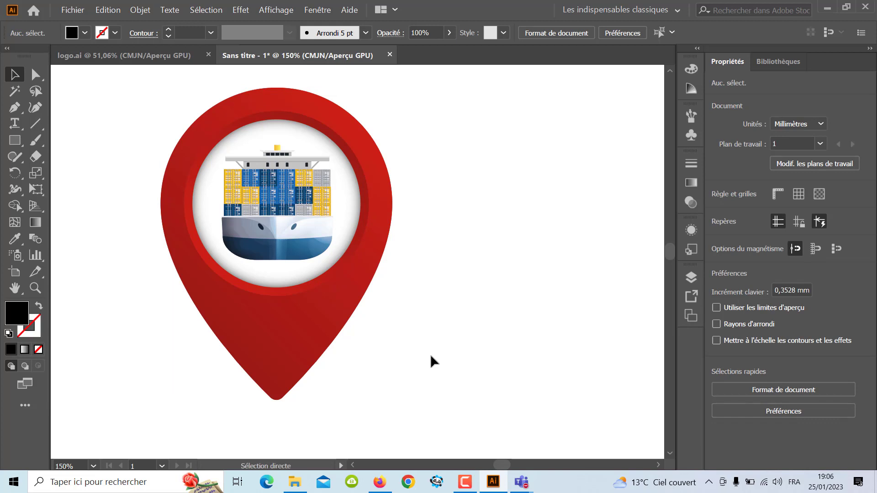
pyautogui.hotkey('ctrl', 'a')
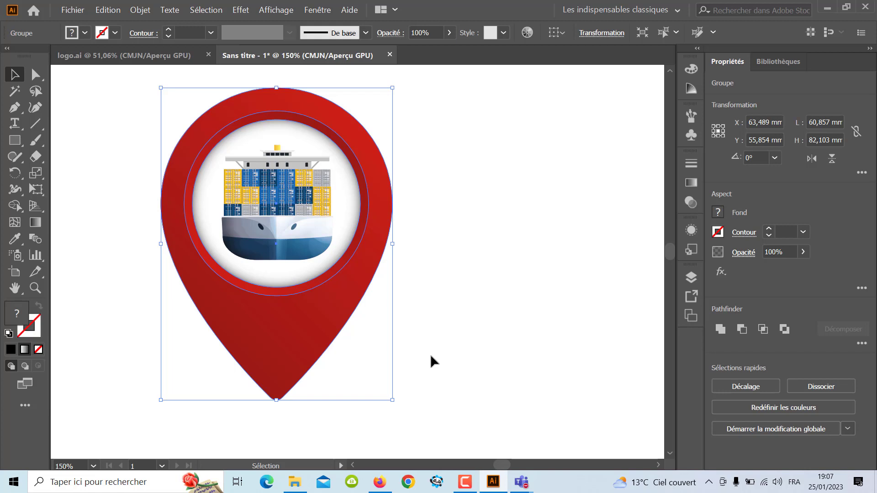
pyautogui.moveTo(312, 347); pyautogui.dragTo(551, 354)
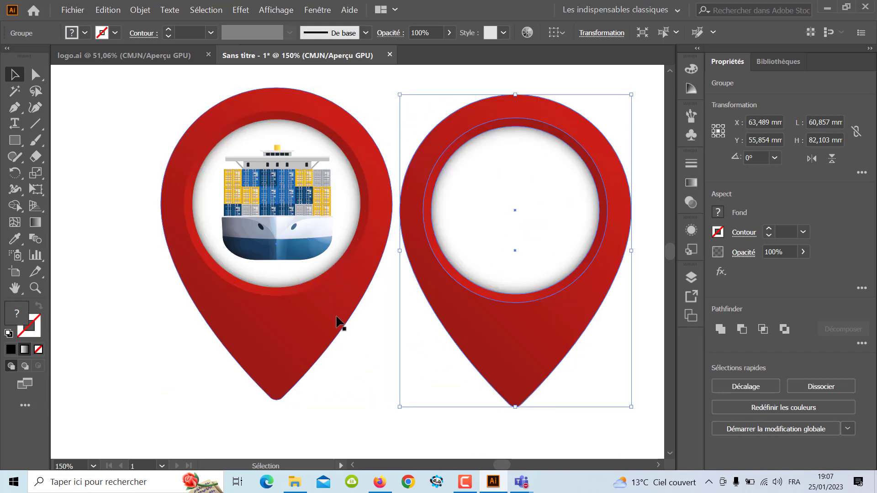
pyautogui.hotkey('ctrl', 'z')
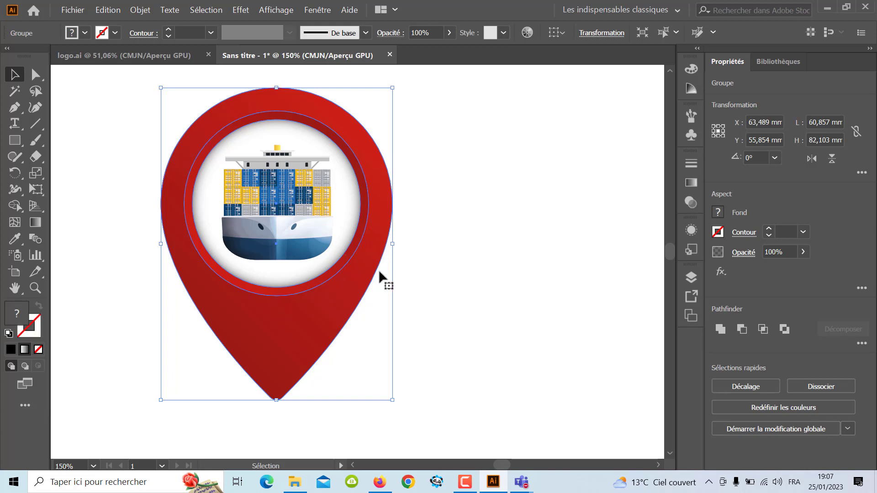
# Enter the pin group in isolation and delete its white inner circle
pyautogui.doubleClick(287, 343)
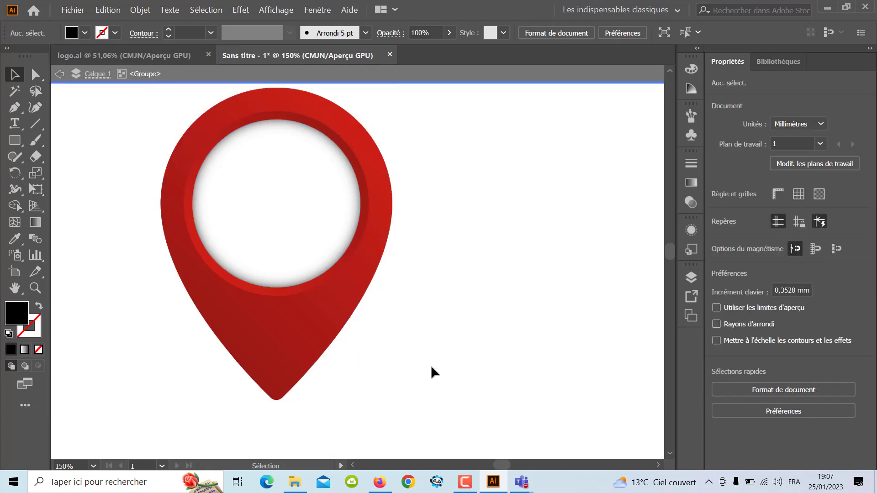
pyautogui.doubleClick(431, 365)
pyautogui.click(281, 334)
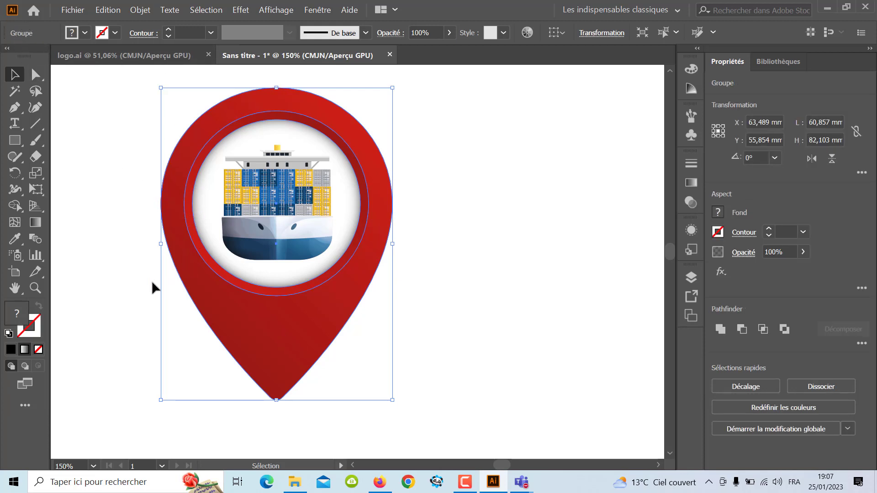
pyautogui.doubleClick(237, 333)
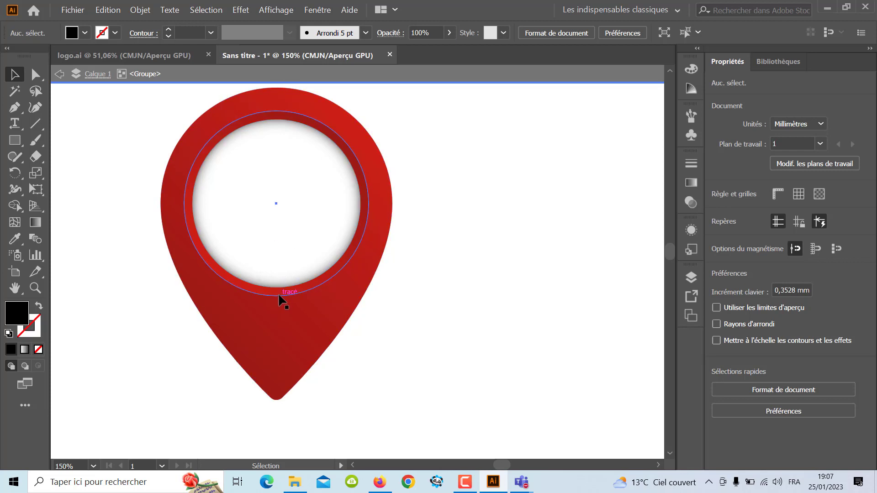
pyautogui.click(279, 295)
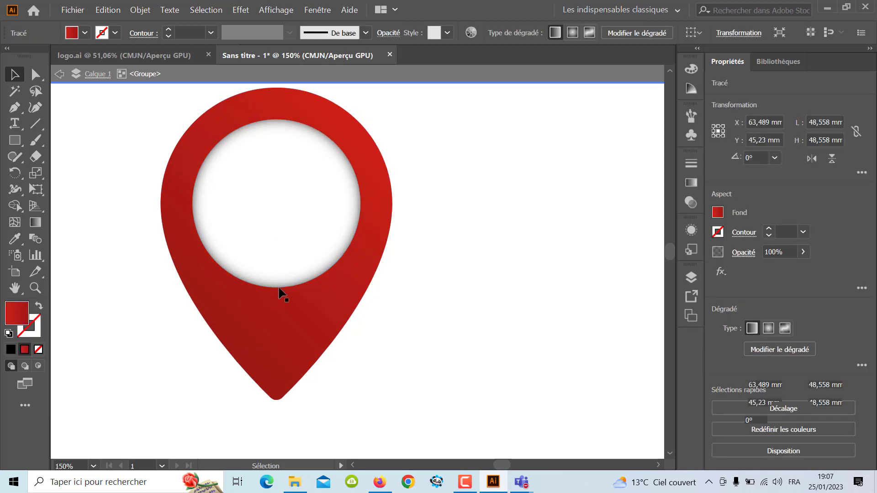
pyautogui.click(288, 251)
pyautogui.press('Delete')
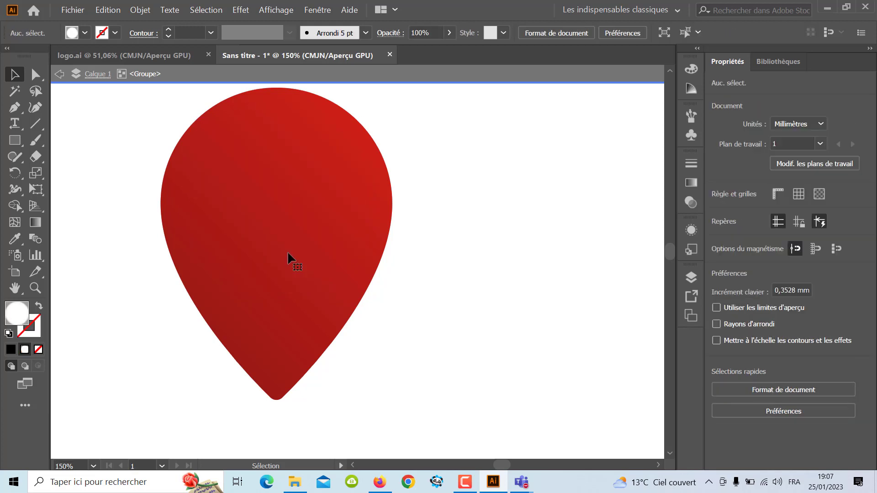
# Give the pin group no fill with a black outline, then Shift-scale it to 59.53 × 80.313 mm
pyautogui.click(289, 267)
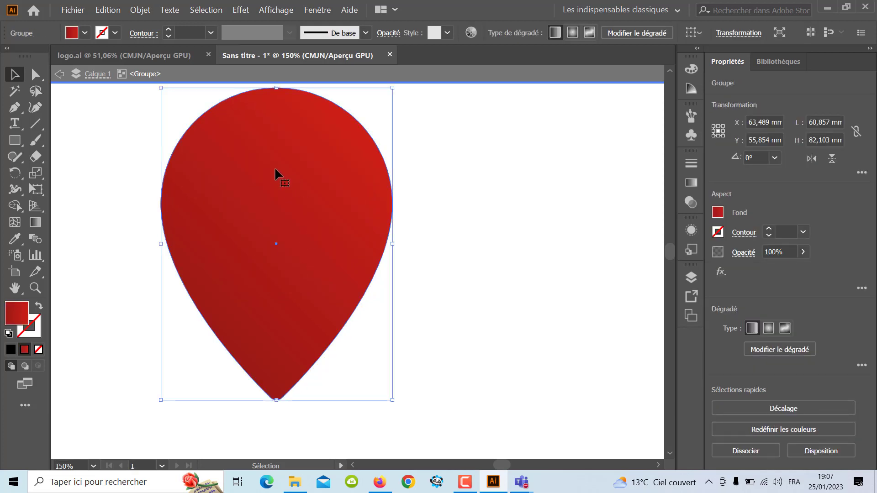
pyautogui.click(10, 334)
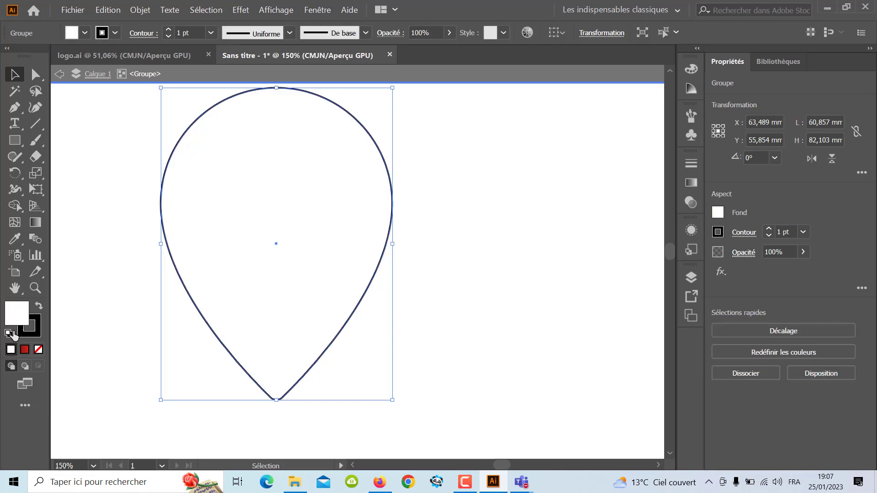
pyautogui.click(38, 350)
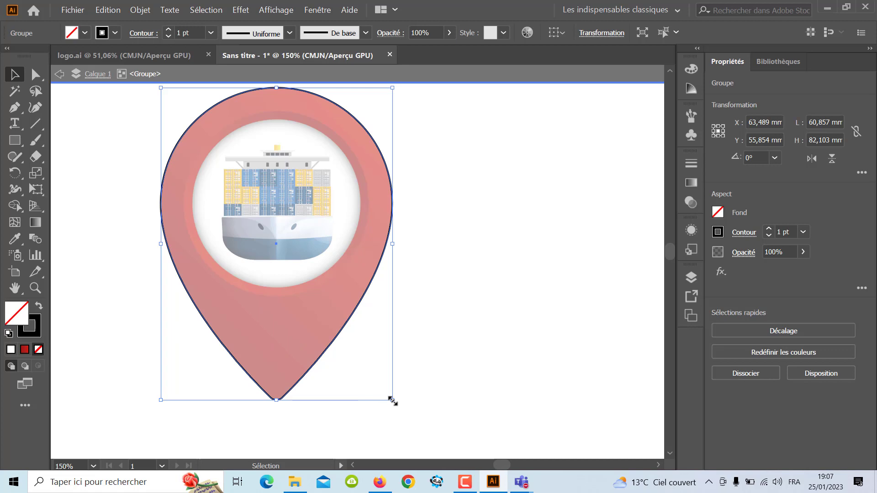
pyautogui.press('shift')
pyautogui.moveTo(392, 401); pyautogui.dragTo(390, 398)
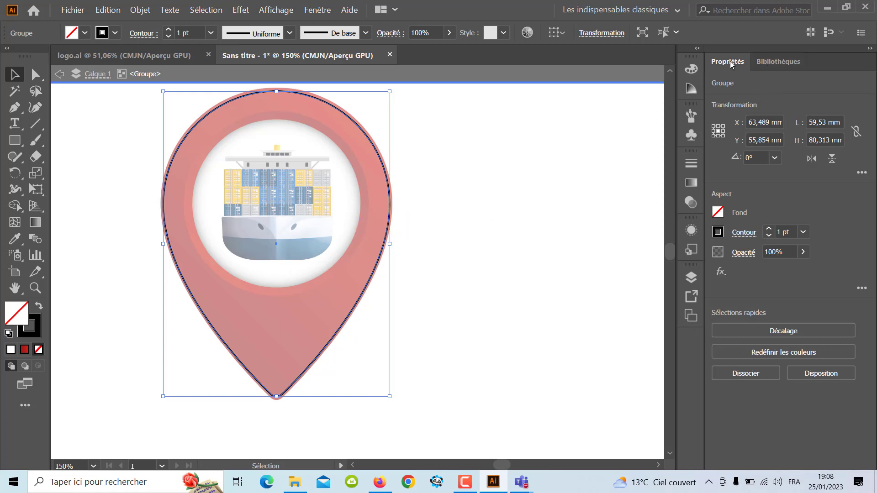
# Edit the pin's stroke colour in Couleur: yellow and magenta 100, cyan 0
pyautogui.click(686, 74)
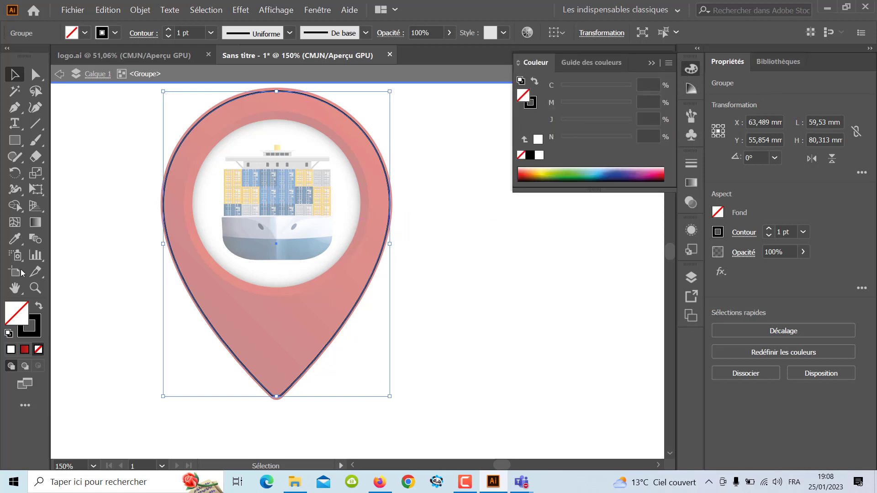
pyautogui.click(38, 338)
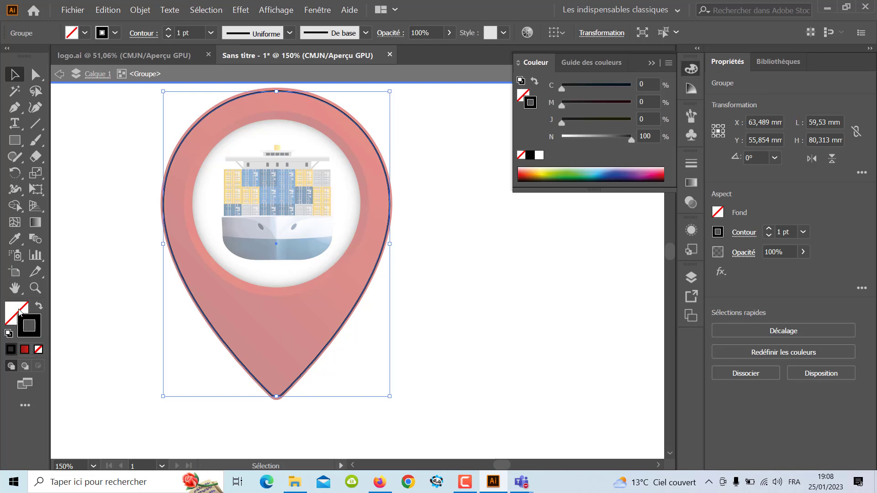
pyautogui.moveTo(564, 125); pyautogui.dragTo(617, 122)
pyautogui.moveTo(561, 107); pyautogui.dragTo(663, 101)
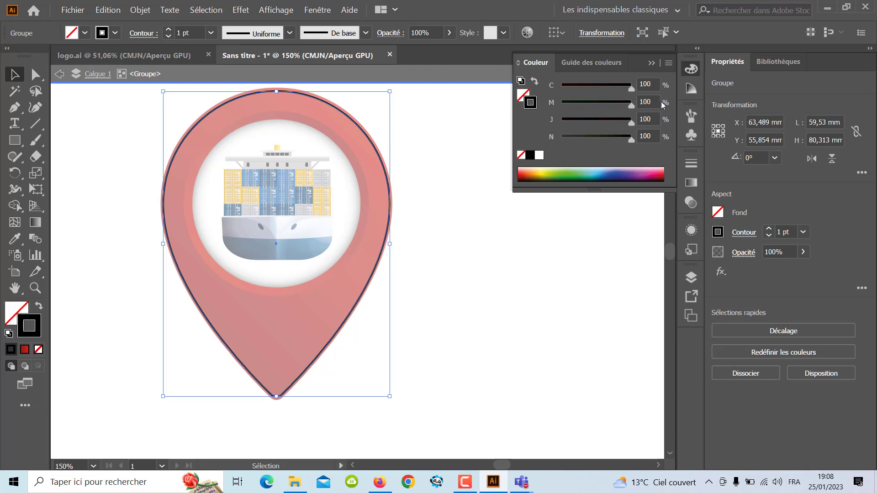
pyautogui.click(636, 161)
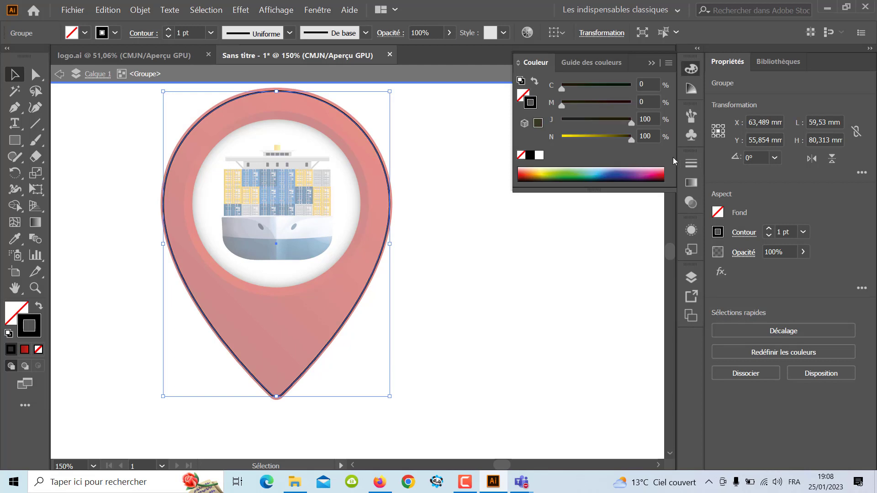
pyautogui.click(691, 87)
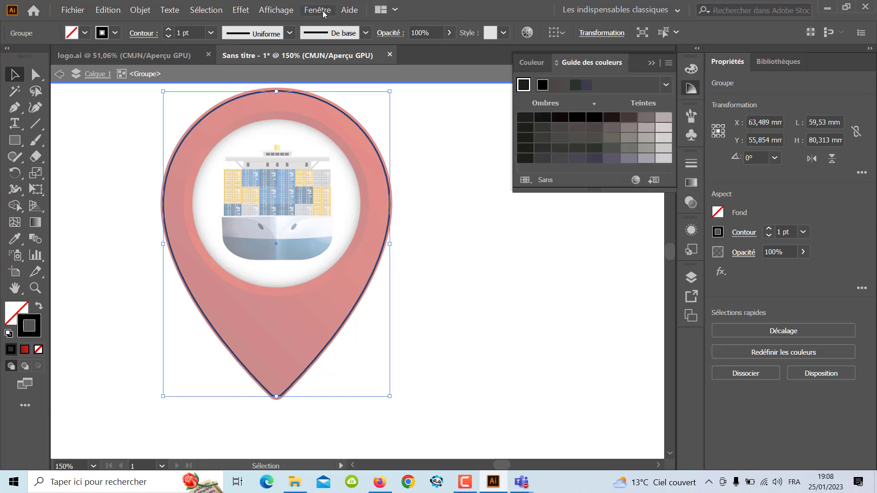
pyautogui.click(520, 64)
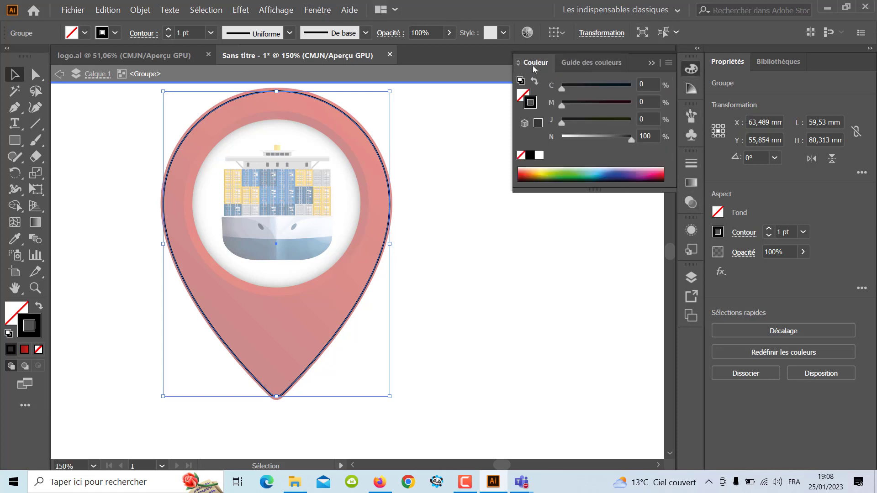
# Apply the [Repérage] swatch from Nuancier to the pin outline and deselect it
pyautogui.click(317, 9)
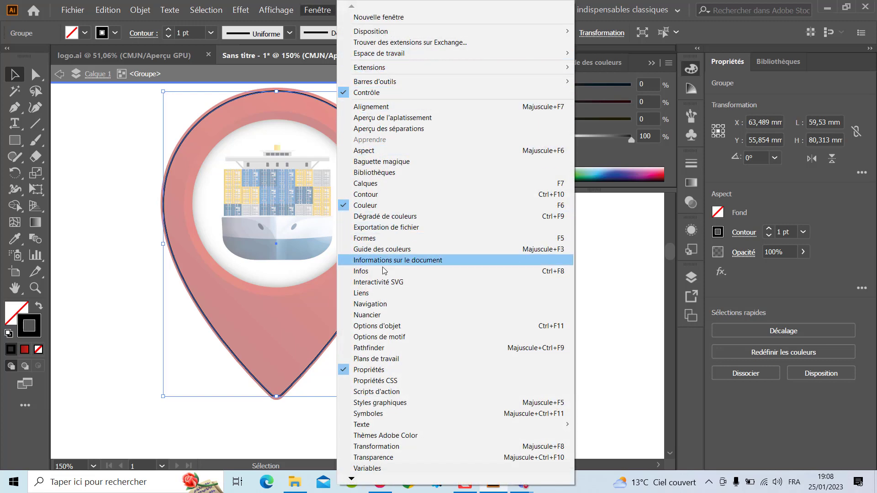
pyautogui.click(376, 315)
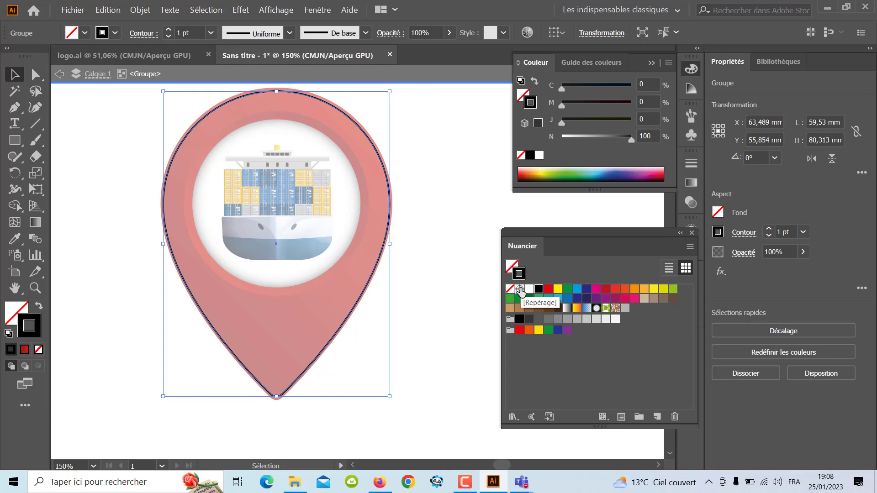
pyautogui.click(520, 289)
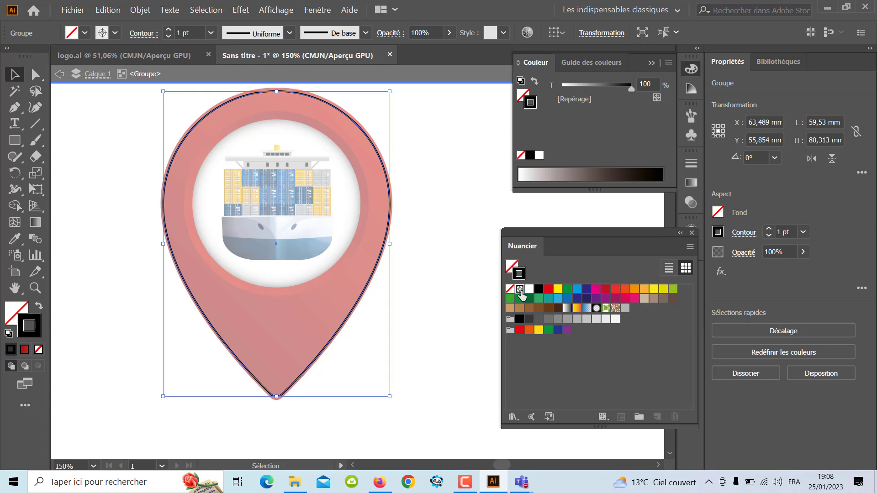
pyautogui.click(422, 273)
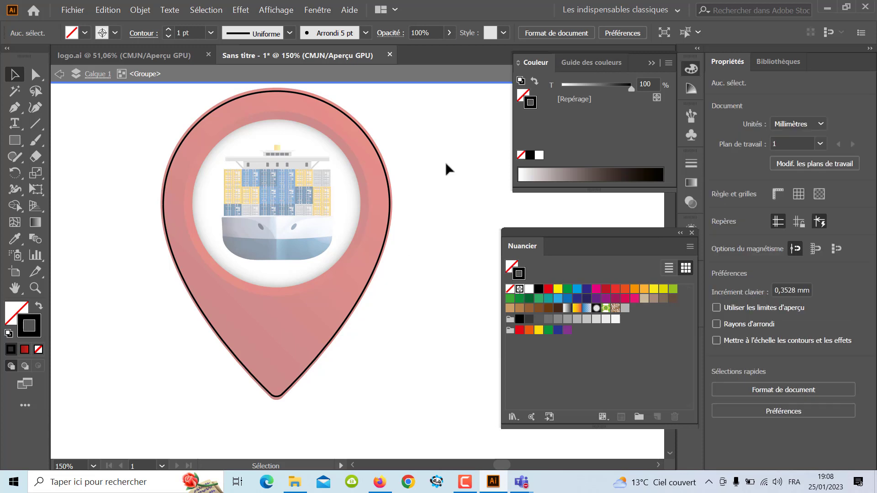
# Exit pin isolation and drag the FINAL TRANS MAROC.SARL text above the artboard
pyautogui.doubleClick(447, 217)
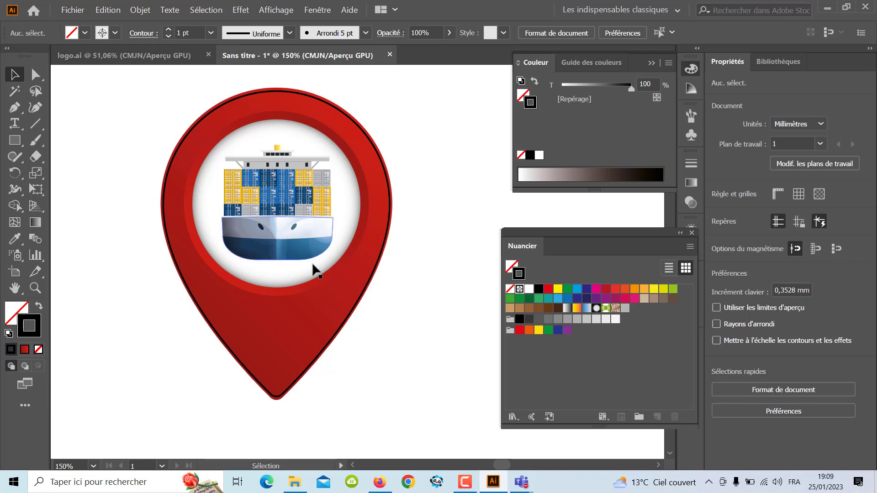
pyautogui.keyDown('alt'); pyautogui.scroll(-2, 350, 287); pyautogui.keyUp('alt')
pyautogui.moveTo(370, 298); pyautogui.dragTo(233, 231)
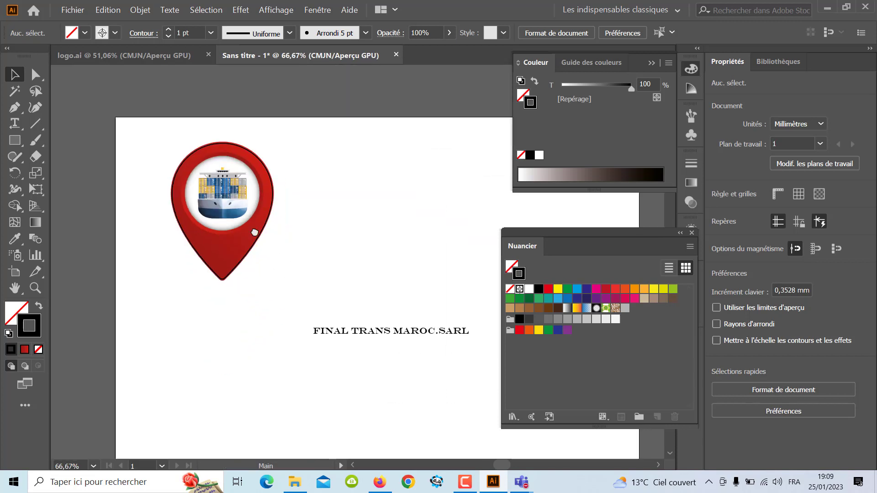
pyautogui.moveTo(343, 313); pyautogui.dragTo(309, 89)
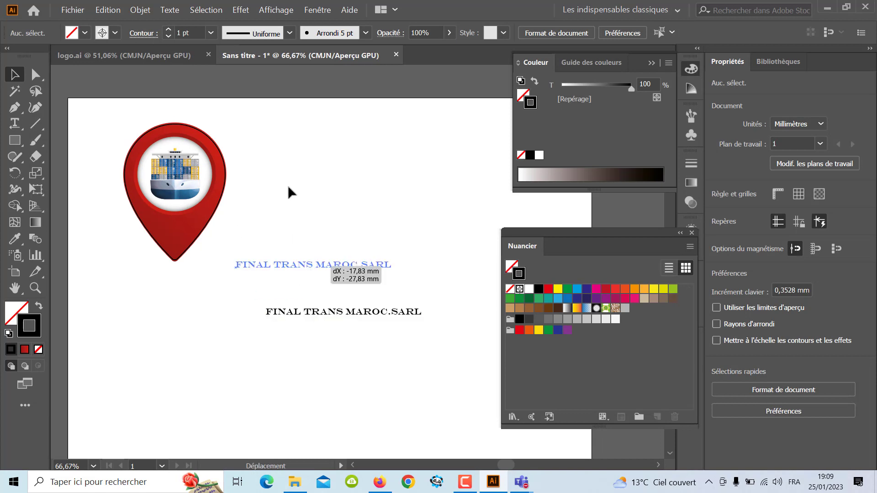
pyautogui.click(225, 256)
# Close the Nuancier and Couleur panels
pyautogui.scroll(3, 185, 249)
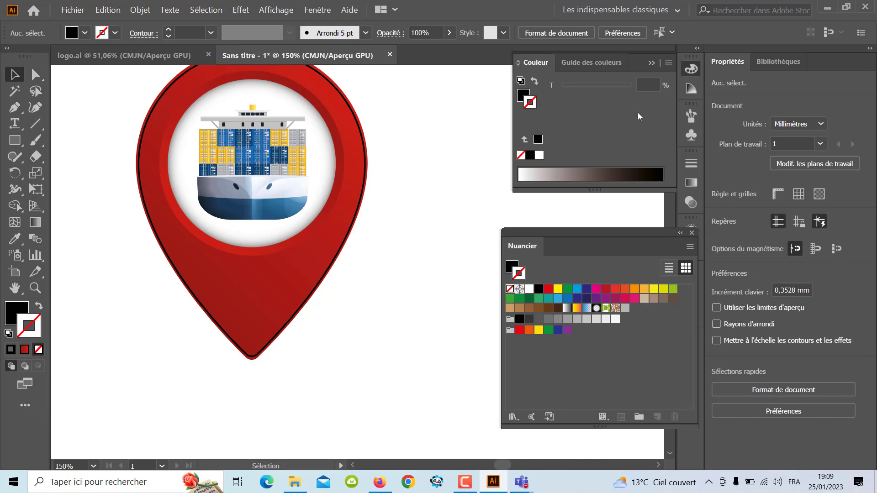
pyautogui.click(692, 233)
pyautogui.click(672, 53)
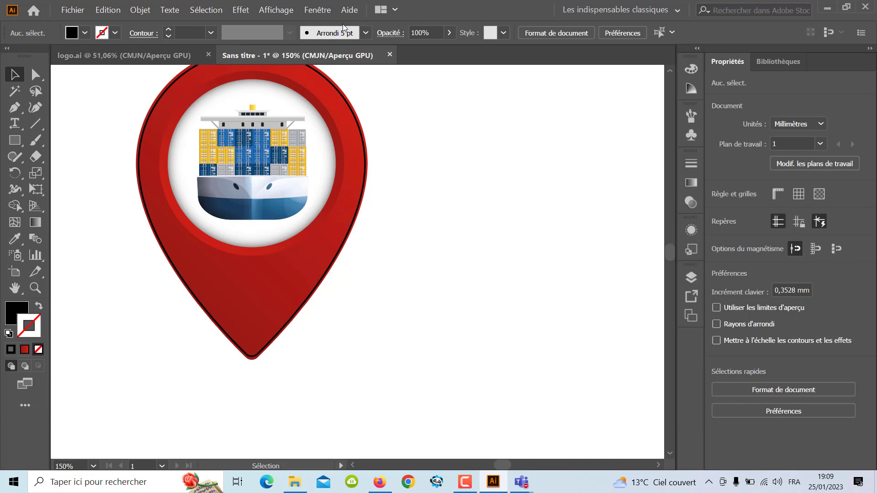
# Add a new layer named FD and rename Calque 1 to recto
pyautogui.click(691, 277)
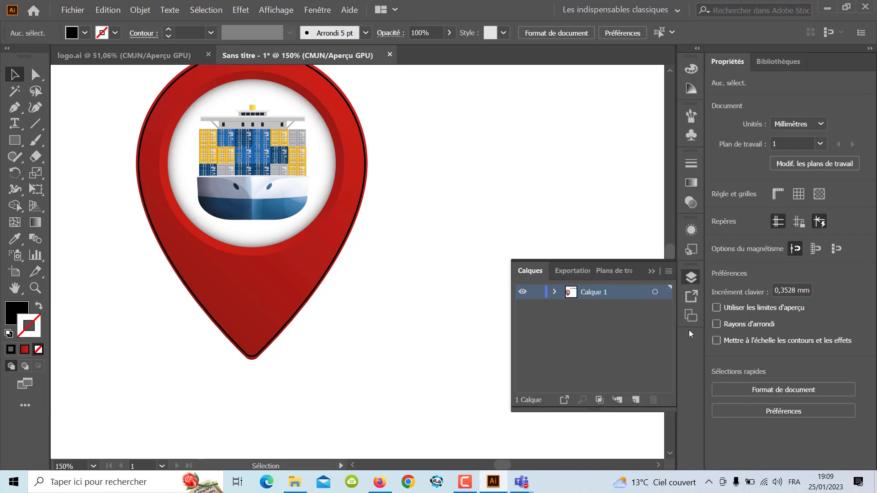
pyautogui.click(252, 356)
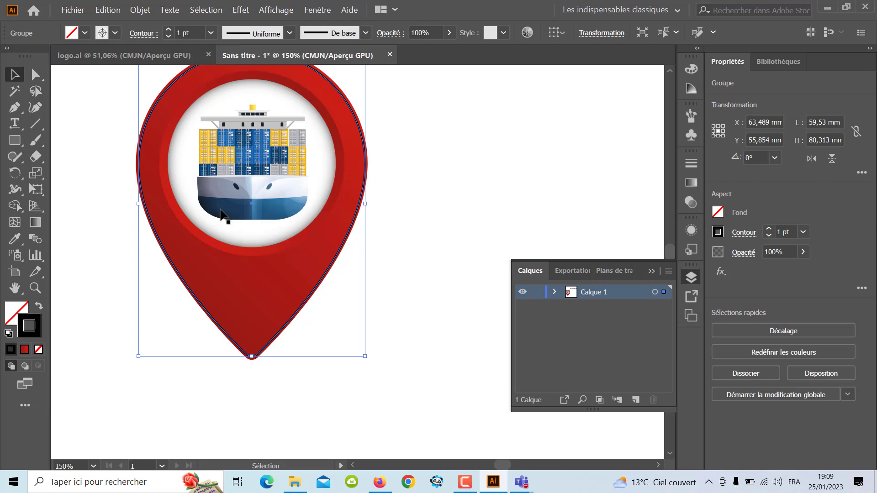
pyautogui.click(636, 400)
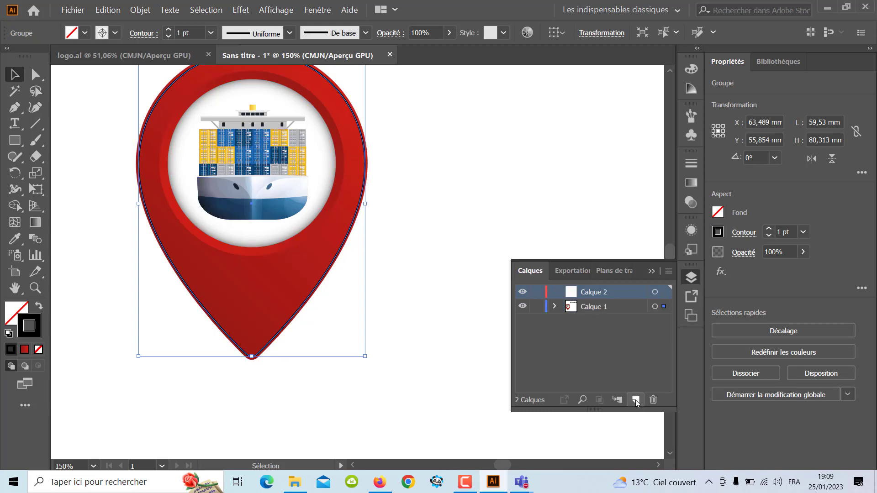
pyautogui.doubleClick(605, 292)
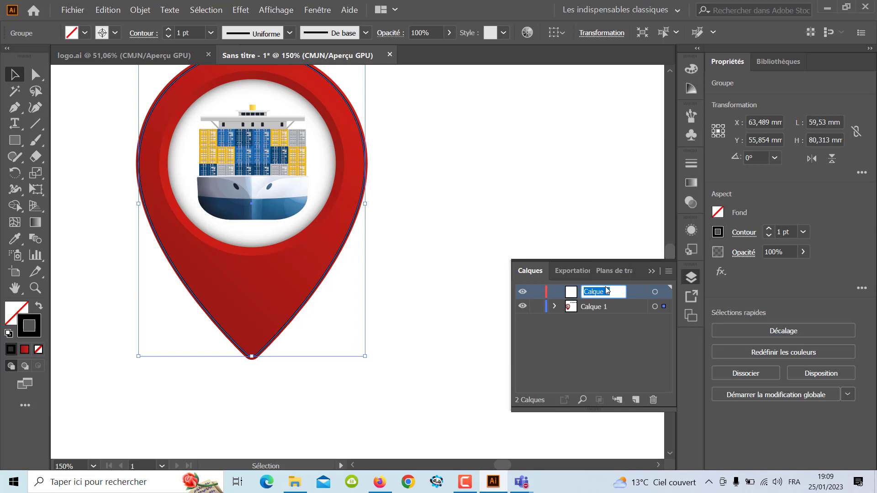
pyautogui.write('F')
pyautogui.write('D')
pyautogui.doubleClick(589, 306)
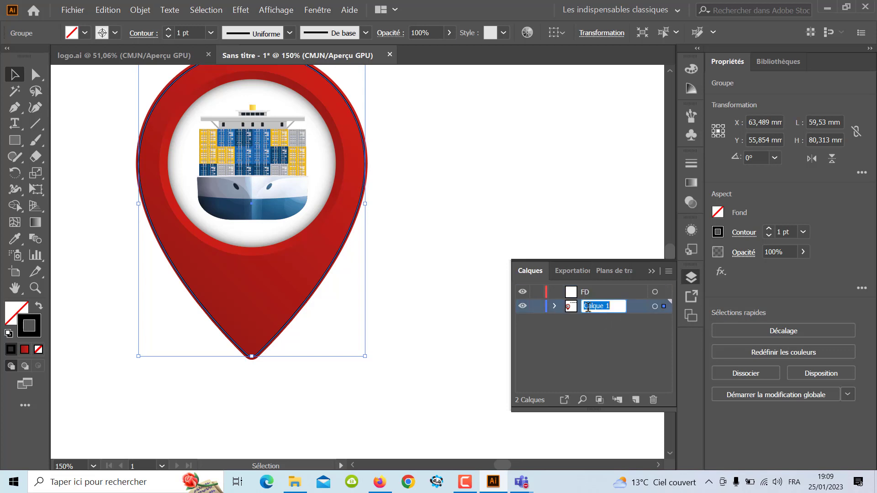
pyautogui.write('rec')
pyautogui.write('to')
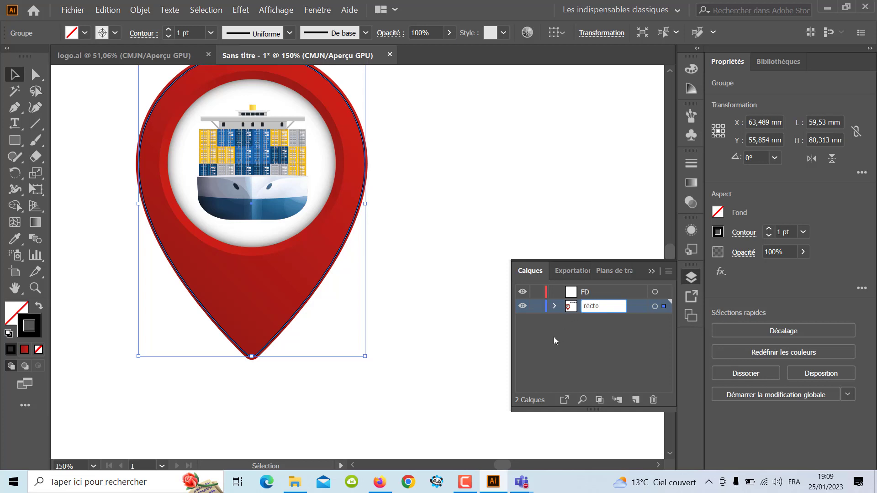
pyautogui.click(555, 337)
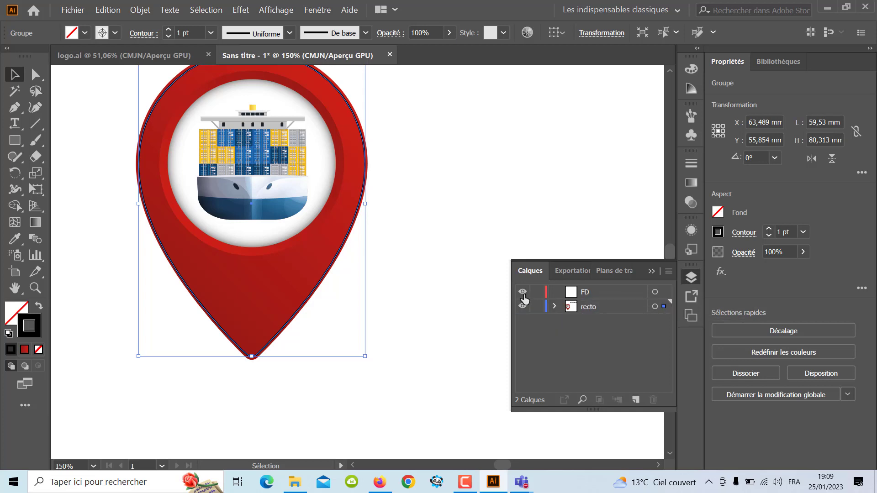
# Toggle the FD and recto layers' visibility to check what each holds
pyautogui.click(523, 293)
pyautogui.click(523, 307)
pyautogui.click(523, 307)
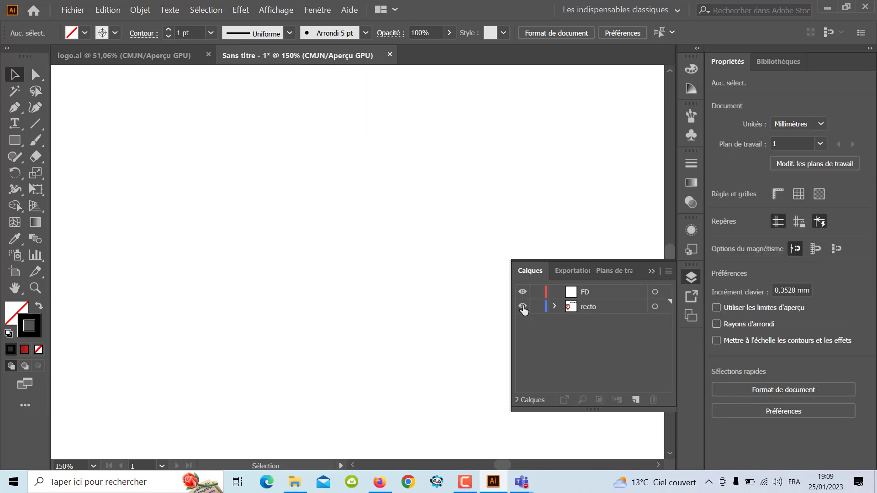
pyautogui.click(522, 307)
pyautogui.click(523, 307)
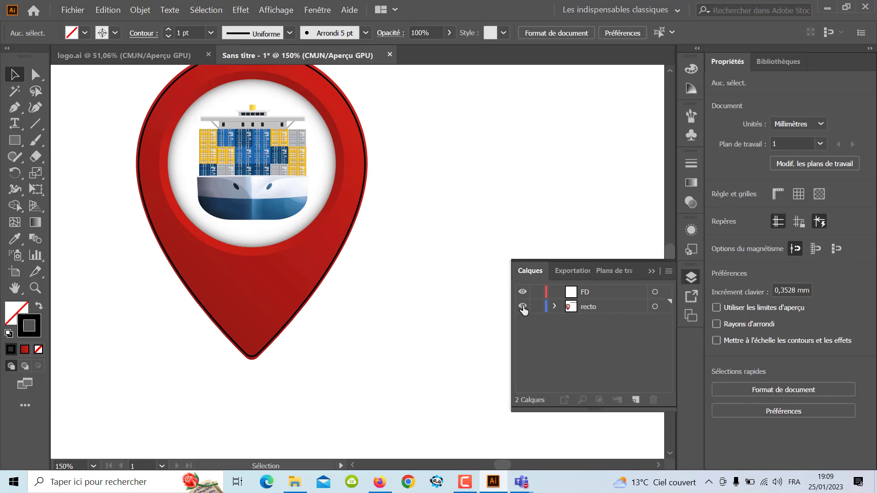
# Move the selected pin artwork onto the FD layer and hide FD
pyautogui.click(274, 348)
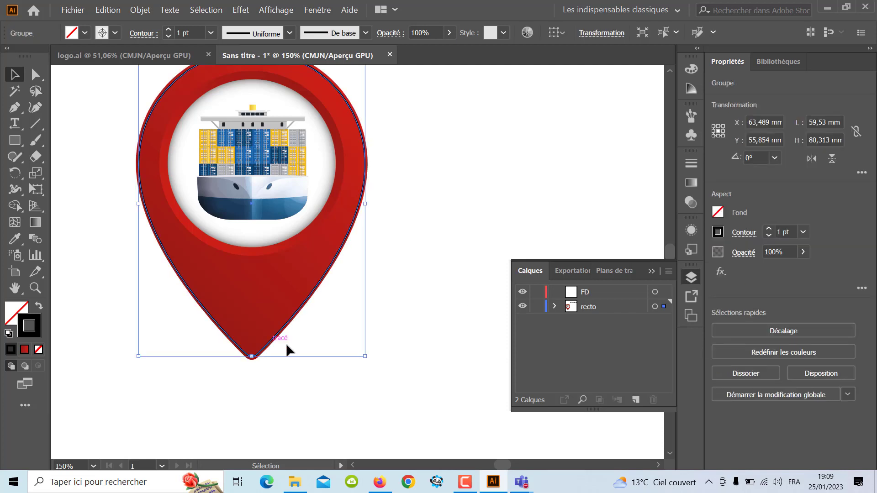
pyautogui.click(284, 360)
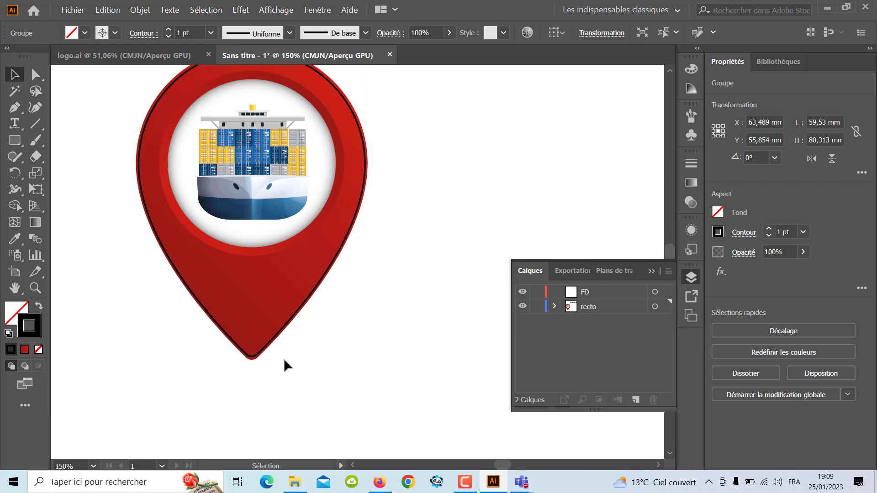
pyautogui.click(269, 341)
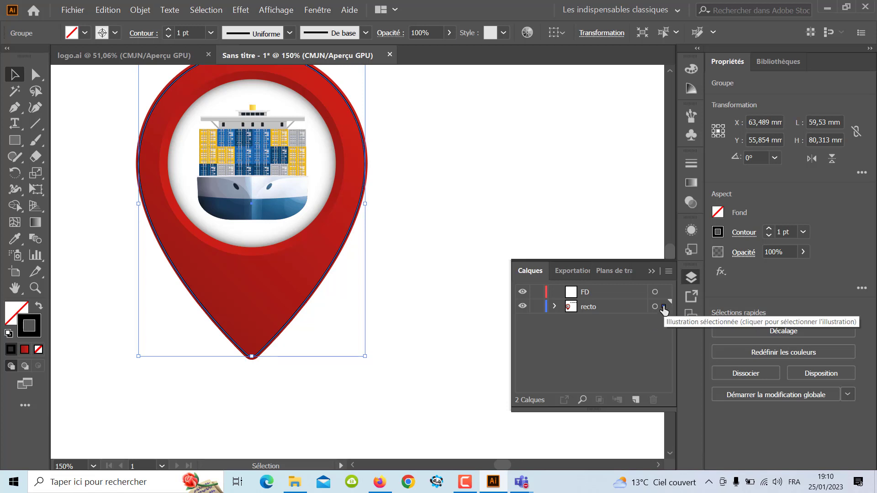
pyautogui.moveTo(664, 310); pyautogui.dragTo(664, 299)
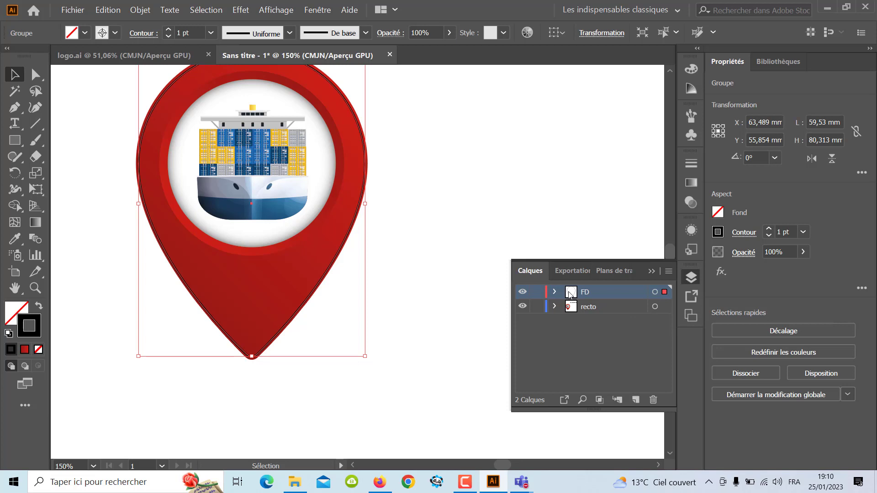
pyautogui.click(522, 293)
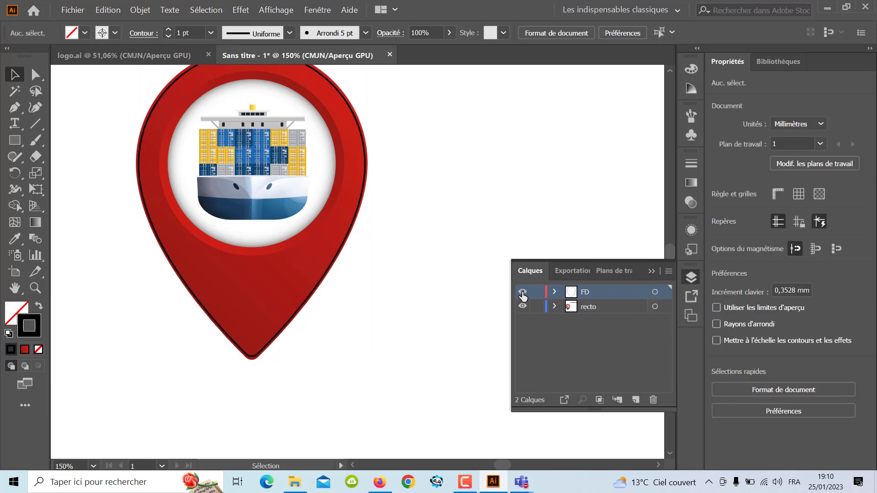
pyautogui.click(522, 293)
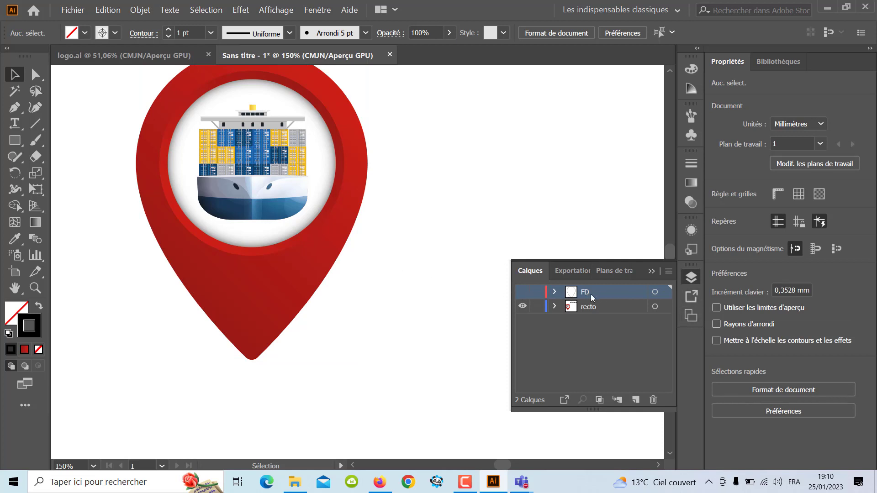
# Group the pin logo's parts together with Associer
pyautogui.scroll(-6, 403, 295)
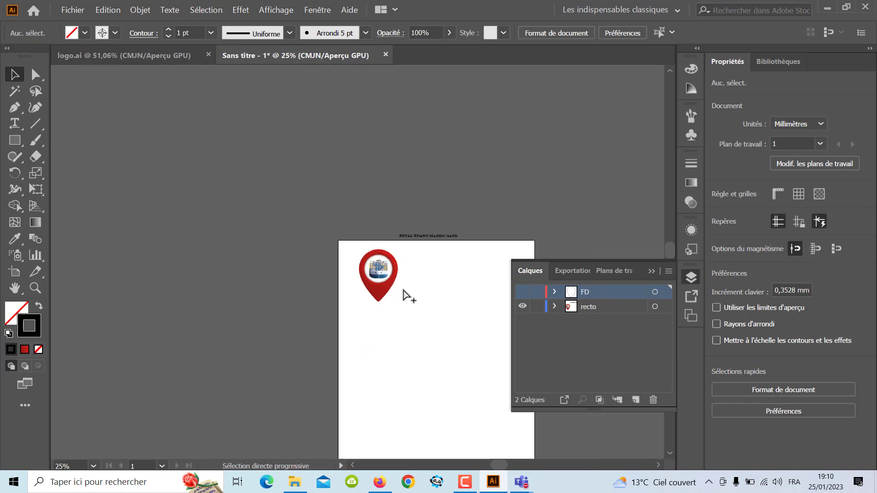
pyautogui.moveTo(401, 298)
pyautogui.mouseDown()
pyautogui.moveTo(288, 256)
pyautogui.moveTo(285, 246)
pyautogui.mouseUp()
pyautogui.rightClick(284, 243)
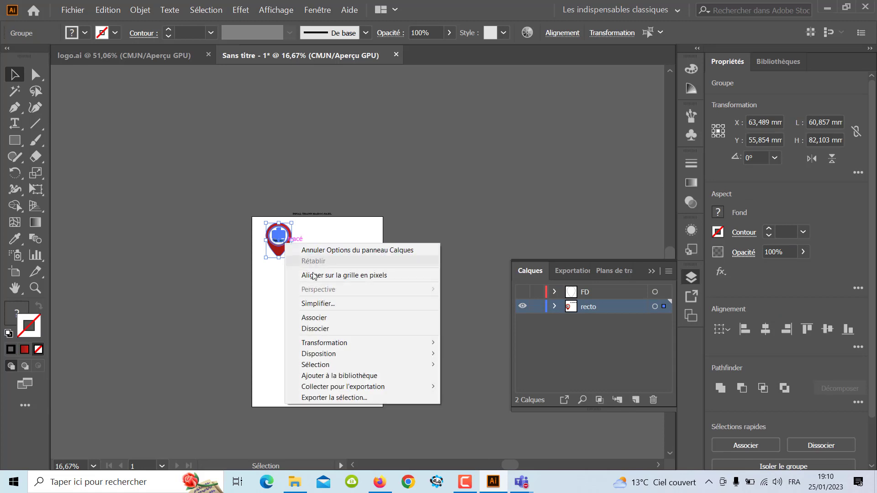
pyautogui.click(332, 317)
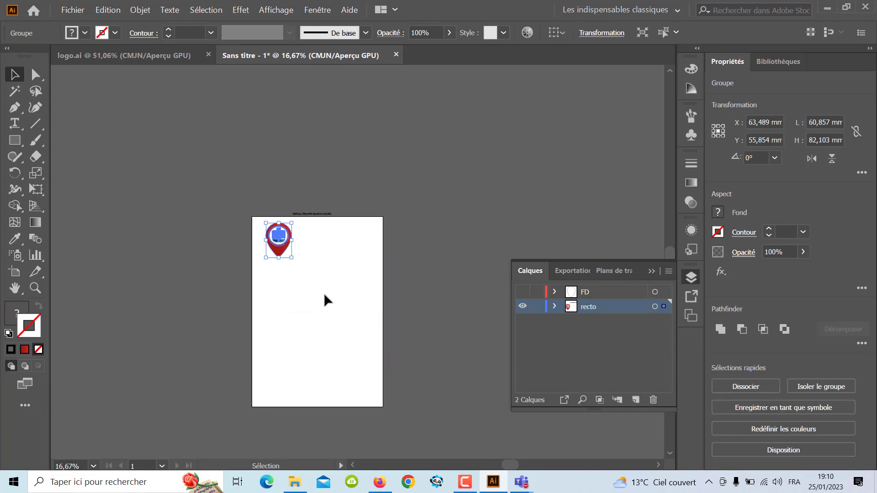
pyautogui.scroll(3, 297, 254)
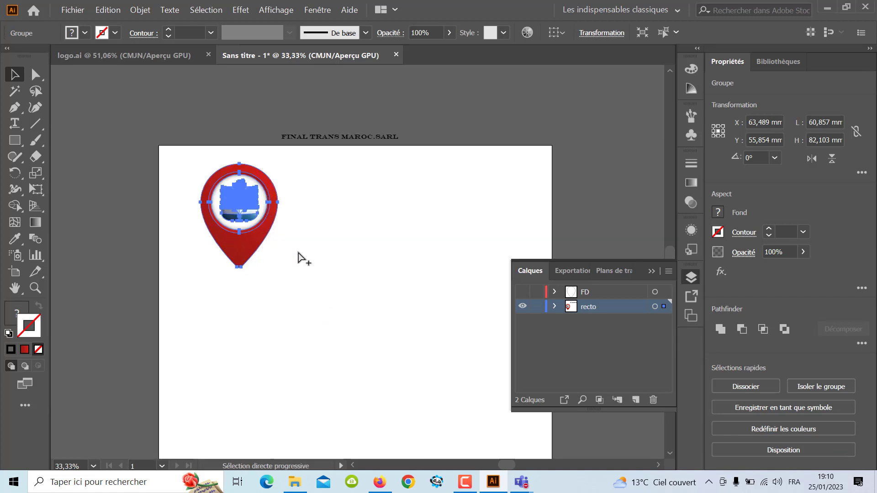
# Open Déplacement with preview on and set both offsets to 0 mm
pyautogui.press('Return')
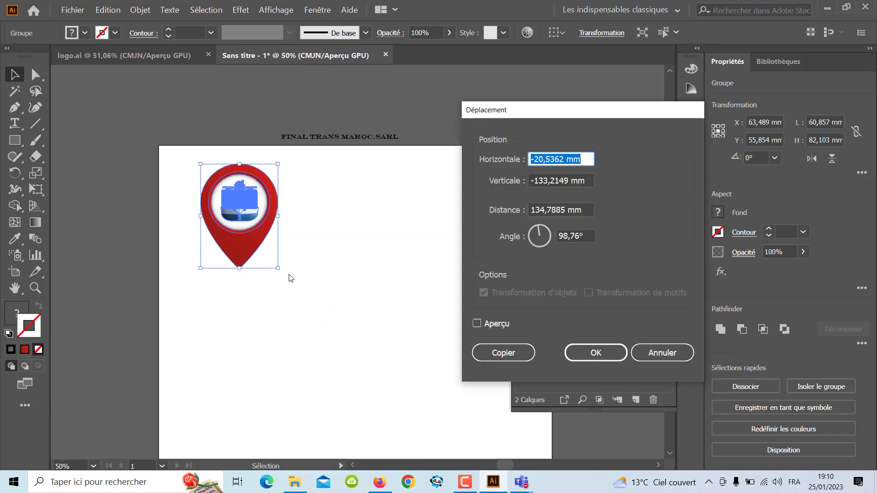
pyautogui.click(476, 323)
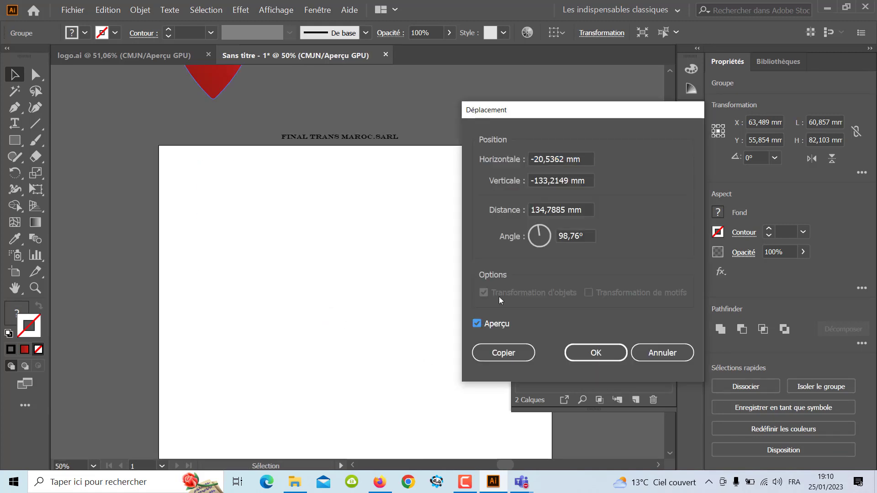
pyautogui.doubleClick(563, 180)
pyautogui.write('0')
pyautogui.hotkey('shift', 'Tab')
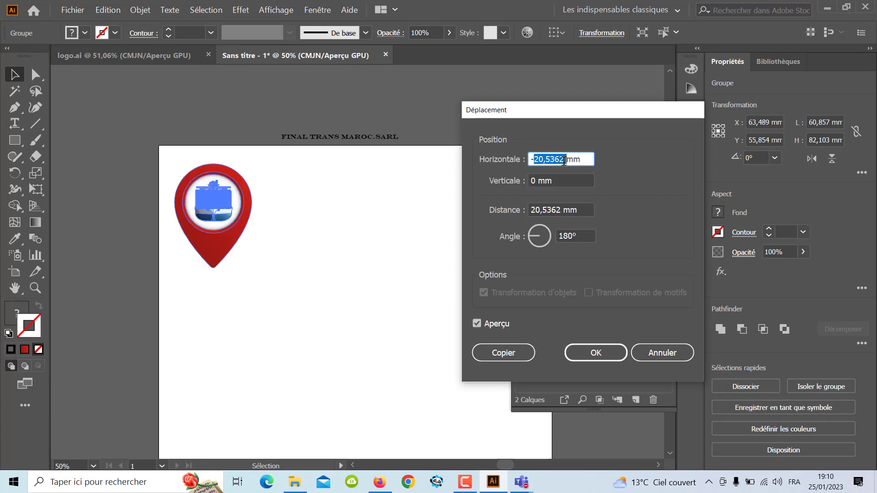
pyautogui.write('0')
pyautogui.click(576, 185)
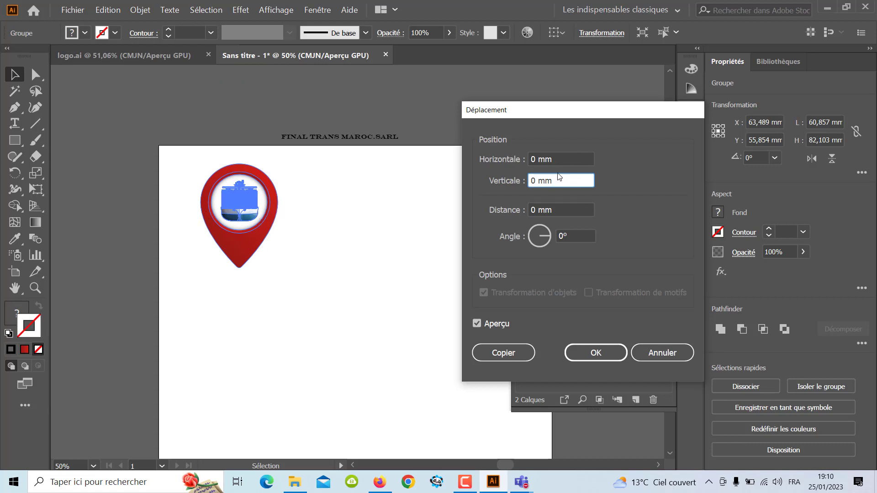
# Set a 60 mm horizontal offset and copy the logo 60 mm to the right
pyautogui.click(567, 161)
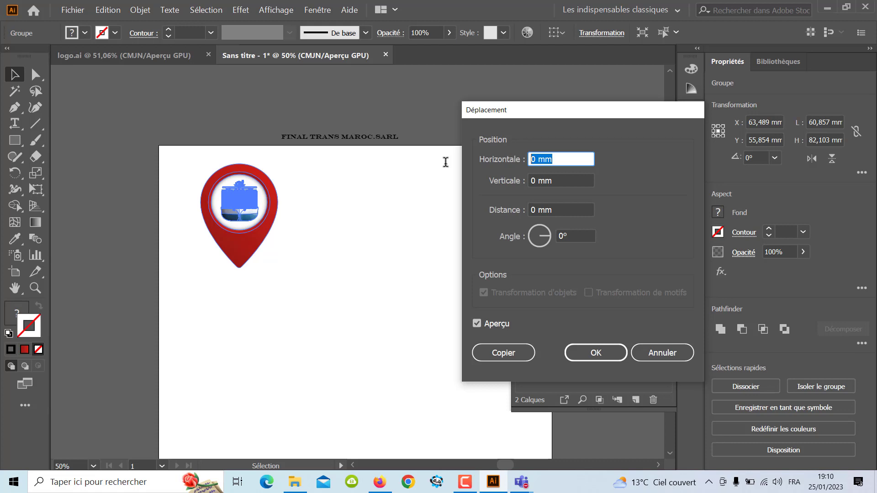
pyautogui.write('6')
pyautogui.click(478, 325)
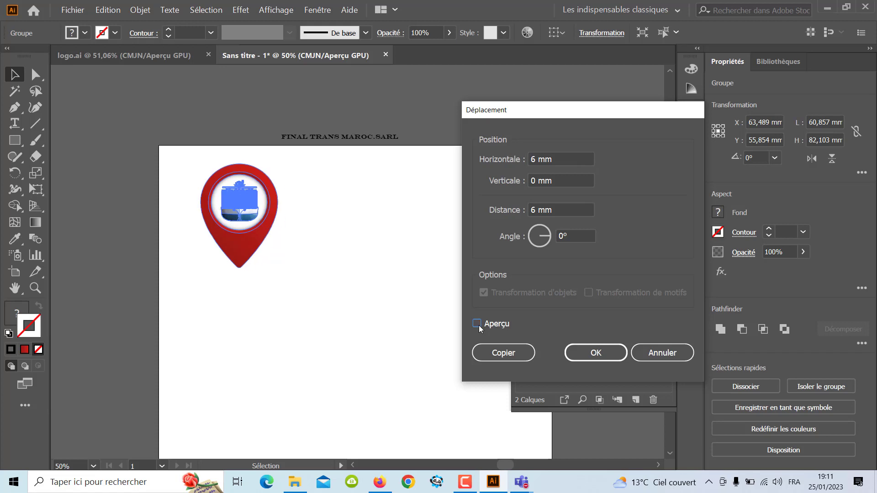
pyautogui.click(478, 326)
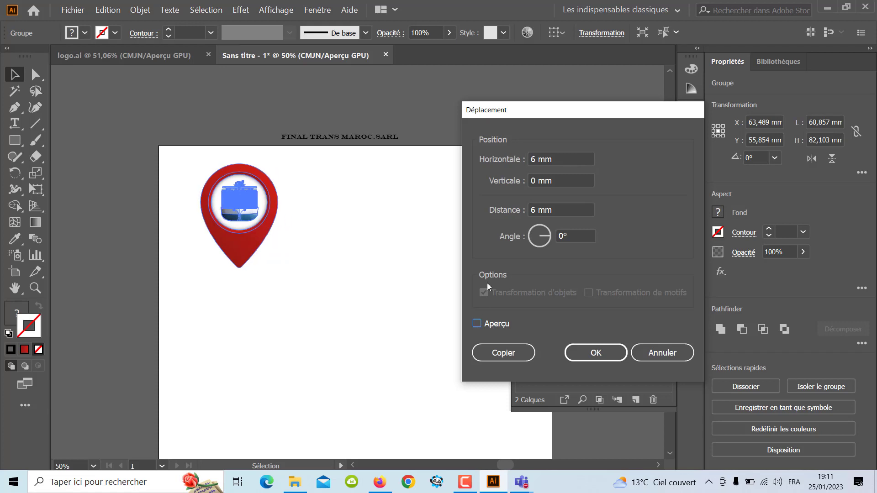
pyautogui.click(565, 160)
pyautogui.write('60')
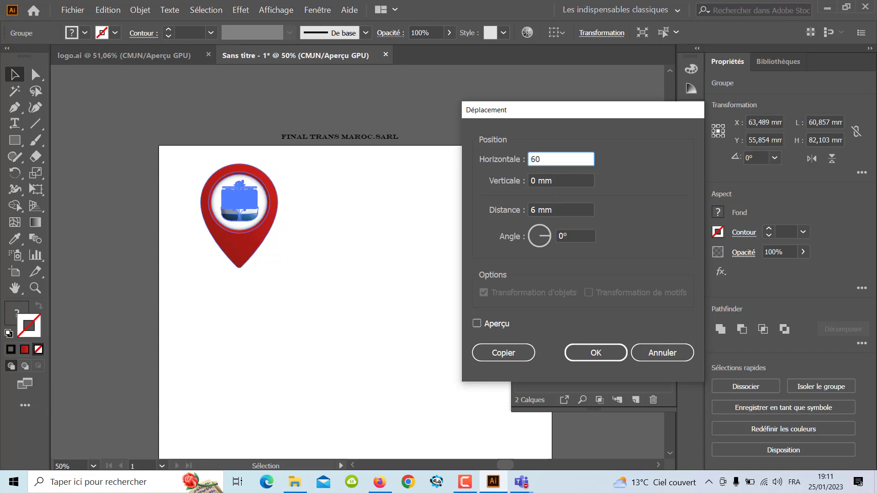
pyautogui.click(477, 323)
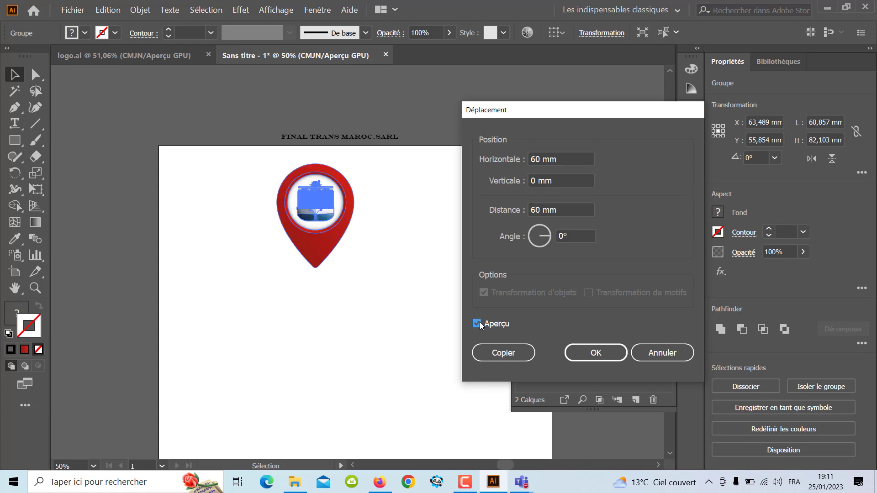
pyautogui.click(503, 353)
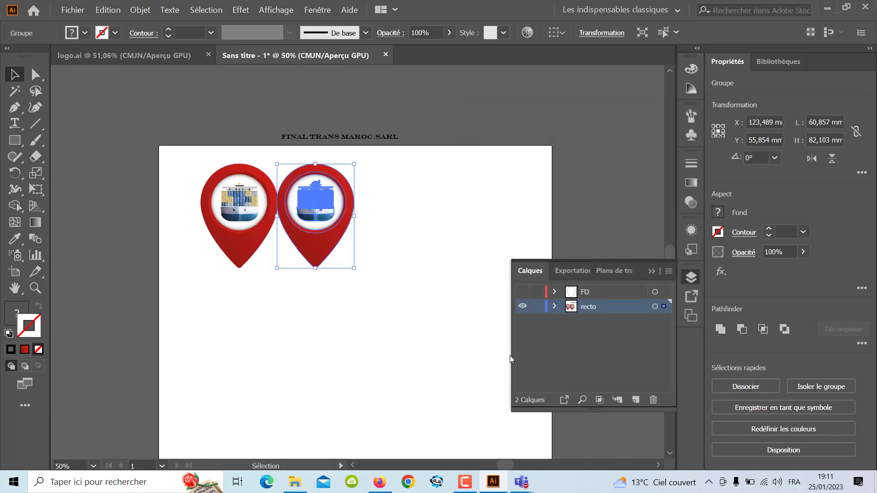
# Undo the 60 mm copy and copy the pin 70 mm right with 0 vertical offset
pyautogui.hotkey('ctrl', 'z')
pyautogui.press('Return')
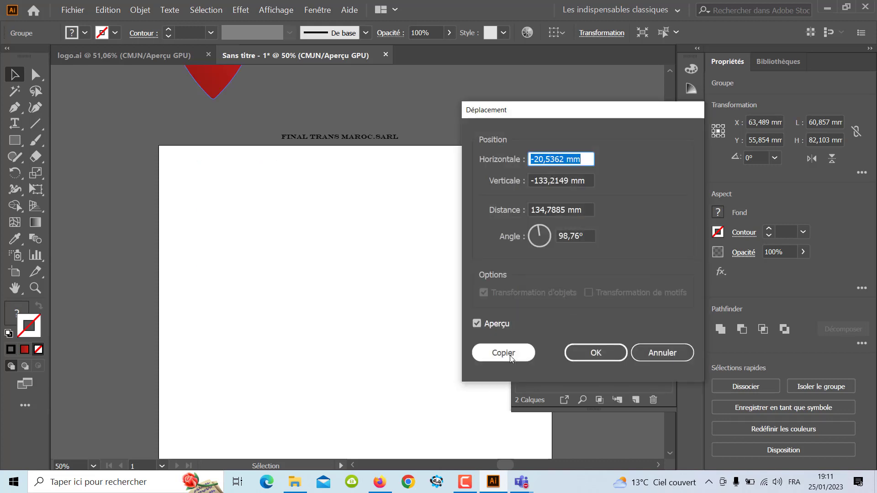
pyautogui.write('70')
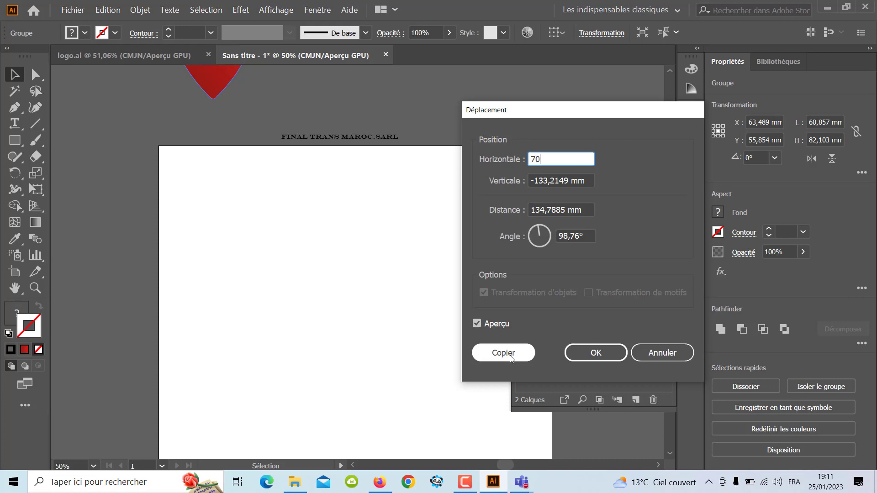
pyautogui.press('Tab')
pyautogui.write('0')
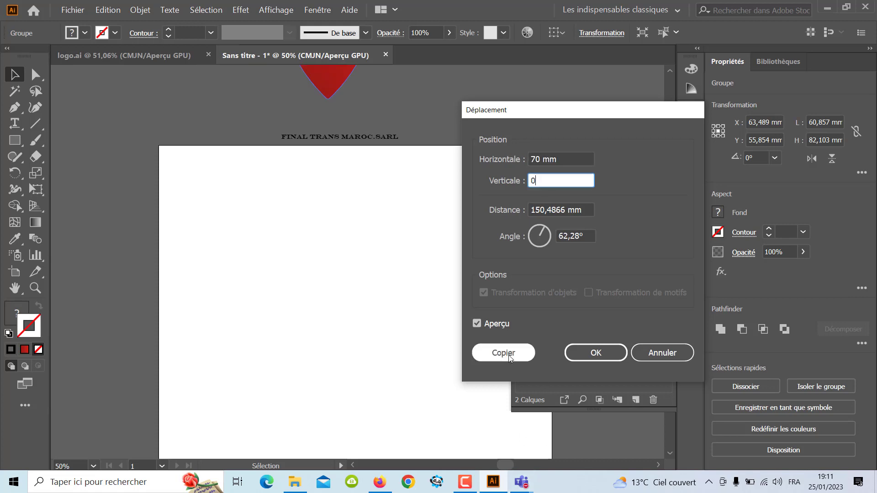
pyautogui.click(510, 358)
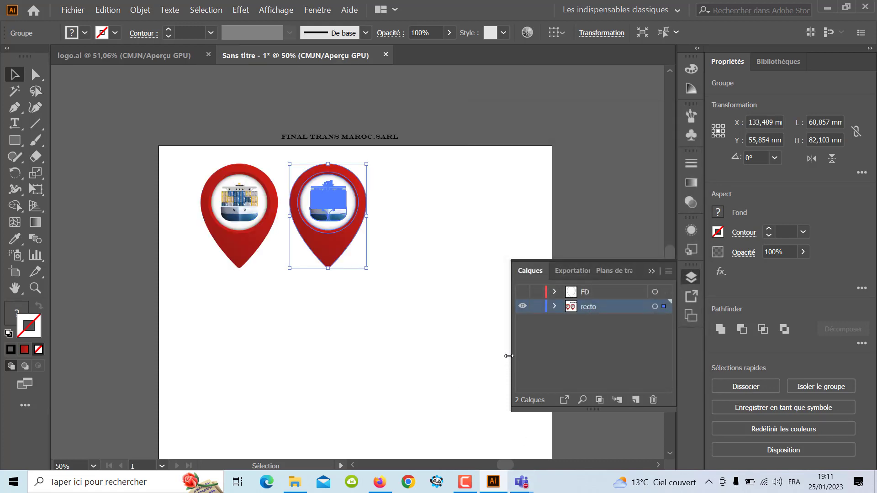
# Repeat the 70 mm copy to make four pins, then marquee-select all four
pyautogui.hotkey('ctrl', 'd')
pyautogui.hotkey('ctrl', 'd')
pyautogui.hotkey('ctrl', 'd')
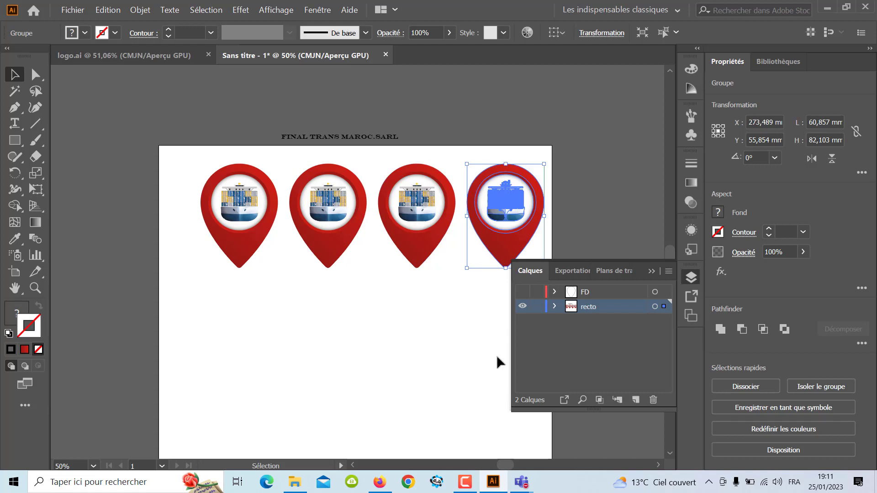
pyautogui.click(524, 307)
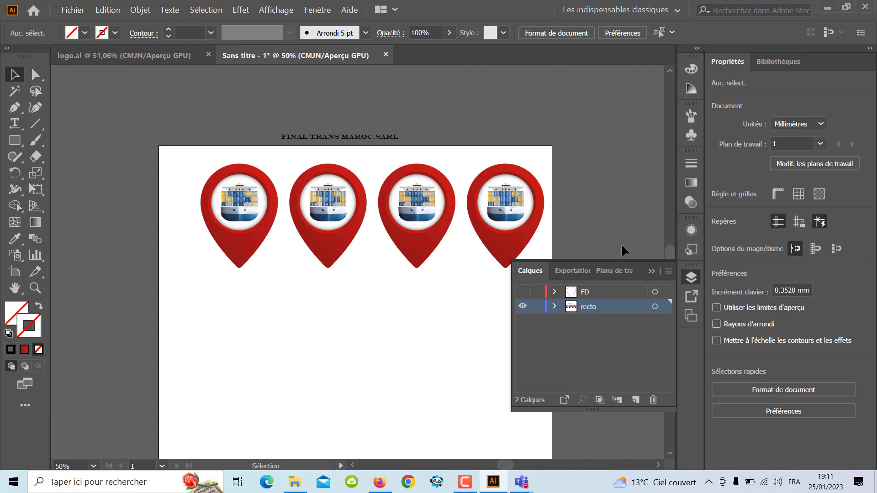
pyautogui.click(649, 271)
pyautogui.moveTo(559, 288)
pyautogui.mouseDown()
pyautogui.moveTo(237, 279)
pyautogui.moveTo(221, 260)
pyautogui.mouseUp()
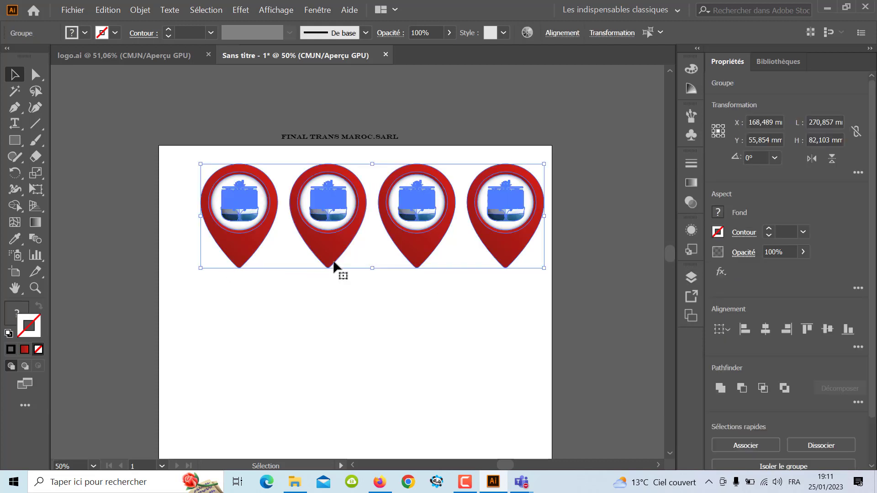
# Select the row of four pins and try a 70 mm downward copy, then undo it
pyautogui.click(329, 311)
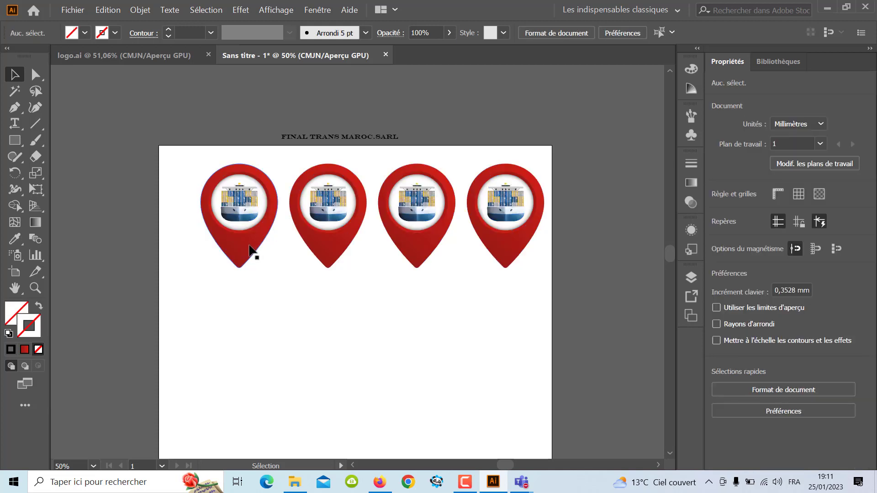
pyautogui.click(236, 261)
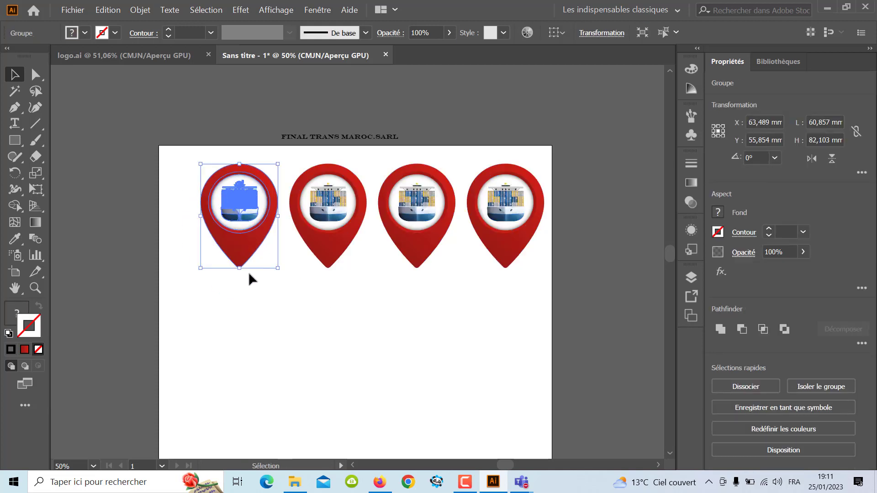
pyautogui.moveTo(210, 295); pyautogui.dragTo(572, 258)
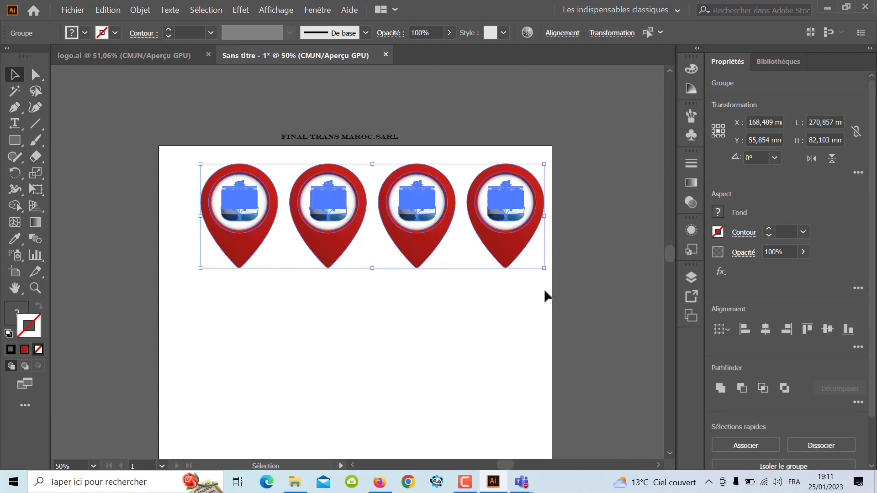
pyautogui.press('Return')
pyautogui.write('0')
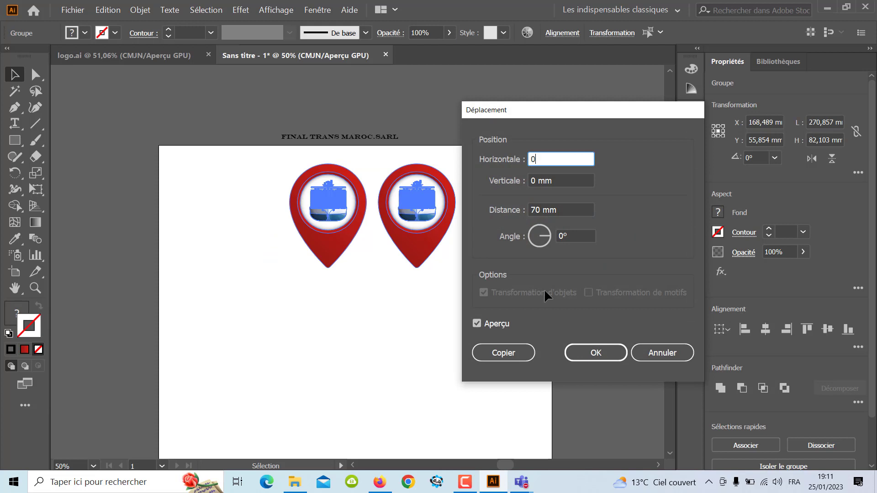
pyautogui.press('Tab')
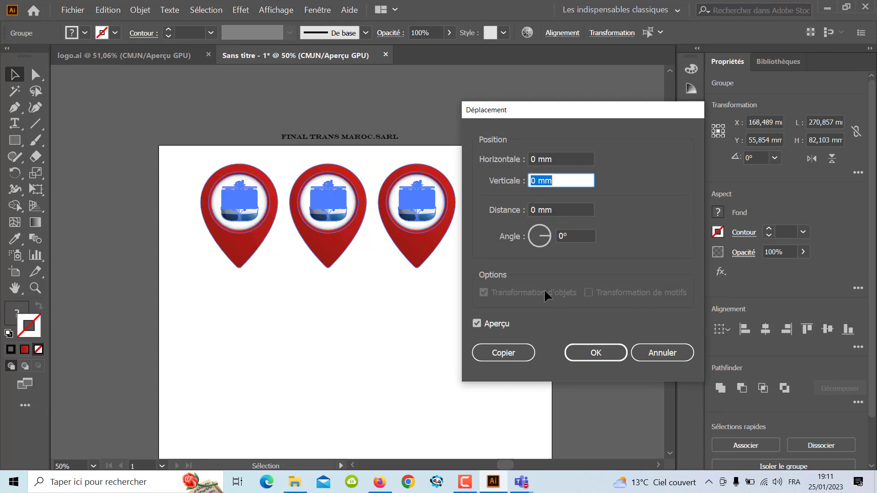
pyautogui.write('70')
pyautogui.click(503, 357)
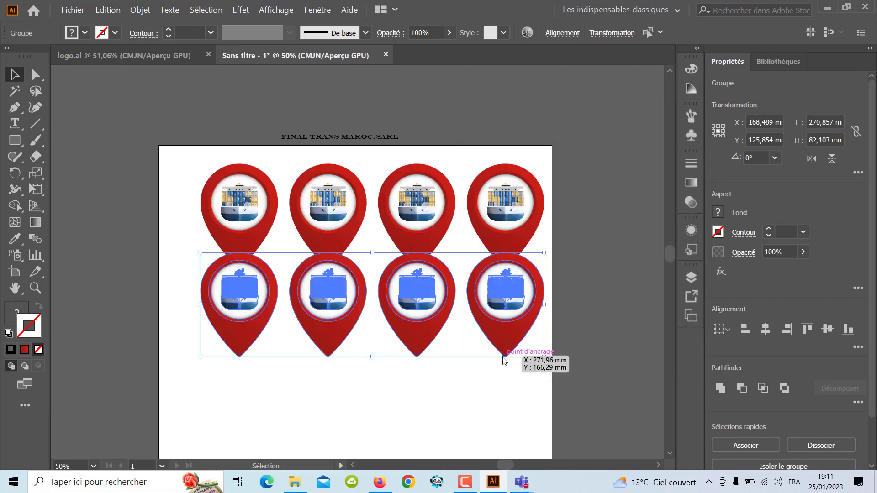
pyautogui.press('a')
pyautogui.hotkey('ctrl', 'z')
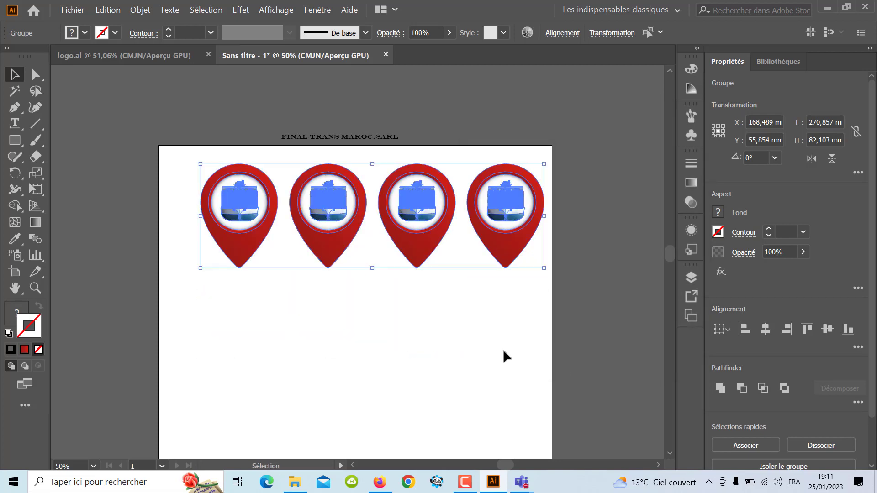
# Try copying the pin row 0 mm H, 80 mm V instead, then undo it
pyautogui.press('Return')
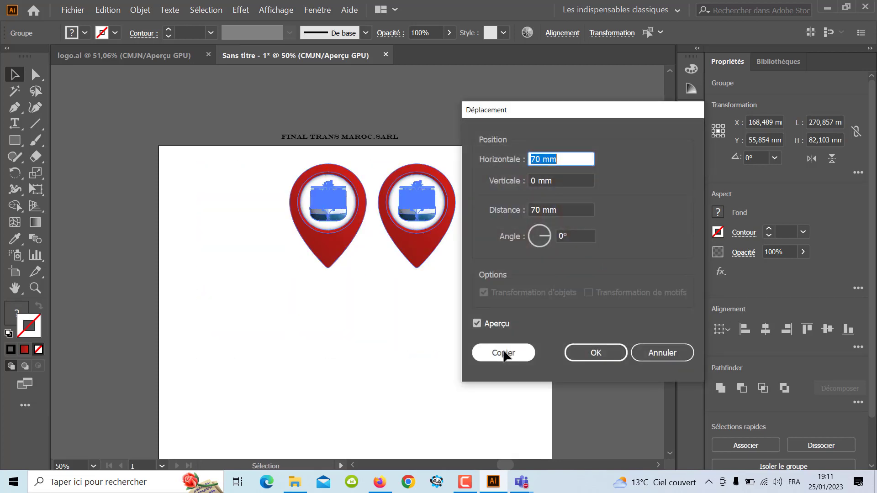
pyautogui.press('Tab')
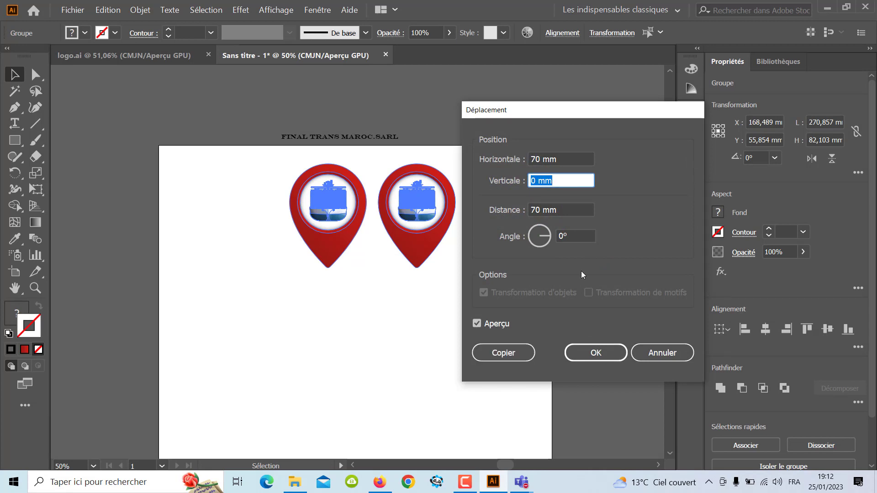
pyautogui.click(570, 154)
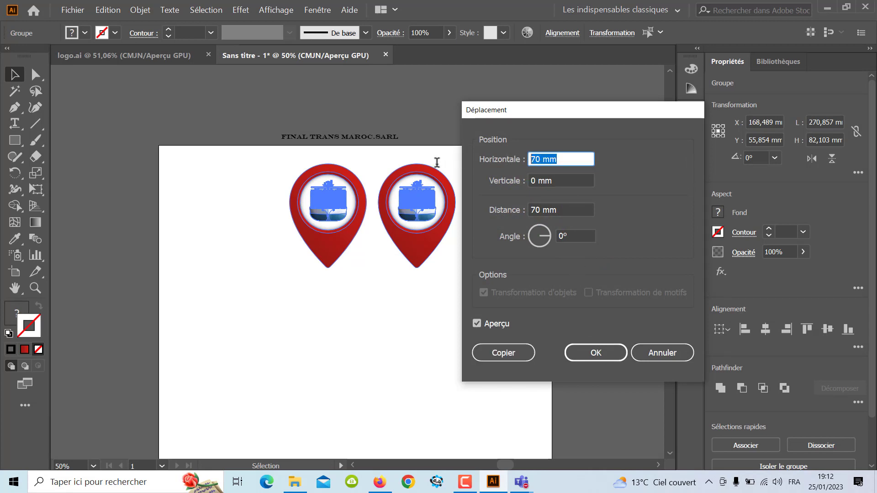
pyautogui.write('0')
pyautogui.press('Tab')
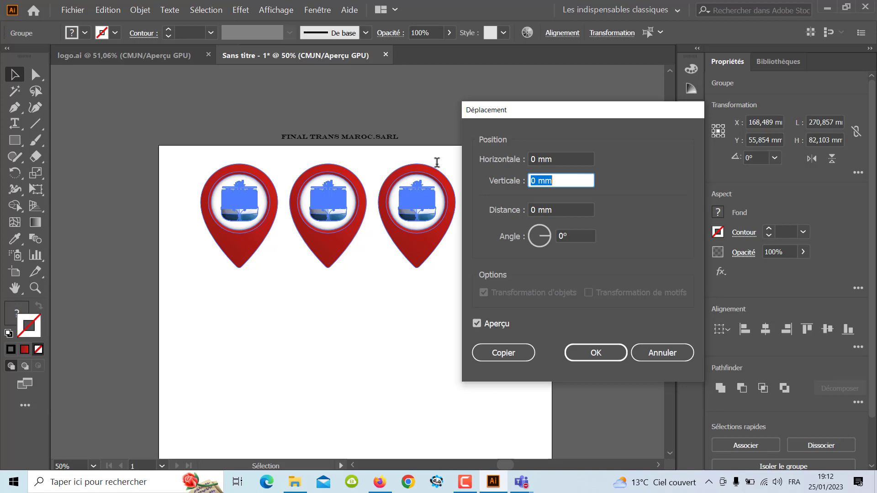
pyautogui.write('80')
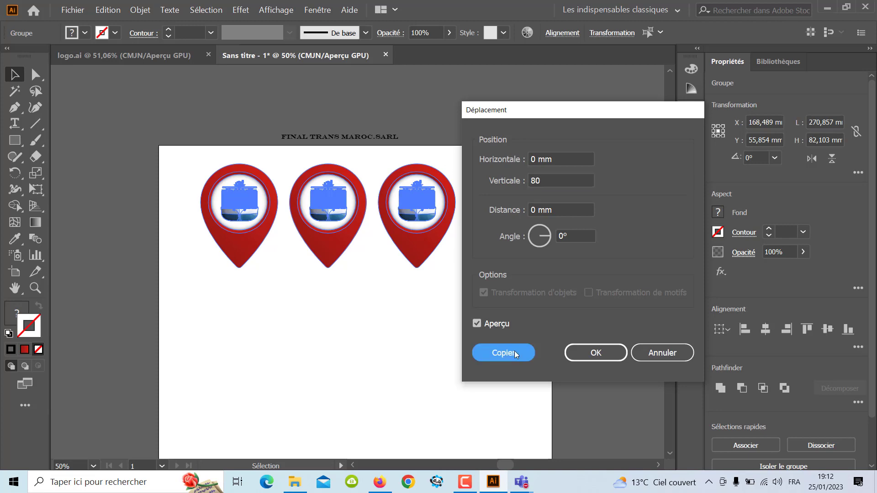
pyautogui.click(514, 351)
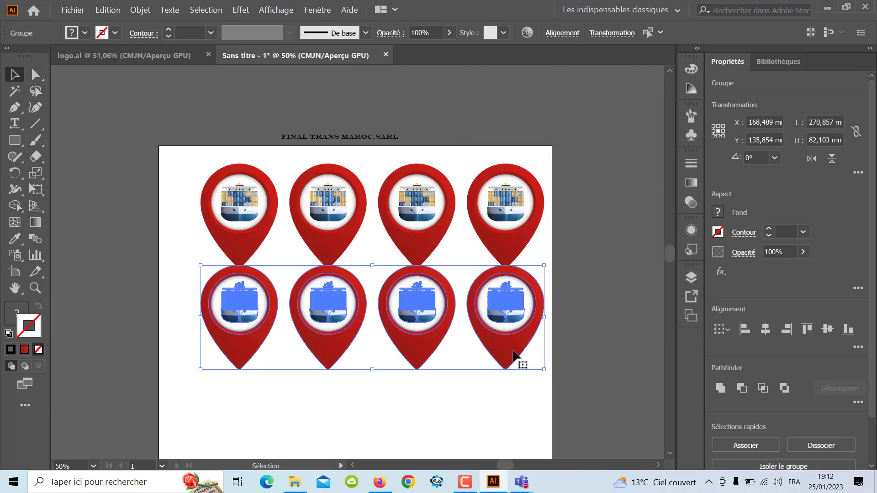
pyautogui.hotkey('ctrl', 'z')
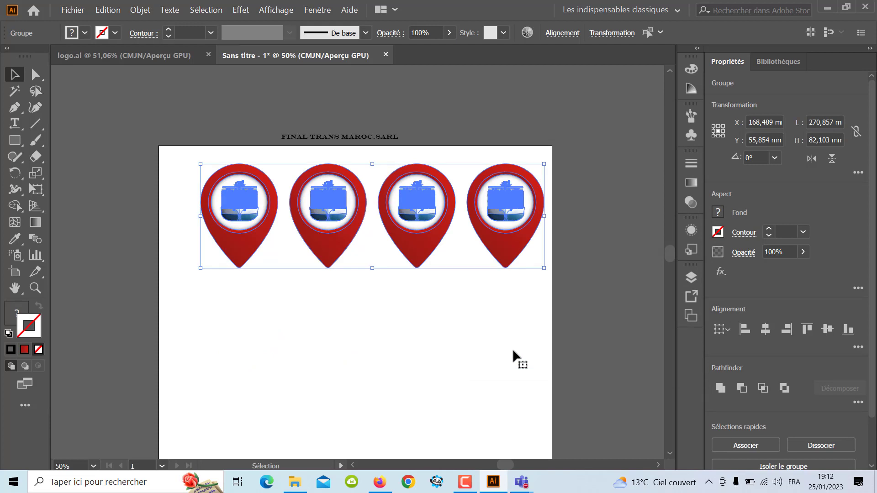
# Copy the row 90 mm down, repeat with Ctrl+D, and undo the extra fifth row
pyautogui.press('Return')
pyautogui.write('0')
pyautogui.press('Tab')
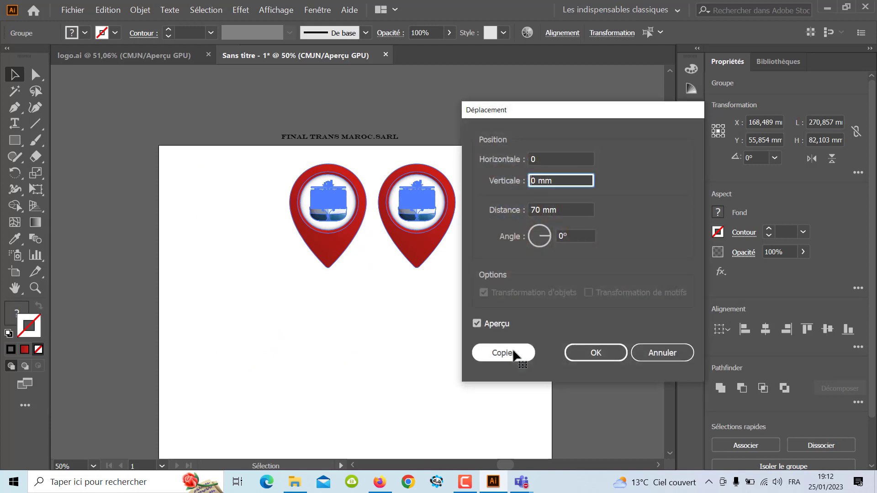
pyautogui.write('90')
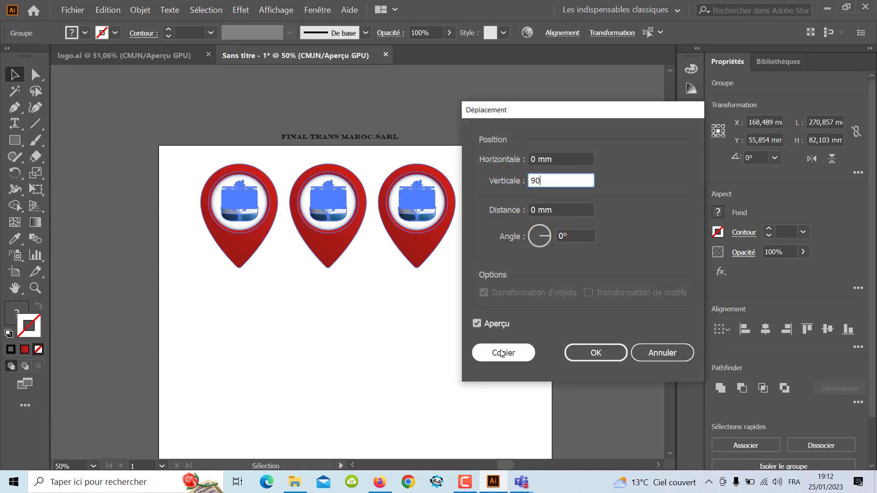
pyautogui.click(498, 348)
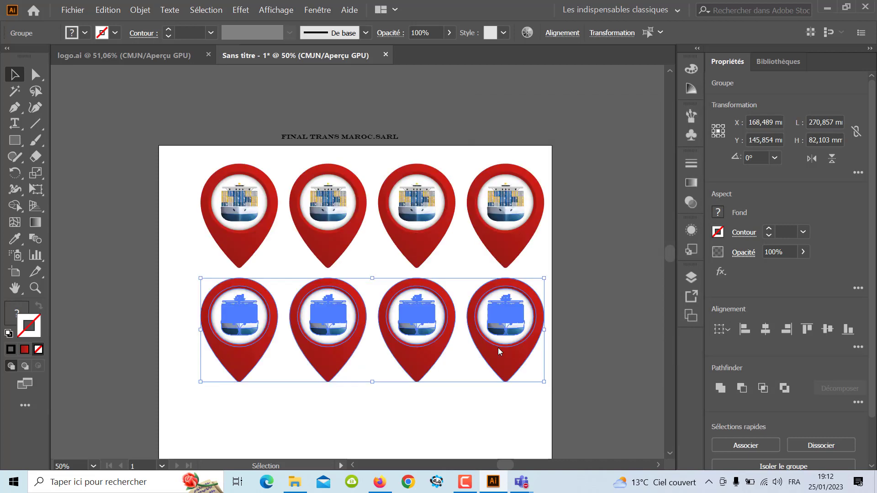
pyautogui.hotkey('ctrl', '-')
pyautogui.hotkey('ctrl', '-')
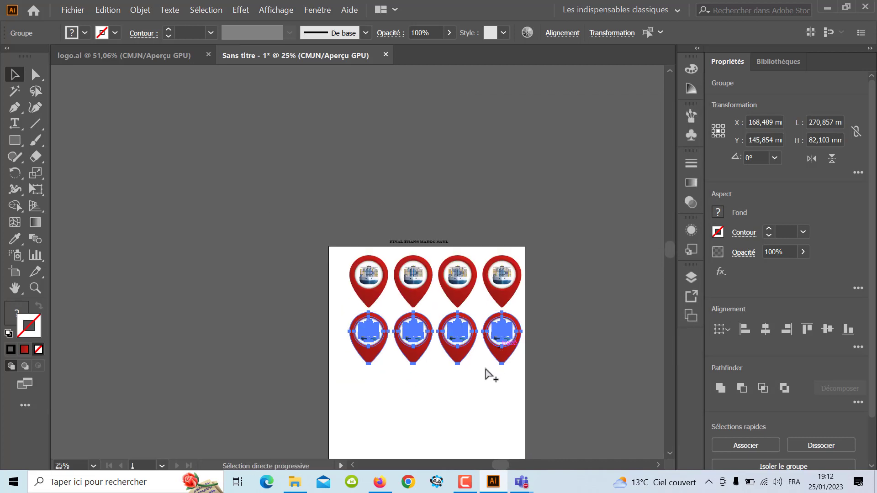
pyautogui.moveTo(382, 366)
pyautogui.mouseDown()
pyautogui.moveTo(435, 257)
pyautogui.moveTo(423, 228)
pyautogui.mouseUp()
pyautogui.hotkey('ctrl', 'd')
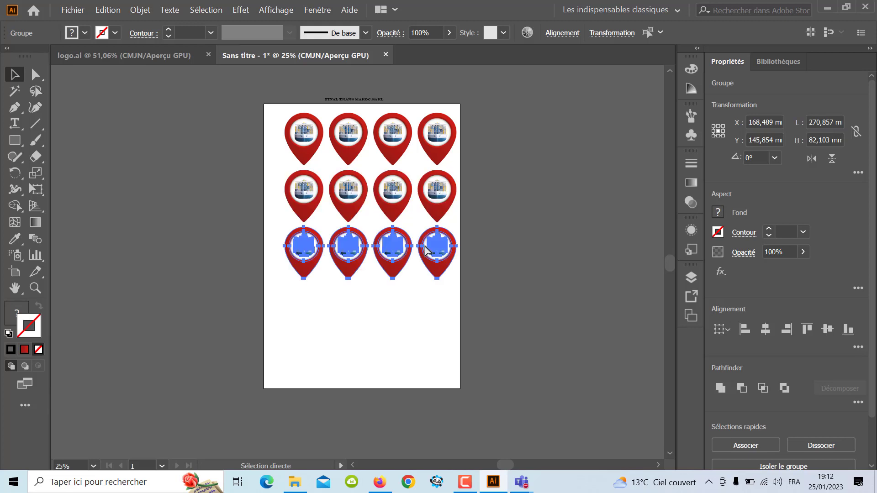
pyautogui.hotkey('ctrl', 'd')
pyautogui.hotkey('ctrl', 'd')
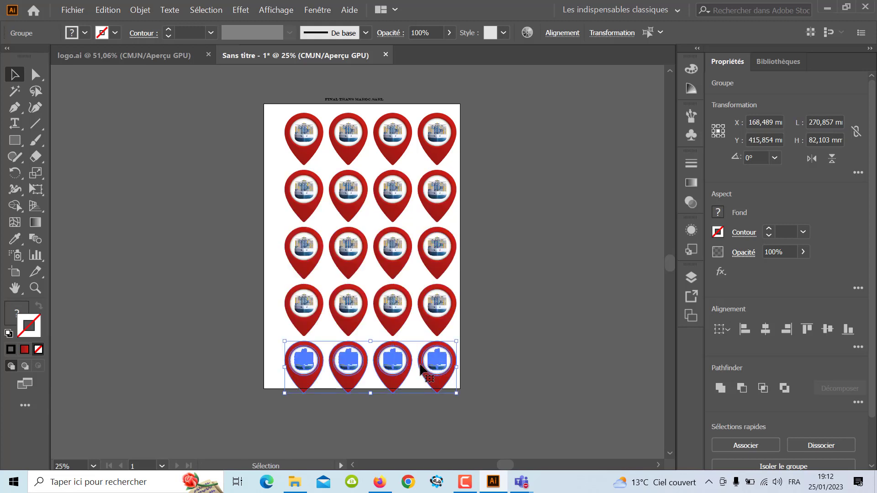
pyautogui.press('a')
pyautogui.hotkey('ctrl', 'z')
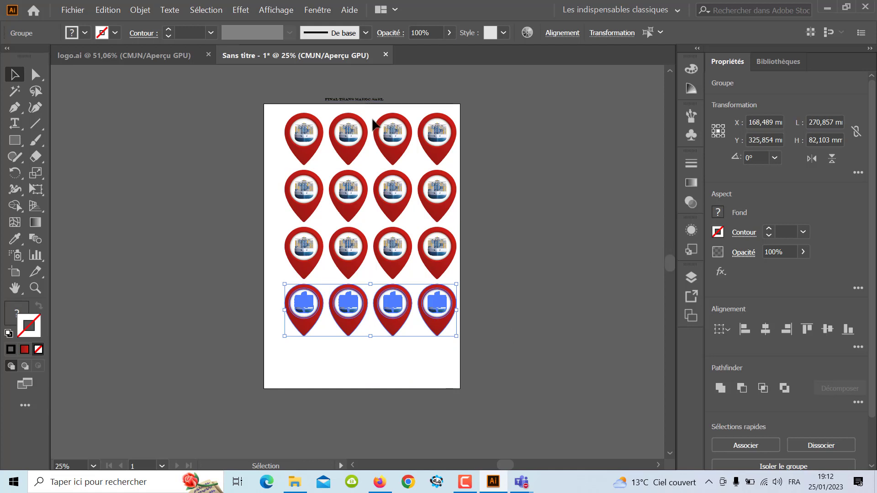
# Make the FD layer visible, zoom to check it, and select the top-left pin cut outline
pyautogui.click(691, 278)
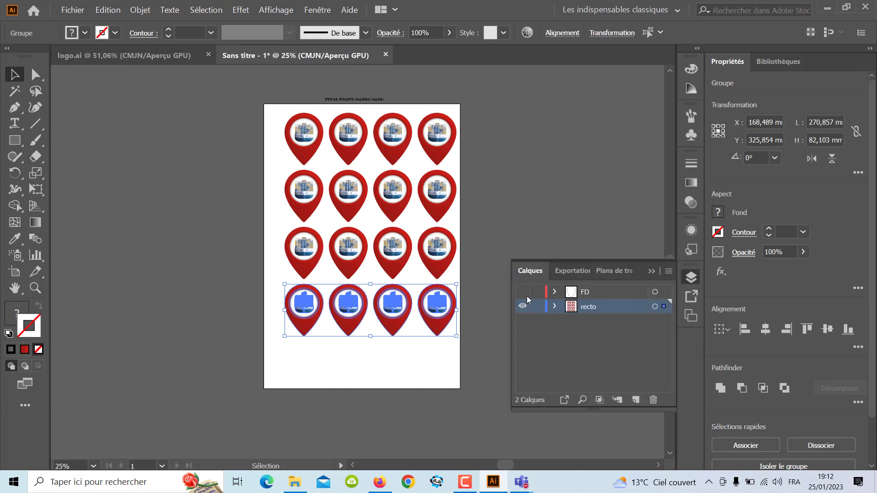
pyautogui.click(525, 294)
pyautogui.scroll(1, 310, 144)
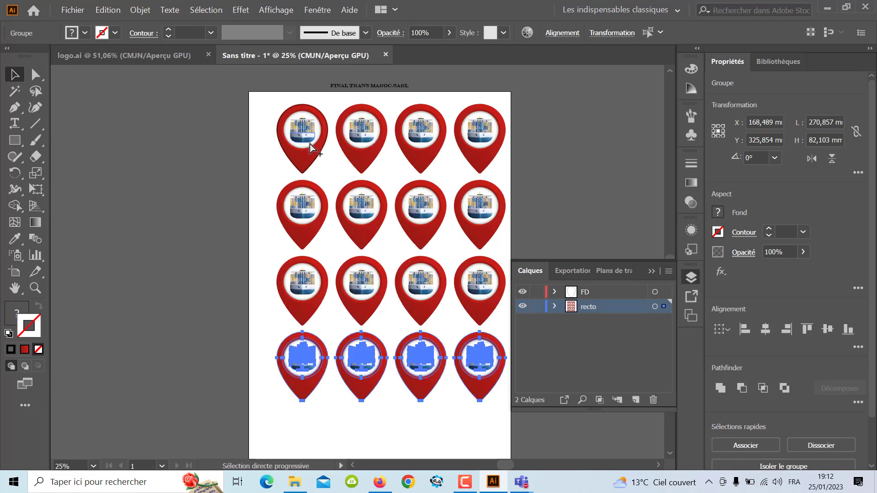
pyautogui.scroll(5, 309, 144)
pyautogui.scroll(1, 311, 150)
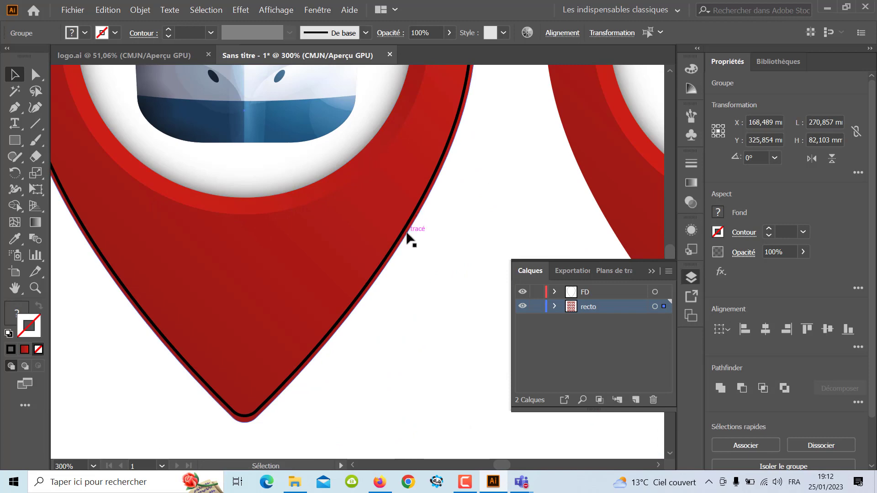
pyautogui.scroll(-2, 408, 235)
pyautogui.scroll(-2, 411, 237)
pyautogui.scroll(-1, 409, 242)
pyautogui.scroll(-1, 402, 251)
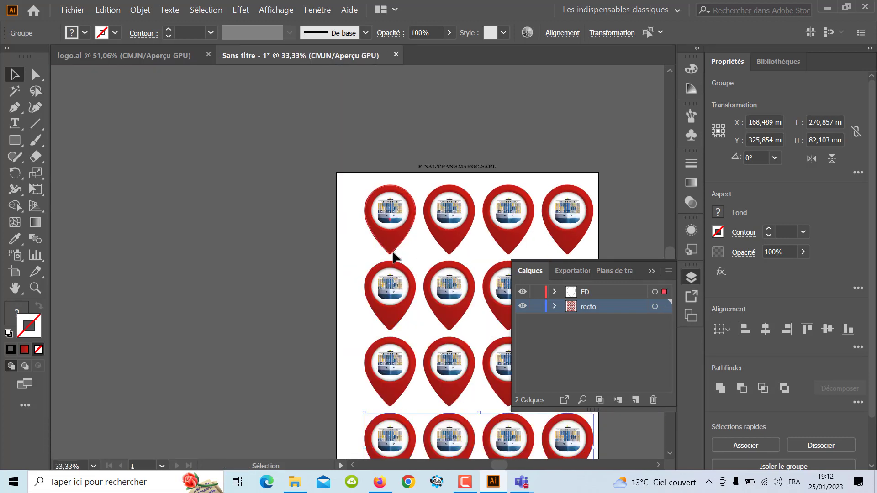
pyautogui.click(393, 254)
# Hide the recto layer and make FD the active layer
pyautogui.click(523, 306)
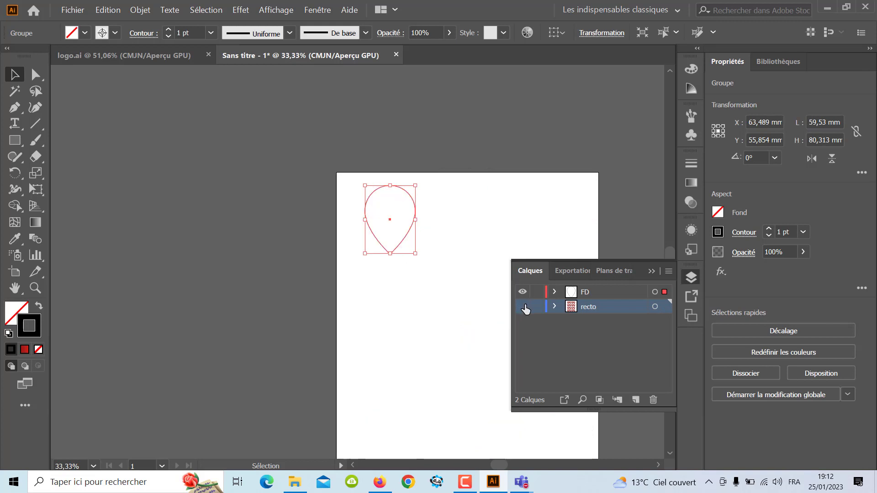
pyautogui.click(579, 294)
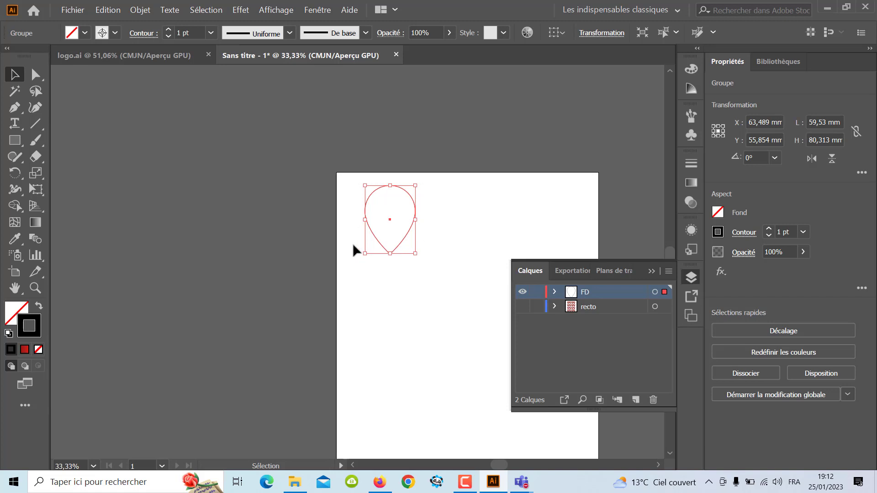
pyautogui.moveTo(423, 272); pyautogui.dragTo(280, 218)
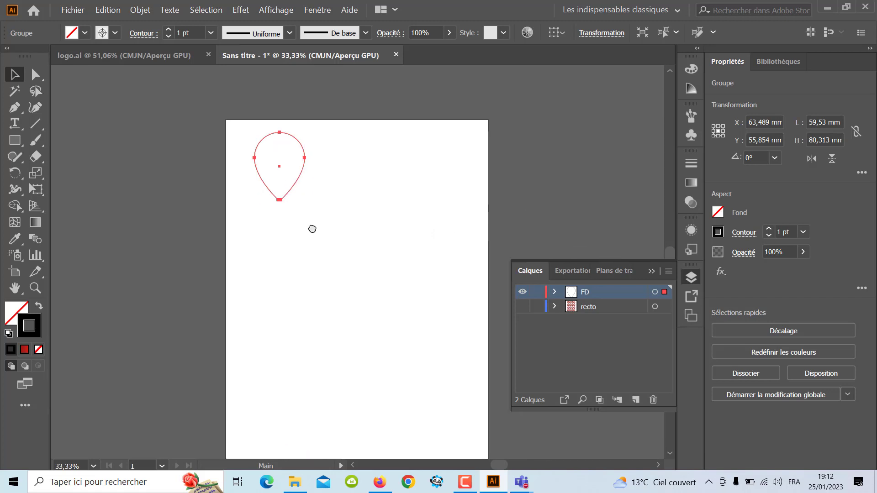
# Copy the outline 70 mm to the right and marquee-select the row of four outlines
pyautogui.press('Return')
pyautogui.write('70')
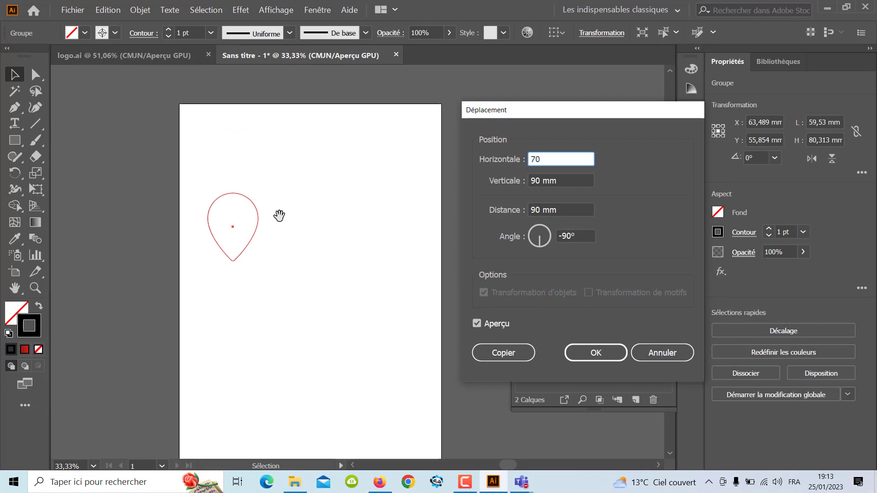
pyautogui.press('Tab')
pyautogui.write('0')
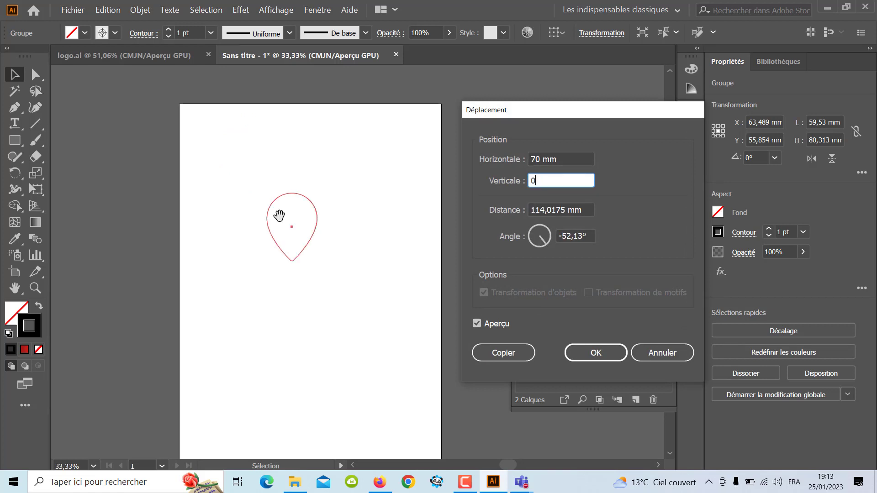
pyautogui.click(500, 352)
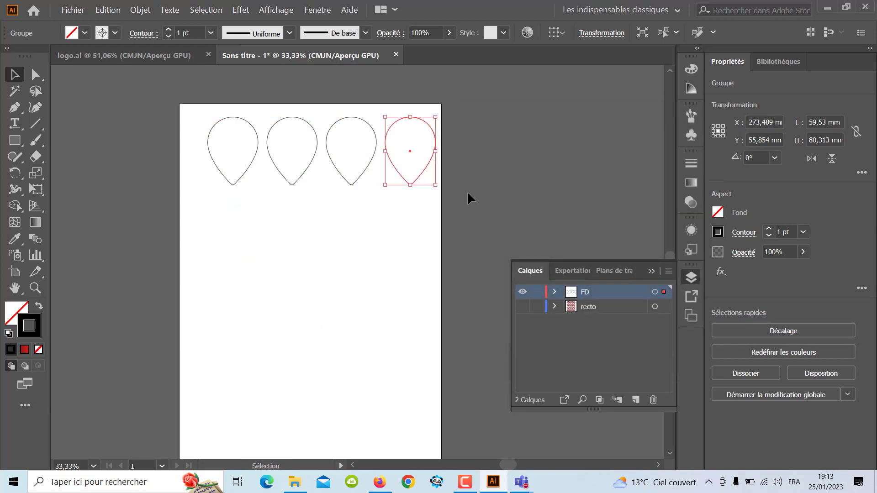
pyautogui.moveTo(442, 108); pyautogui.dragTo(190, 230)
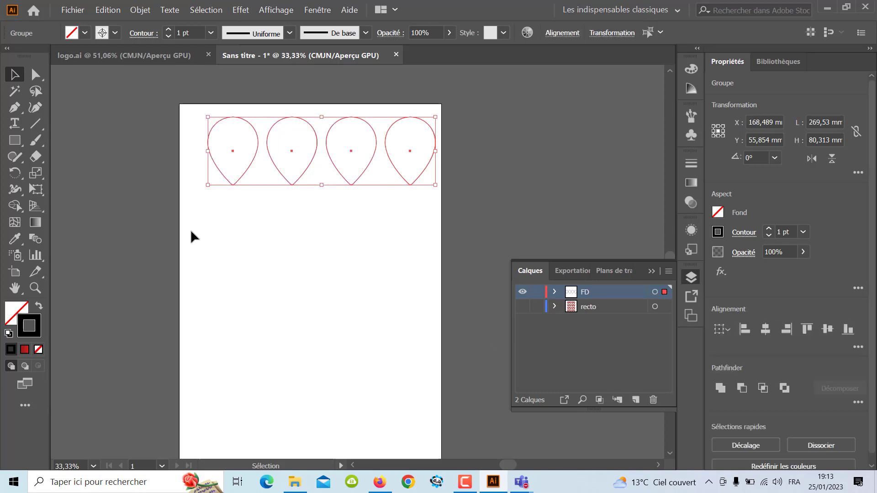
# Copy the outline row 90 mm down, repeat for more rows, and undo the extra one
pyautogui.press('Return')
pyautogui.write('0')
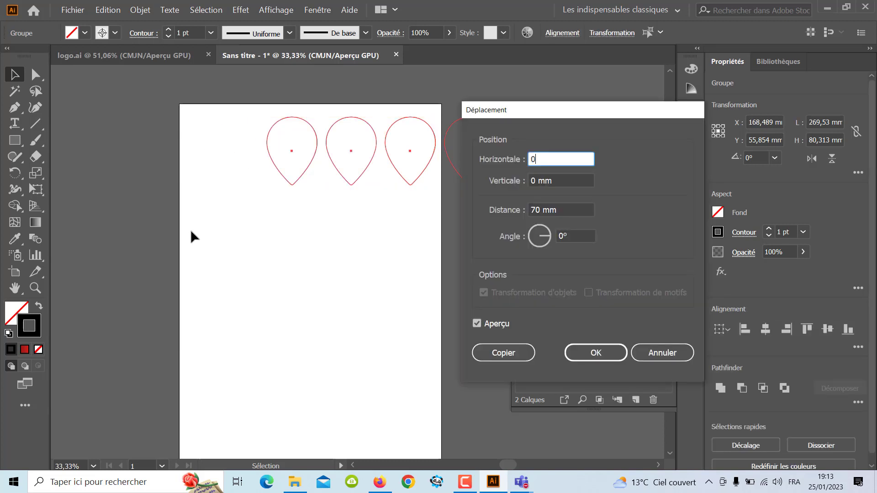
pyautogui.press('Tab')
pyautogui.write('90')
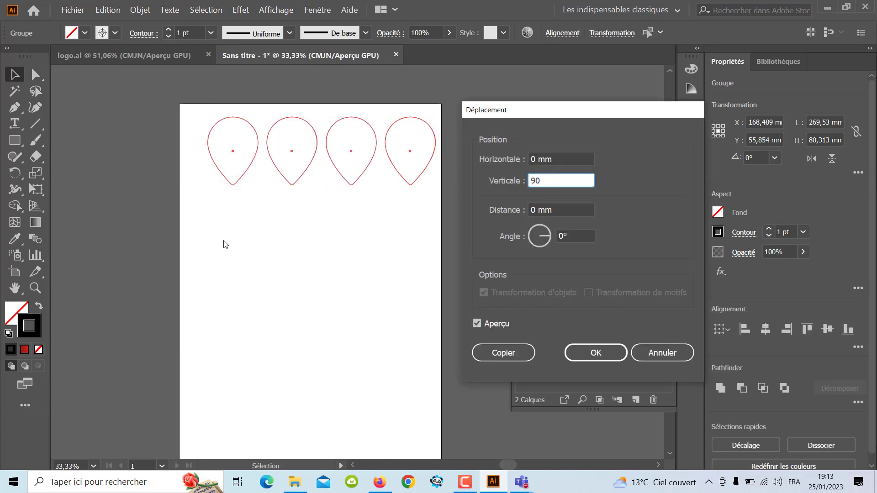
pyautogui.click(500, 355)
pyautogui.hotkey('ctrl', 'd')
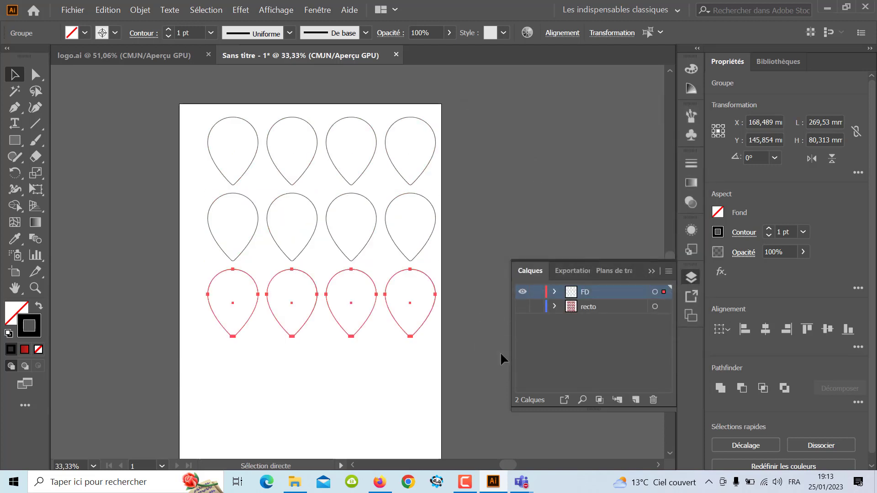
pyautogui.hotkey('ctrl', 'd')
pyautogui.hotkey('ctrl', 'd')
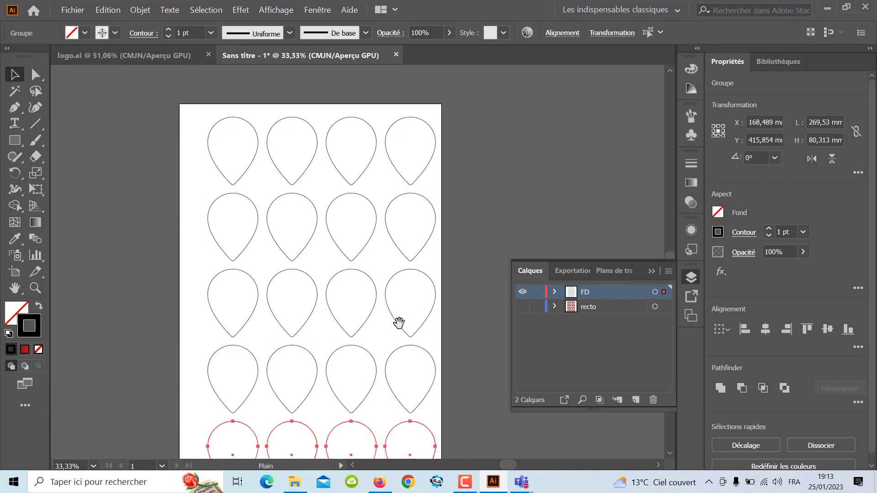
pyautogui.moveTo(397, 333)
pyautogui.mouseDown()
pyautogui.moveTo(363, 199)
pyautogui.moveTo(386, 244)
pyautogui.moveTo(408, 341)
pyautogui.mouseUp()
pyautogui.hotkey('ctrl', 'z')
# Show the recto layer, zoom out, and marquee-select all sixteen pins
pyautogui.click(522, 306)
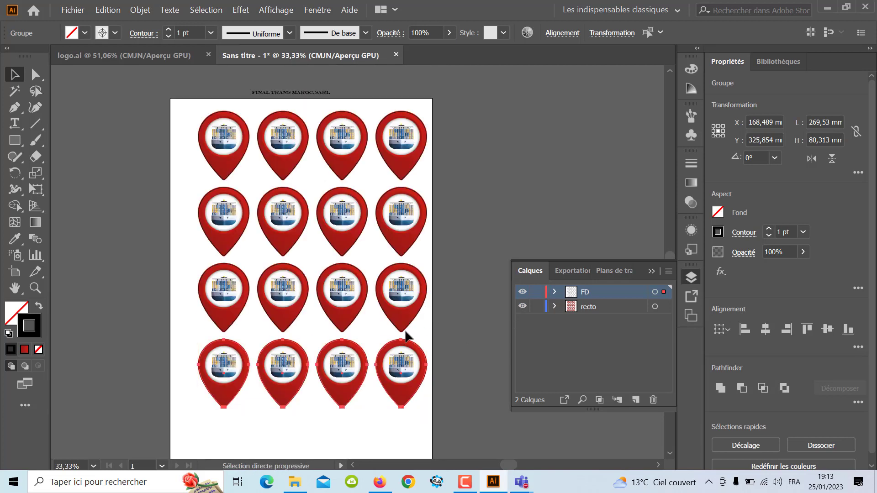
pyautogui.hotkey('ctrl', '-')
pyautogui.click(385, 337)
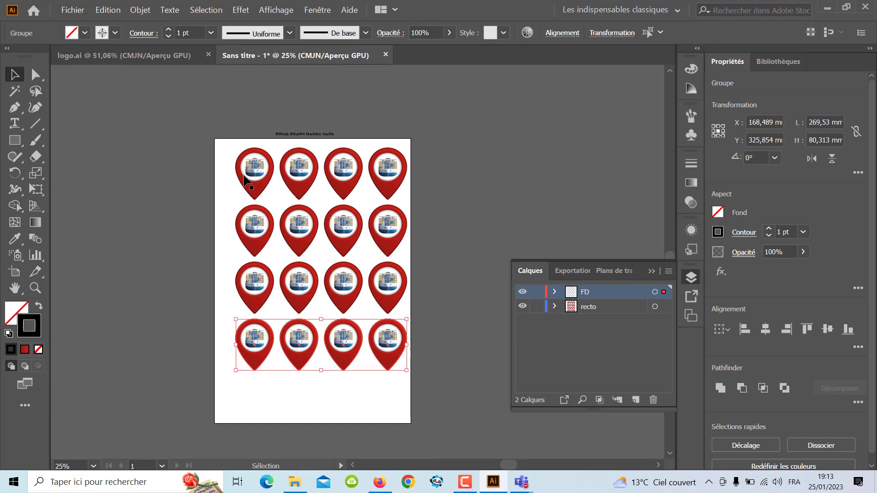
pyautogui.moveTo(203, 138); pyautogui.dragTo(432, 371)
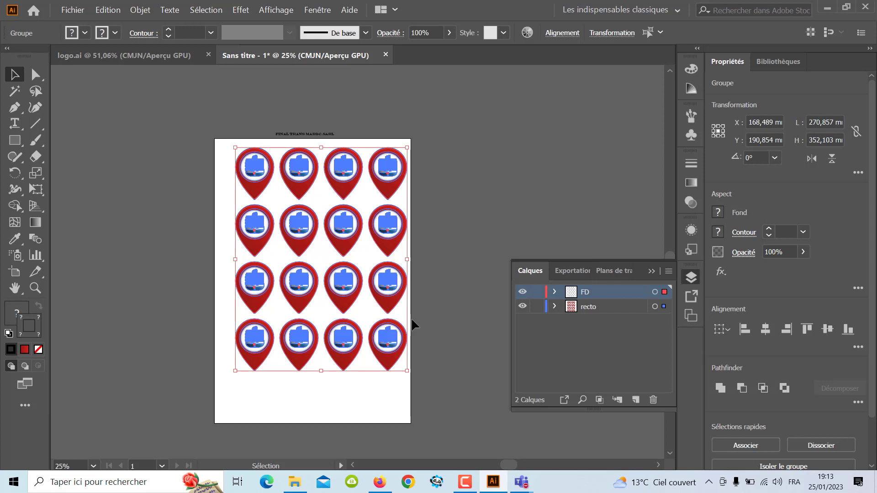
# Delete the sixteen selected pins and open the Affichage menu
pyautogui.press('Delete')
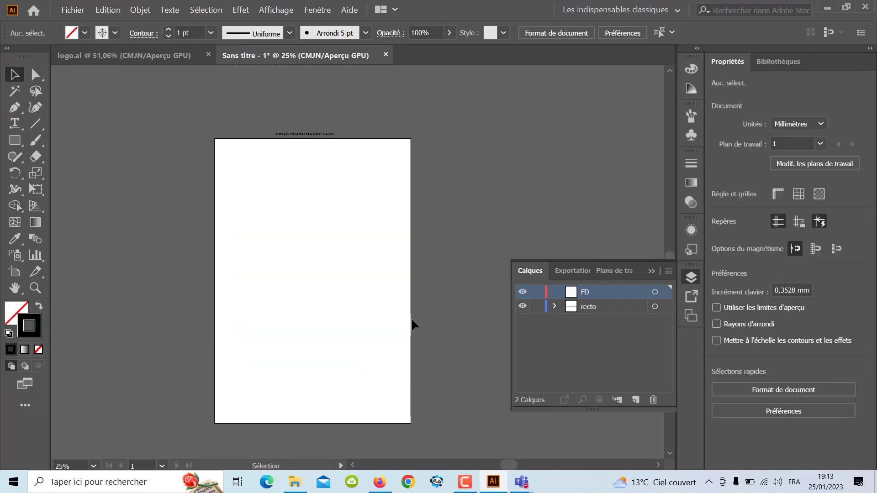
pyautogui.click(276, 10)
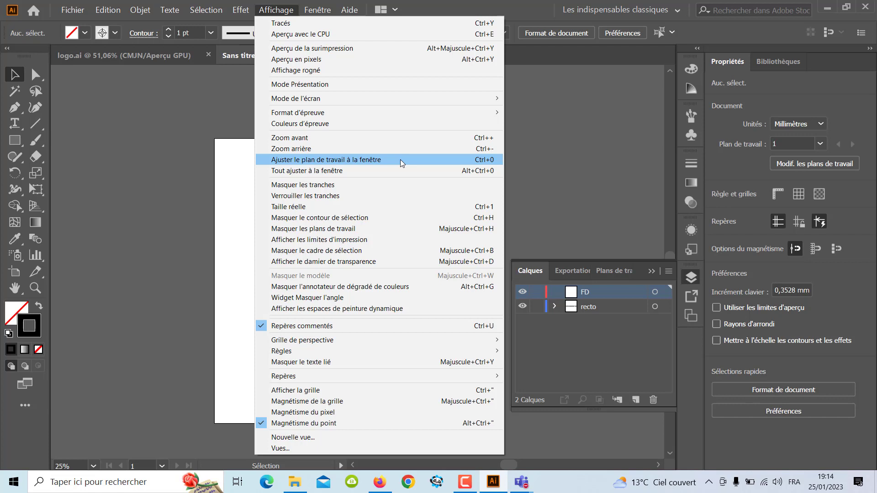
# Fit the artboard to the window and paste the 4×4 pin grid back in place
pyautogui.click(400, 160)
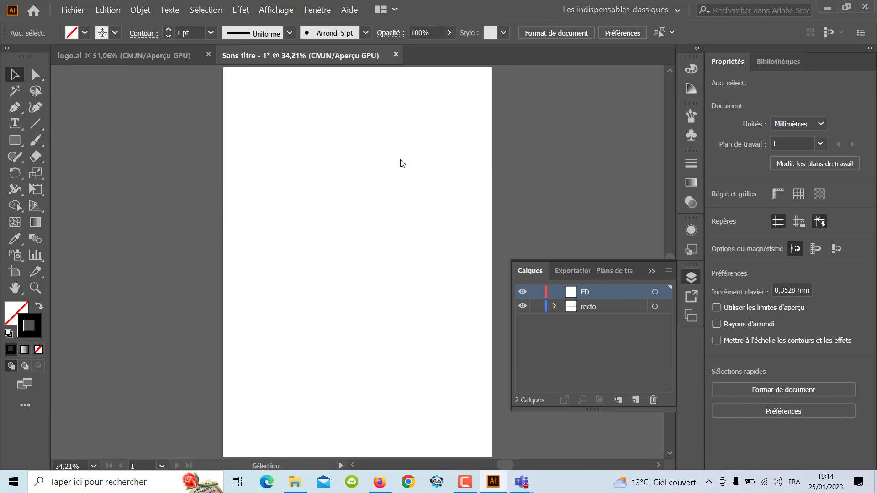
pyautogui.press('a')
pyautogui.hotkey('ctrl', 'v')
pyautogui.press('v')
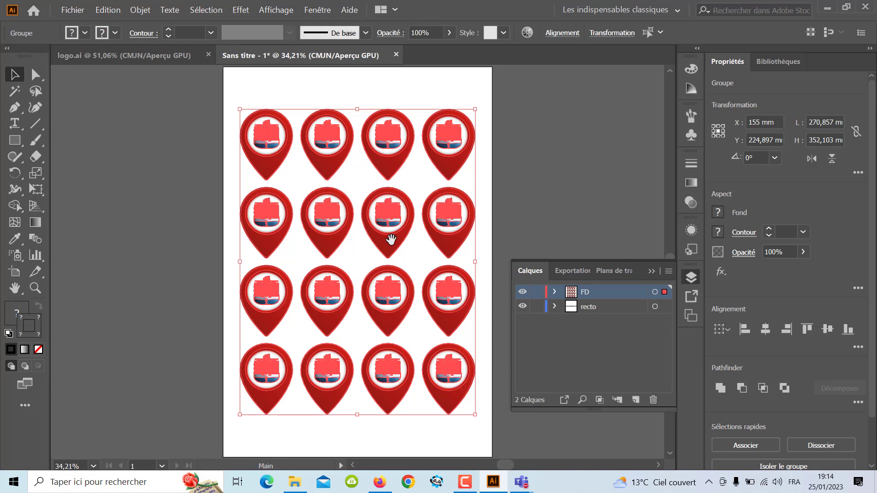
pyautogui.moveTo(392, 245); pyautogui.dragTo(325, 234)
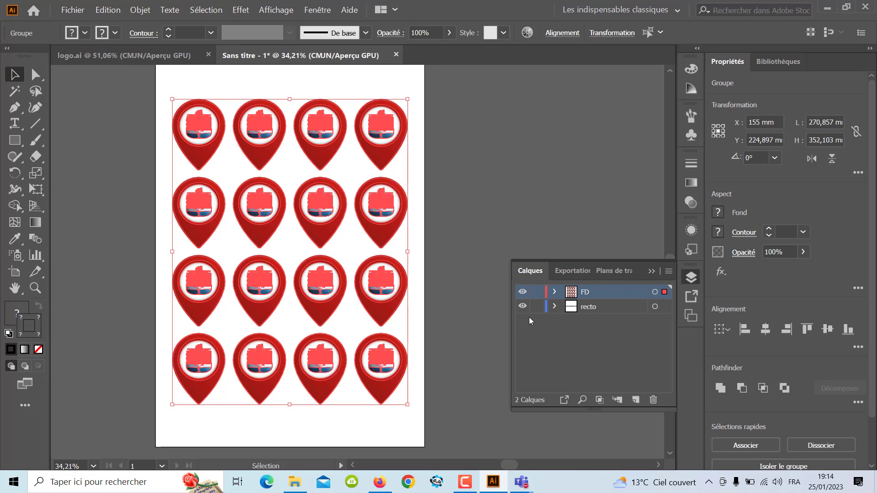
# Zoom to 25%, Alt-drag a duplicate artboard with its pins to the right, and hide recto
pyautogui.click(475, 328)
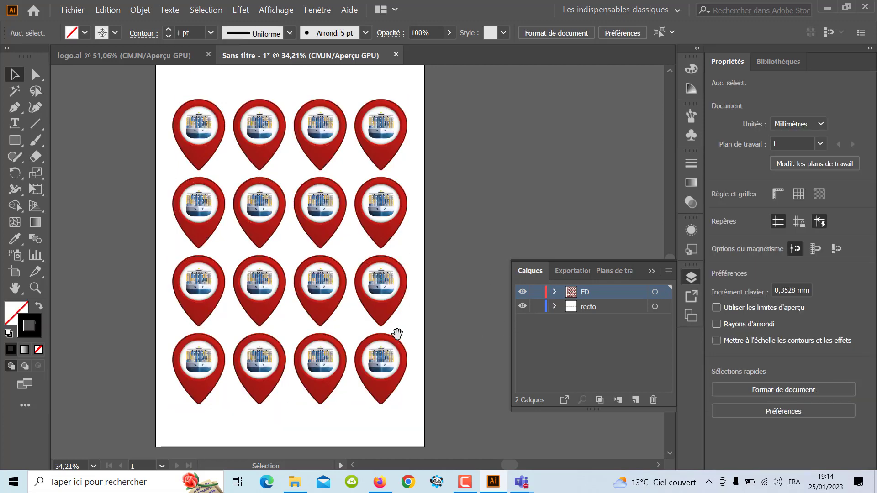
pyautogui.scroll(-1, 358, 321)
pyautogui.hscroll(1, 358, 321)
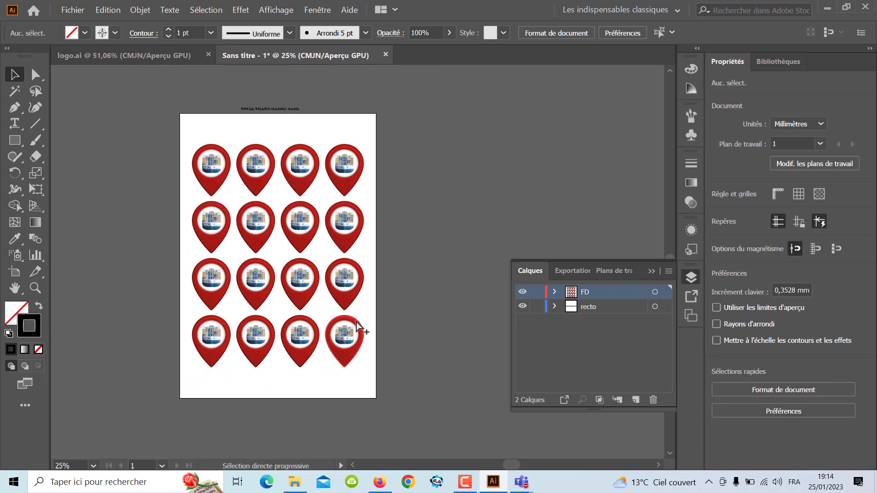
pyautogui.hotkey('ctrl', '-')
pyautogui.moveTo(356, 328); pyautogui.dragTo(268, 323)
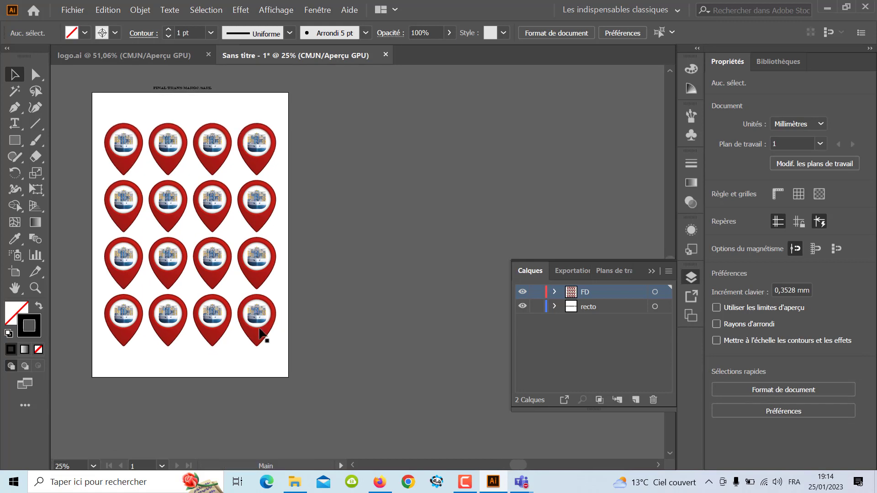
pyautogui.click(15, 272)
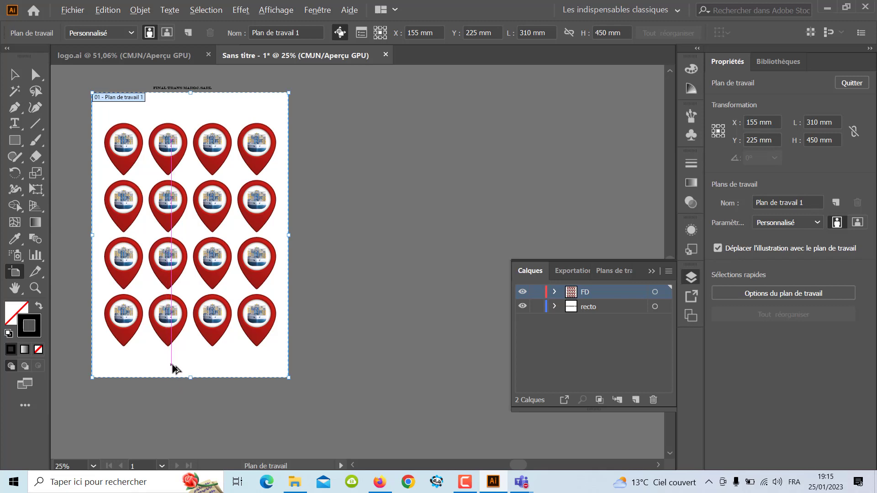
pyautogui.moveTo(241, 370)
pyautogui.mouseDown()
pyautogui.moveTo(443, 381)
pyautogui.moveTo(426, 378)
pyautogui.mouseUp()
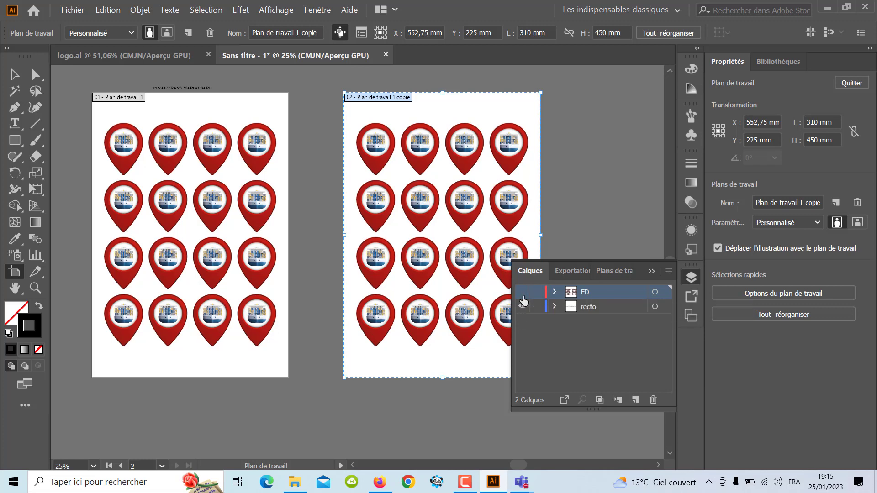
pyautogui.click(522, 305)
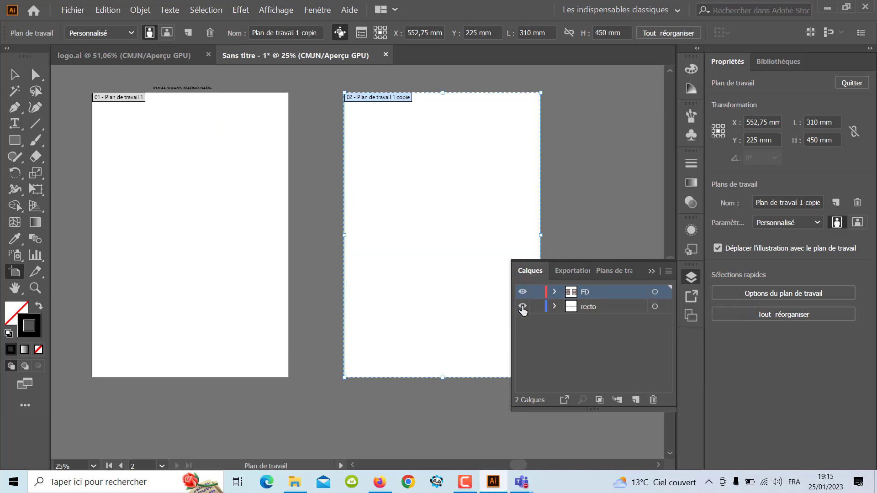
# Restore recto and FD layer visibility and undo the duplicated second artboard
pyautogui.click(523, 306)
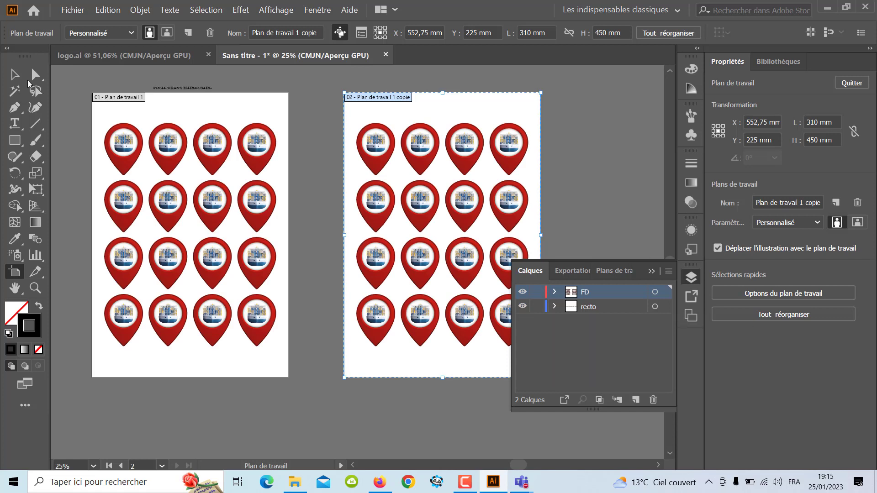
pyautogui.press('v')
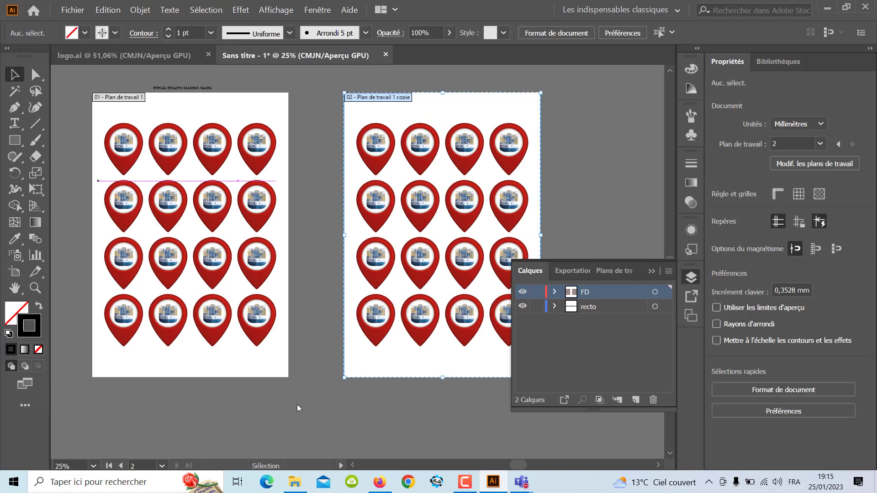
pyautogui.click(297, 404)
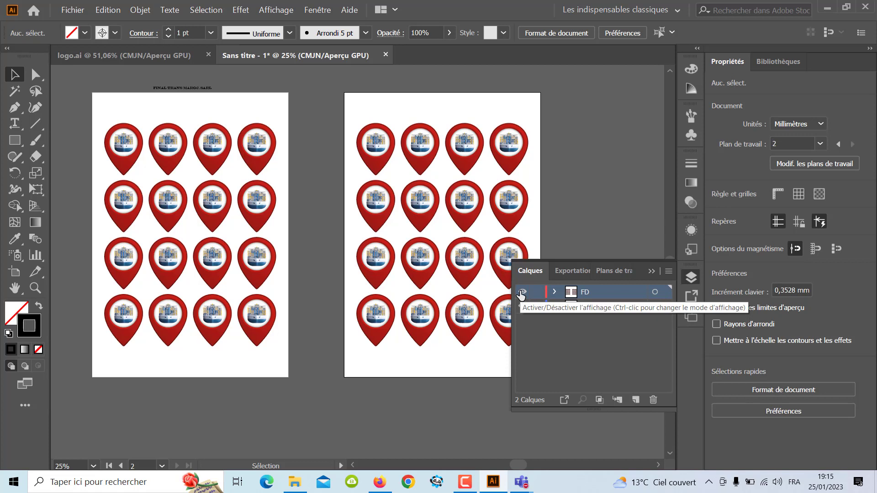
pyautogui.click(522, 306)
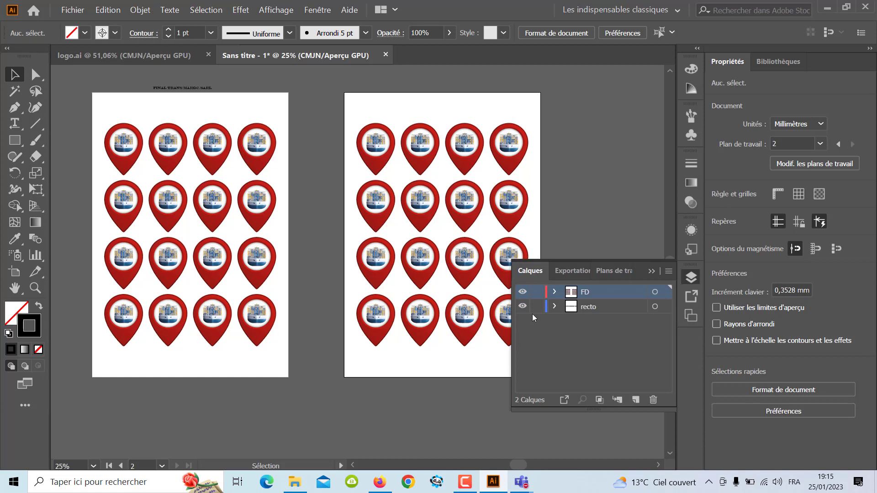
pyautogui.click(522, 292)
pyautogui.hotkey('ctrl', 'z')
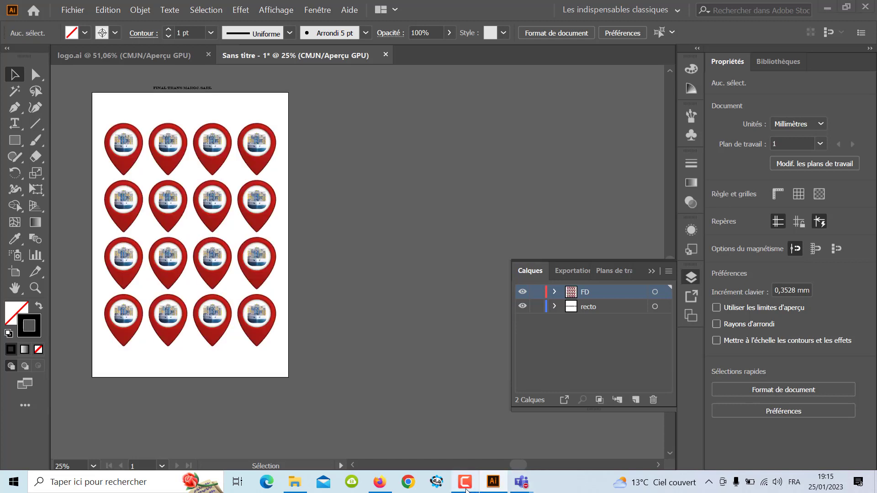
pyautogui.click(466, 489)
pyautogui.click(465, 490)
pyautogui.click(566, 328)
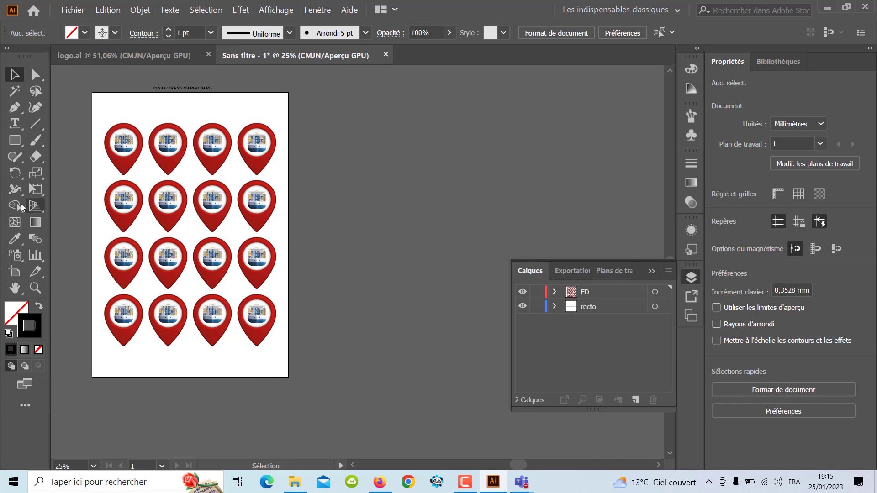
# Duplicate the first artboard with its pins to the right at X 557.8 mm
pyautogui.click(15, 271)
pyautogui.click(160, 358)
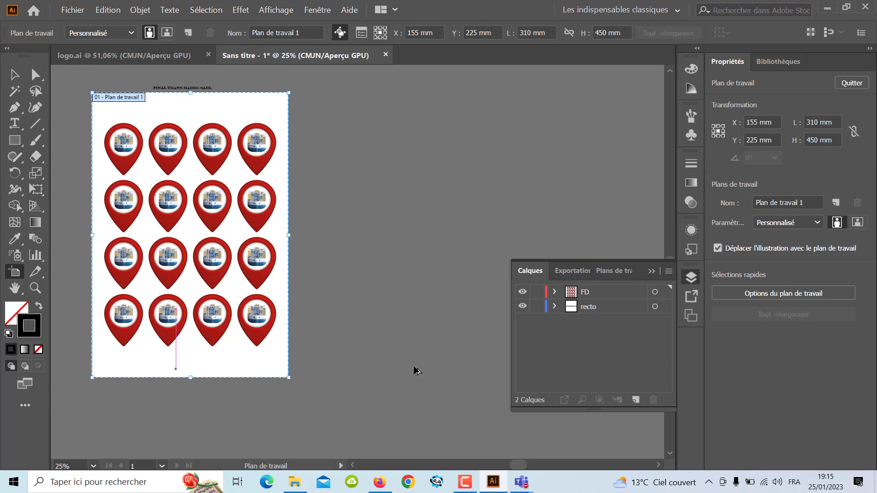
pyautogui.moveTo(179, 373); pyautogui.dragTo(434, 374)
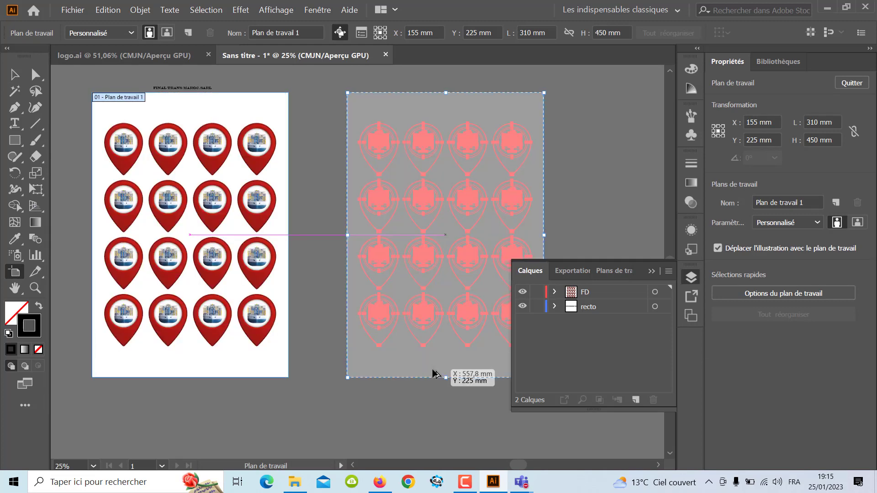
pyautogui.moveTo(434, 374); pyautogui.dragTo(434, 374)
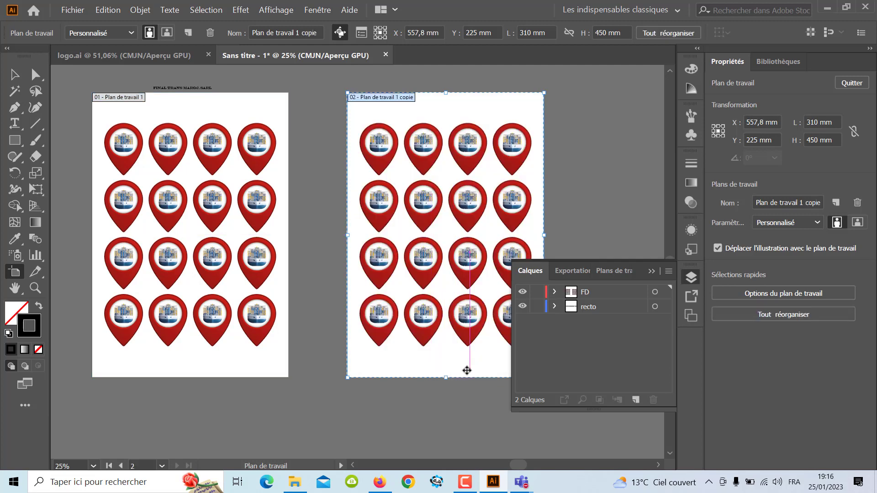
pyautogui.click(14, 75)
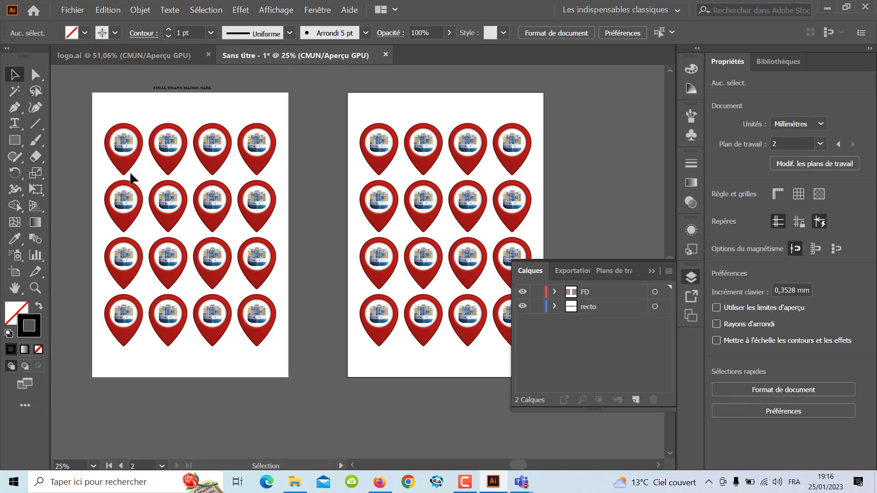
# Zoom the canvas to 25% so both artboards show side by side
pyautogui.scroll(1, 130, 174)
pyautogui.scroll(1, 131, 176)
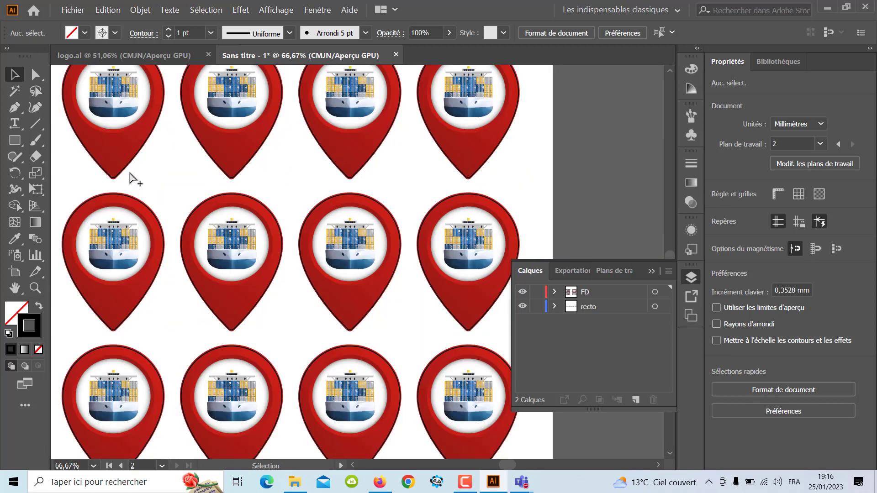
pyautogui.scroll(1, 140, 185)
pyautogui.scroll(-1, 140, 185)
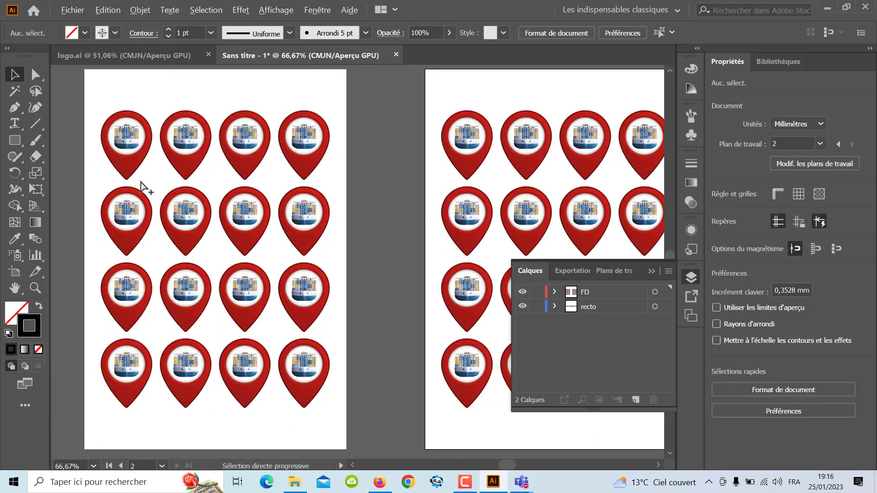
pyautogui.scroll(-1, 141, 183)
pyautogui.scroll(-1, 141, 183)
pyautogui.scroll(-1, 133, 150)
pyautogui.scroll(-1, 140, 182)
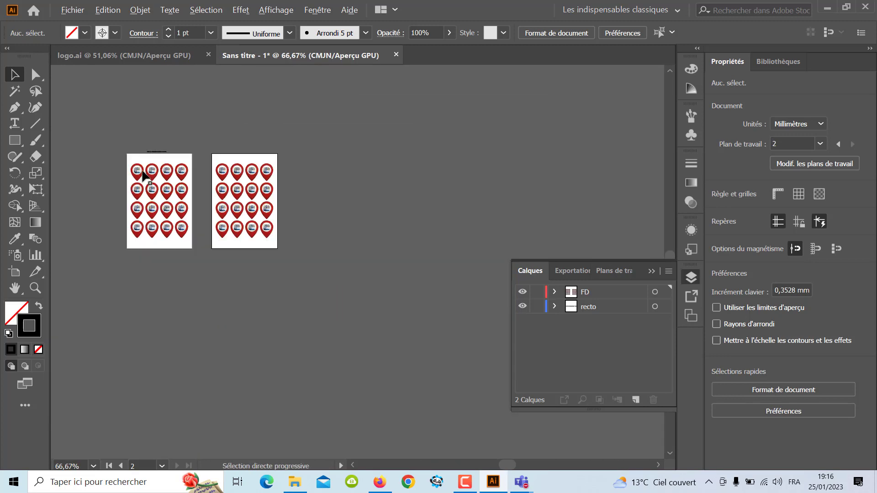
pyautogui.scroll(2, 141, 182)
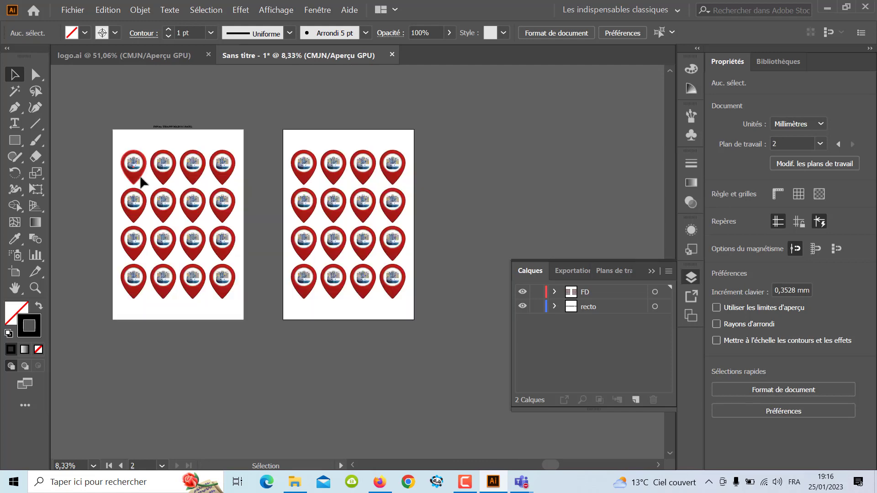
pyautogui.scroll(1, 141, 182)
pyautogui.scroll(2, 140, 183)
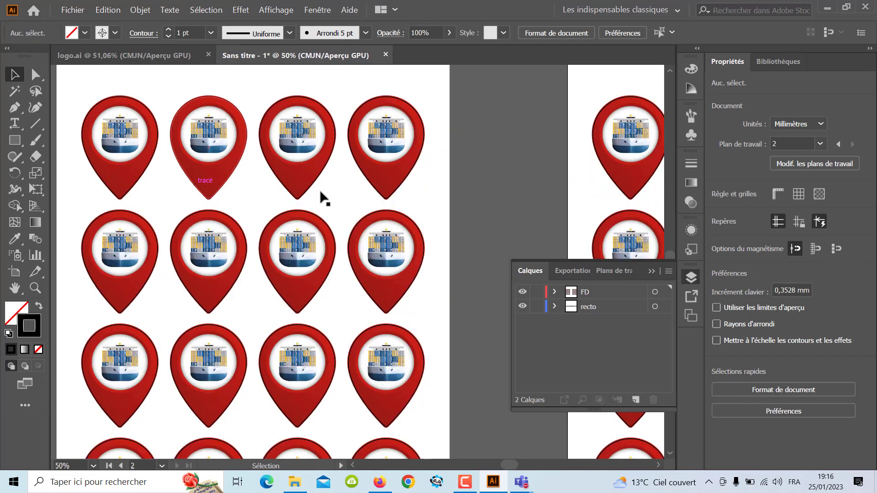
pyautogui.scroll(-2, 322, 196)
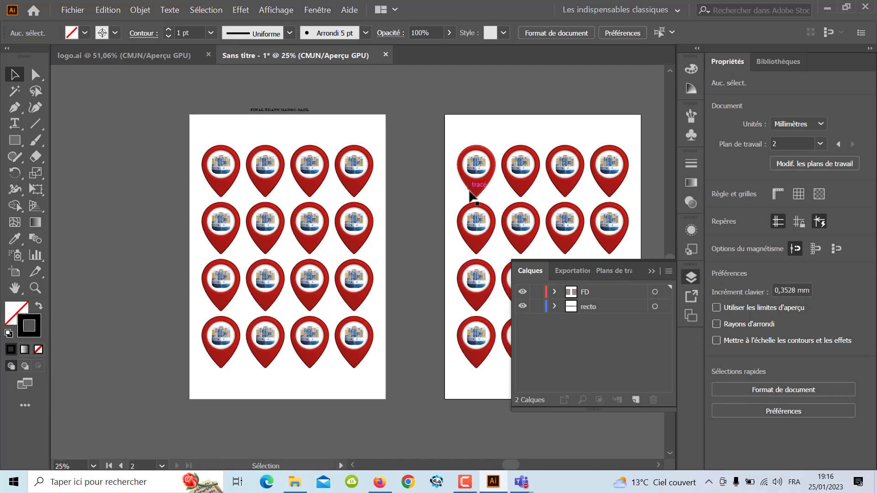
# Centre the second artboard and Shift-select its top-row and row-2 pins, skipping the top-left one
pyautogui.moveTo(466, 197); pyautogui.dragTo(267, 187)
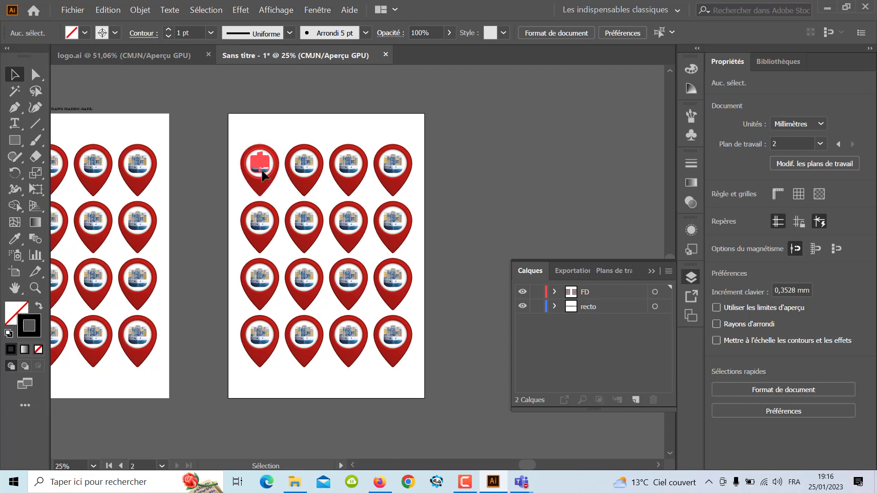
pyautogui.moveTo(261, 175); pyautogui.dragTo(262, 175)
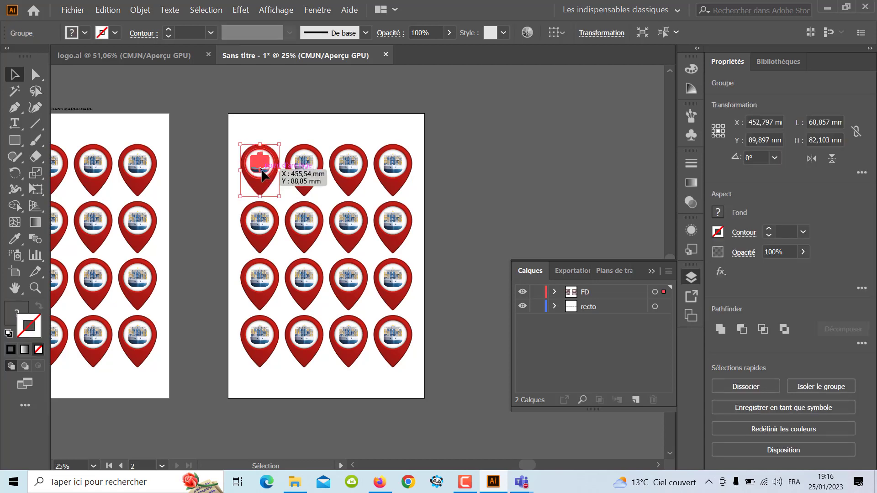
pyautogui.moveTo(262, 170); pyautogui.dragTo(308, 171)
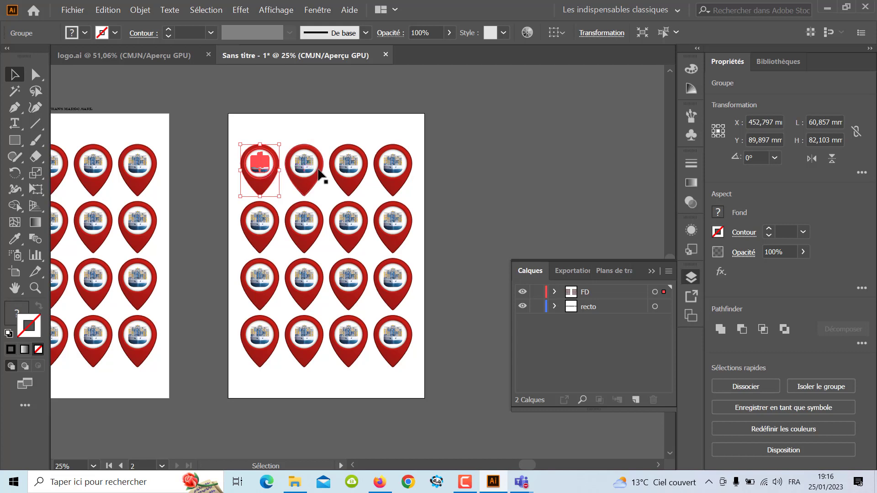
pyautogui.keyDown('shift'); pyautogui.click(348, 171); pyautogui.keyUp('shift')
pyautogui.keyDown('shift'); pyautogui.click(392, 173); pyautogui.keyUp('shift')
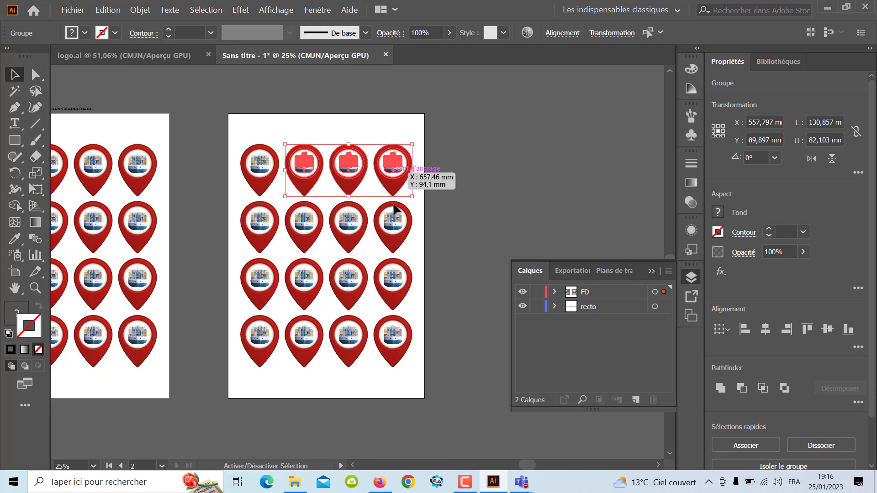
pyautogui.keyDown('shift'); pyautogui.click(393, 218); pyautogui.keyUp('shift')
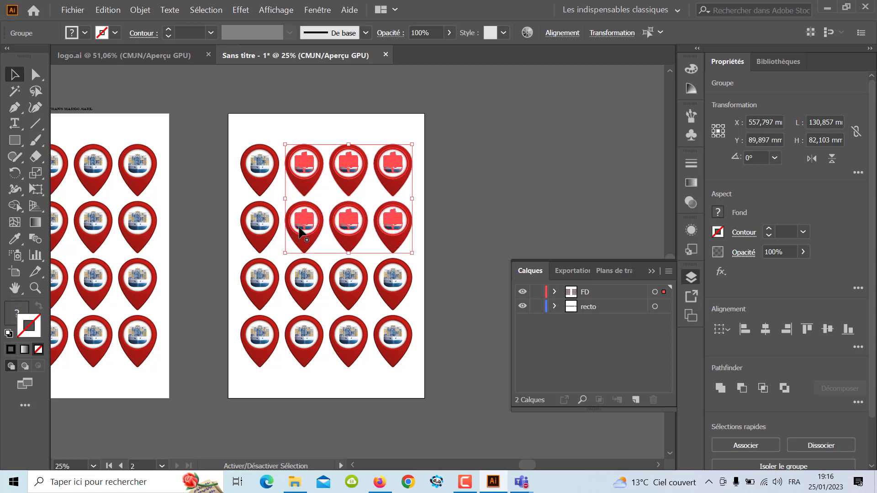
pyautogui.keyDown('shift'); pyautogui.click(265, 247); pyautogui.keyUp('shift')
pyautogui.keyDown('shift'); pyautogui.click(259, 274); pyautogui.keyUp('shift')
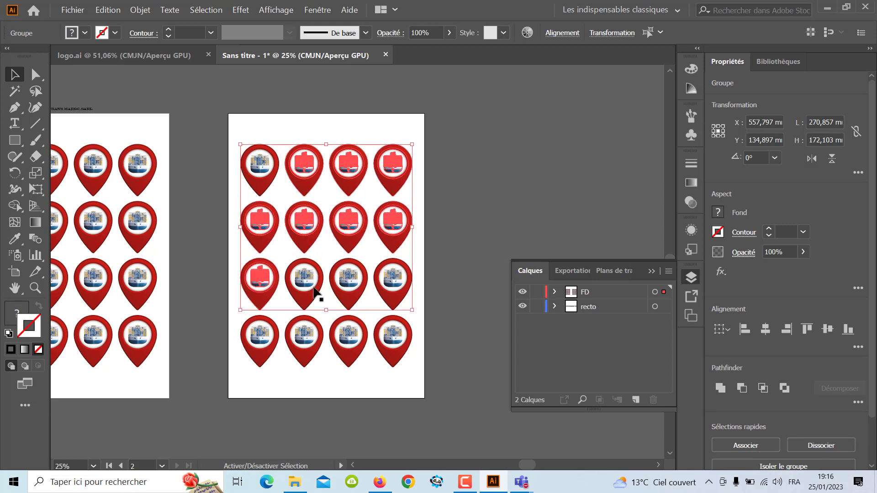
pyautogui.keyDown('shift'); pyautogui.click(306, 274); pyautogui.keyUp('shift')
# Add the remaining row-3 and bottom-row pins, then clear the selection after deleting them
pyautogui.keyDown('shift'); pyautogui.click(360, 288); pyautogui.keyUp('shift')
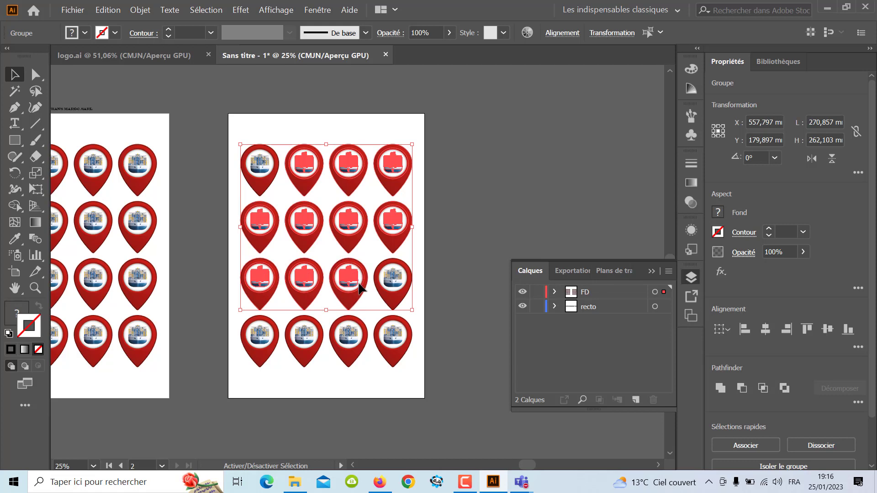
pyautogui.keyDown('shift'); pyautogui.click(397, 288); pyautogui.keyUp('shift')
pyautogui.keyDown('shift'); pyautogui.click(396, 337); pyautogui.keyUp('shift')
pyautogui.keyDown('shift'); pyautogui.click(349, 340); pyautogui.keyUp('shift')
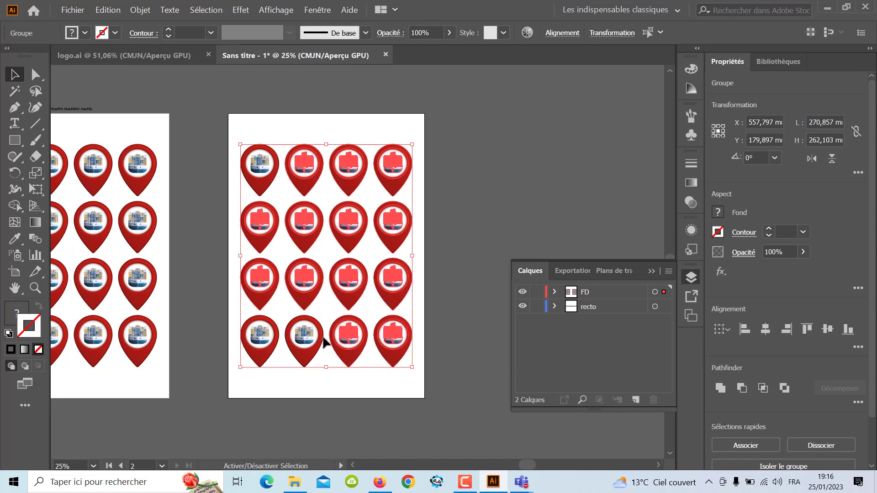
pyautogui.keyDown('shift'); pyautogui.click(304, 342); pyautogui.keyUp('shift')
pyautogui.keyDown('shift'); pyautogui.click(261, 342); pyautogui.keyUp('shift')
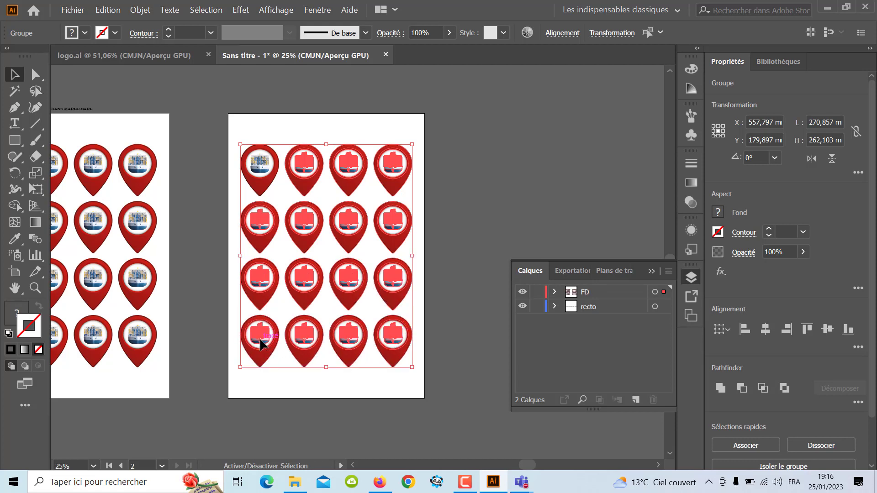
pyautogui.click(260, 343)
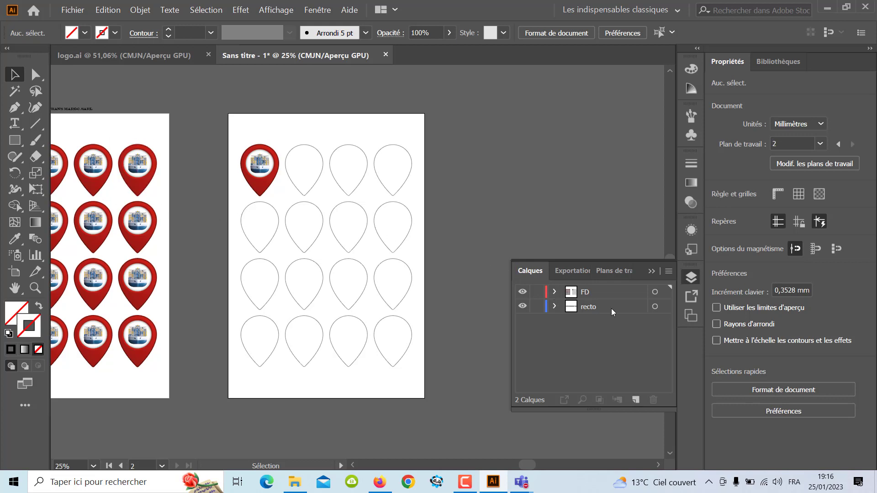
# Create a new layer directly above recto and name it verso
pyautogui.click(578, 310)
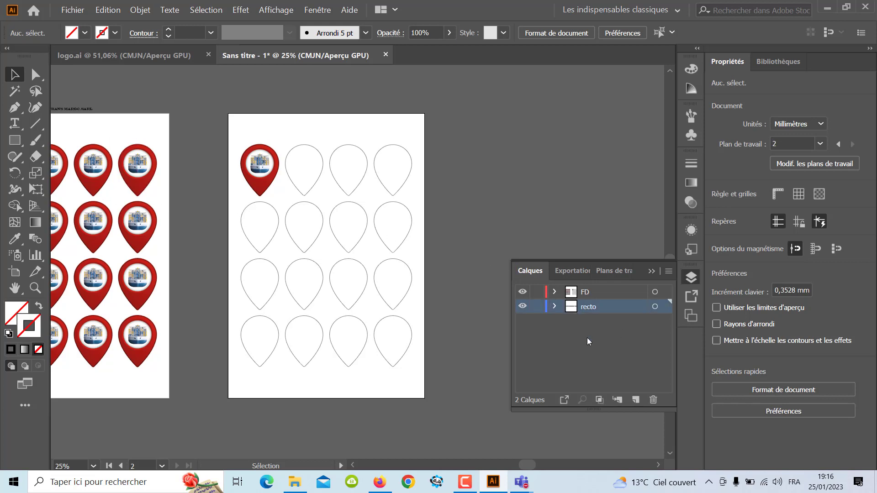
pyautogui.click(636, 401)
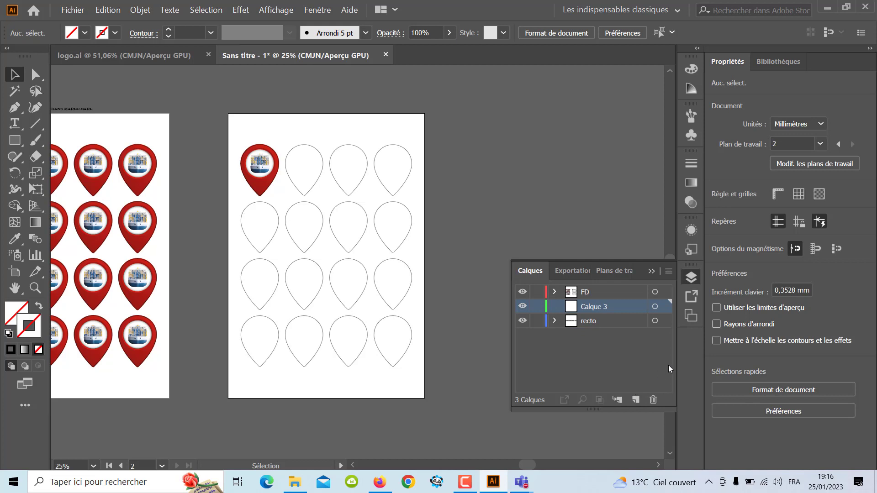
pyautogui.doubleClick(600, 305)
pyautogui.write('verso')
pyautogui.click(574, 355)
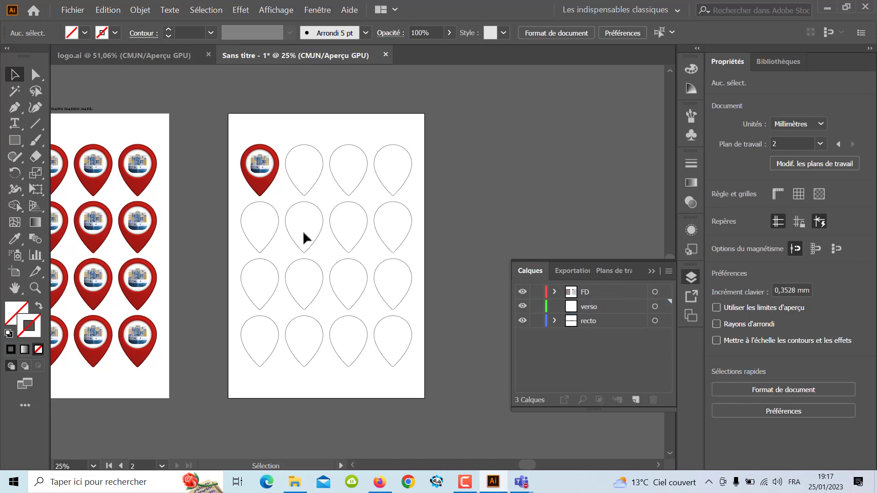
# Move artboard 2's top-left pin logo from the FD layer onto the verso layer
pyautogui.moveTo(426, 134); pyautogui.dragTo(293, 399)
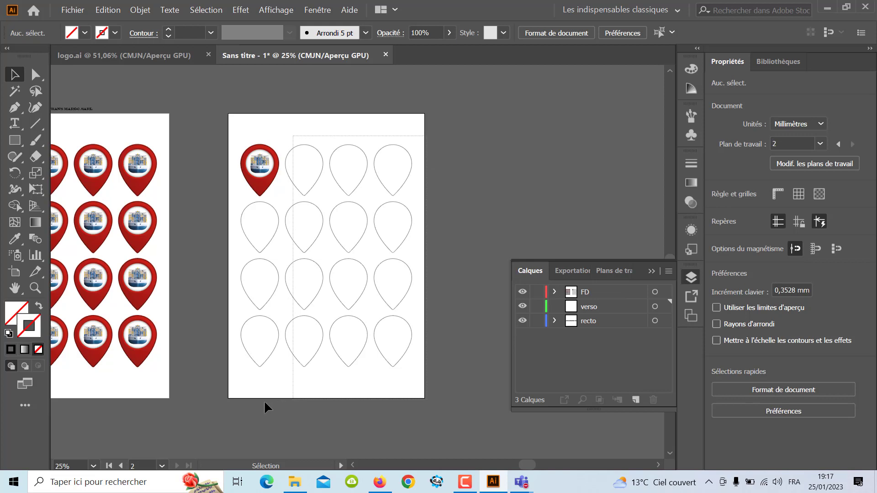
pyautogui.moveTo(264, 404); pyautogui.dragTo(271, 234)
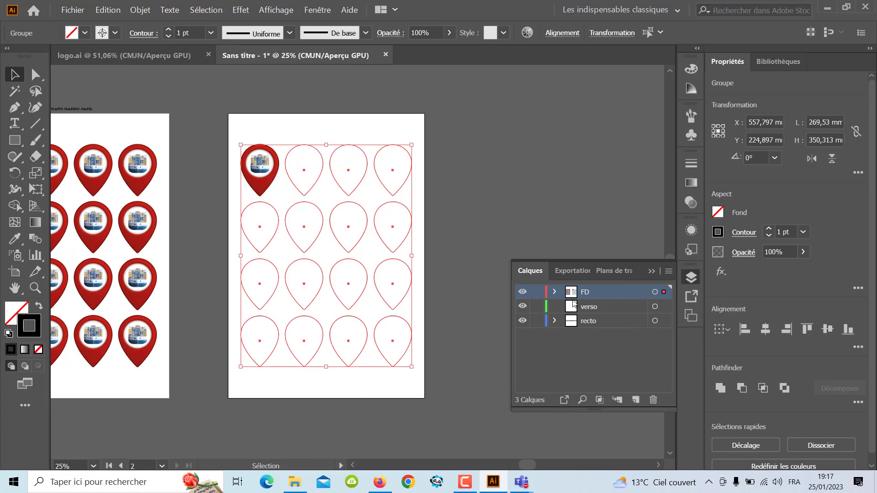
pyautogui.click(264, 172)
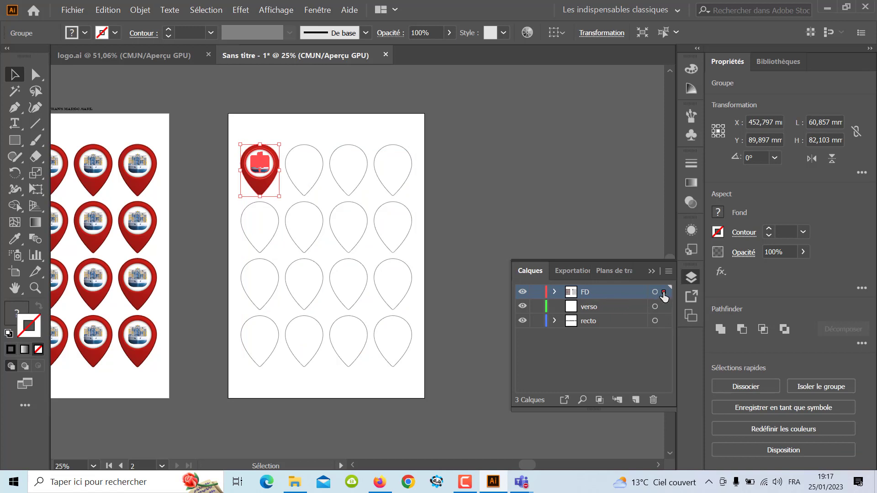
pyautogui.moveTo(664, 292); pyautogui.dragTo(665, 307)
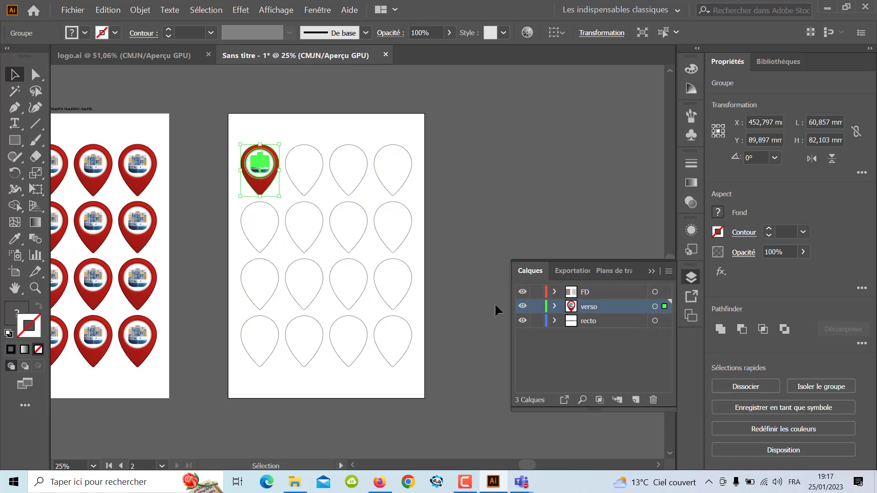
pyautogui.moveTo(270, 294); pyautogui.dragTo(364, 287)
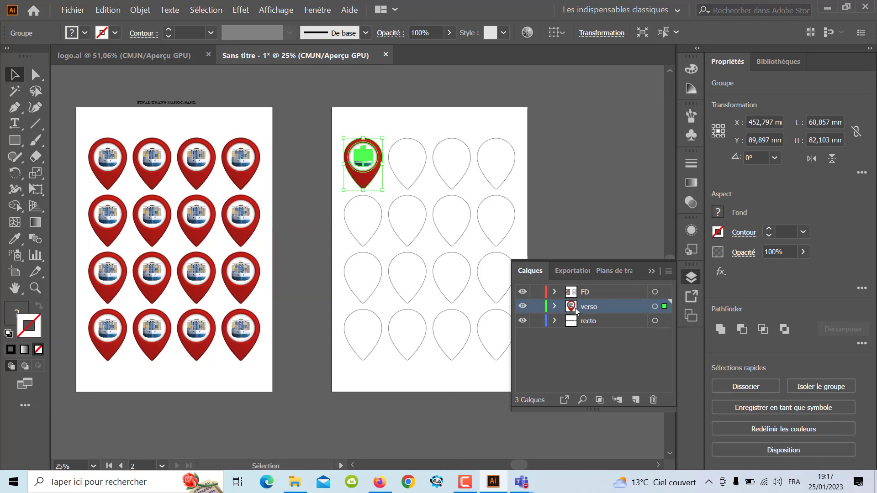
# Select the bottom two rows of pin logos on the first artboard
pyautogui.click(242, 352)
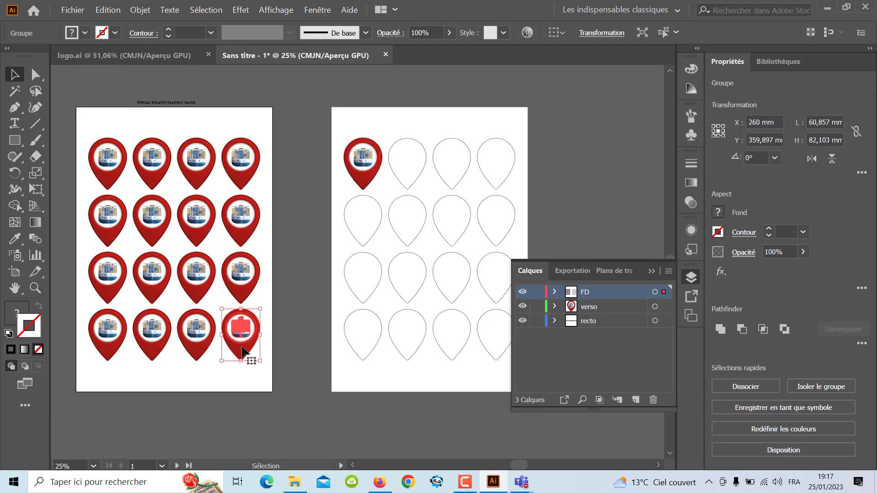
pyautogui.keyDown('shift'); pyautogui.click(197, 340); pyautogui.keyUp('shift')
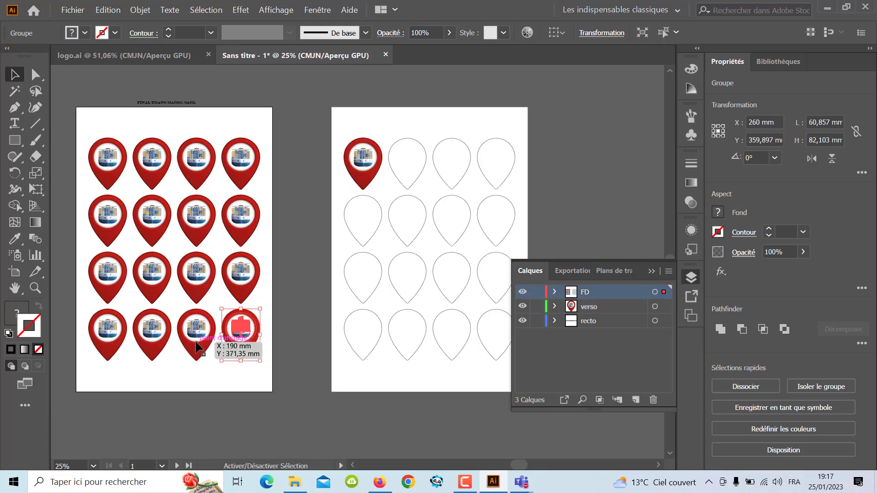
pyautogui.keyDown('shift'); pyautogui.click(153, 340); pyautogui.keyUp('shift')
pyautogui.keyDown('shift'); pyautogui.click(108, 342); pyautogui.keyUp('shift')
pyautogui.keyDown('shift'); pyautogui.click(108, 274); pyautogui.keyUp('shift')
pyautogui.keyDown('shift'); pyautogui.click(152, 274); pyautogui.keyUp('shift')
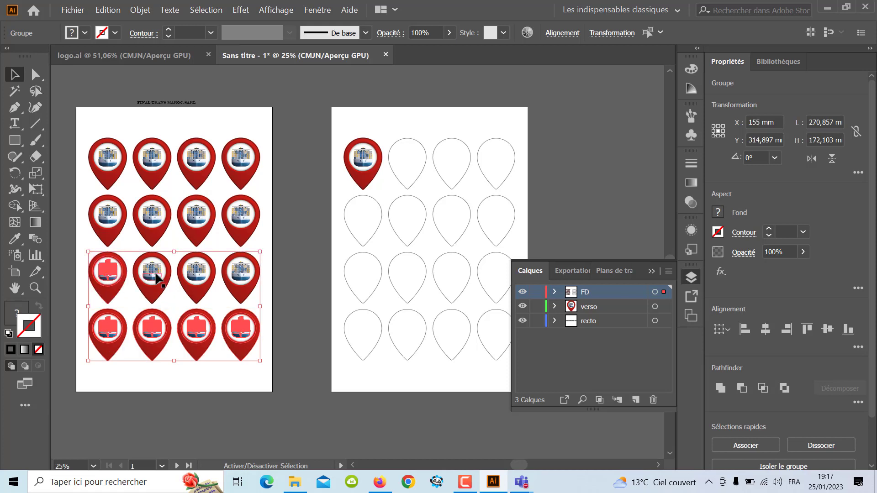
pyautogui.keyDown('shift'); pyautogui.click(195, 276); pyautogui.keyUp('shift')
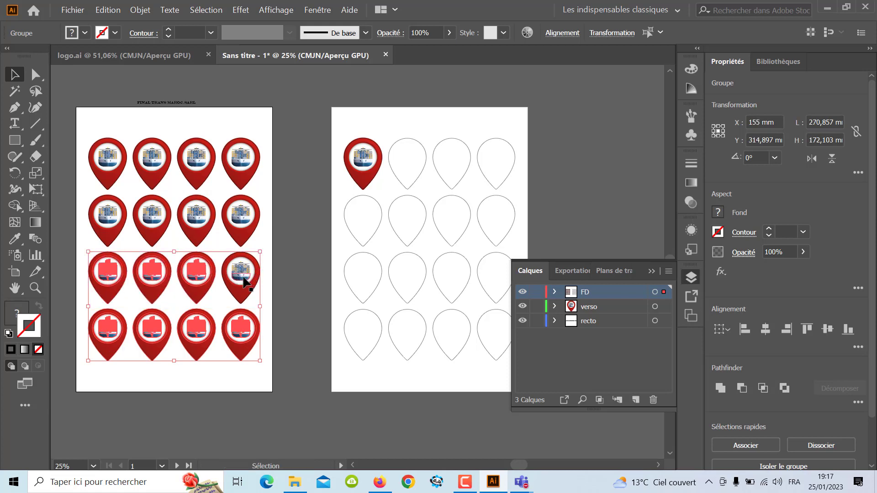
pyautogui.click(244, 281)
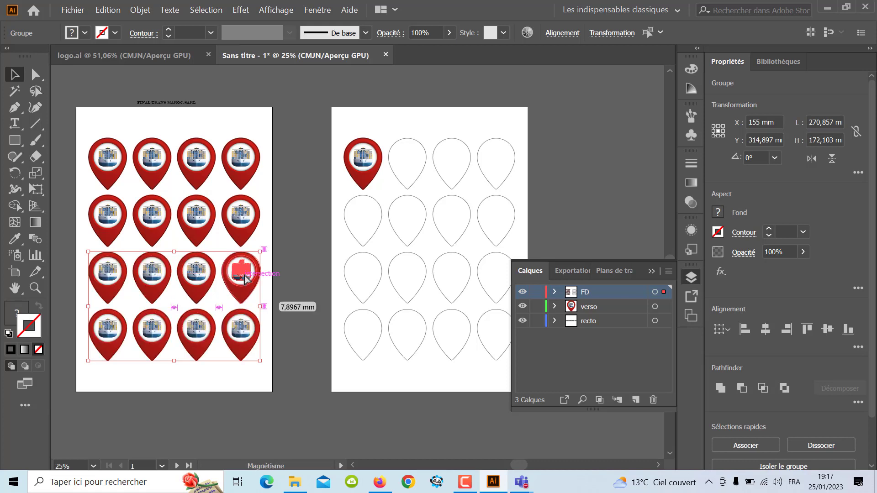
pyautogui.press('ctrl')
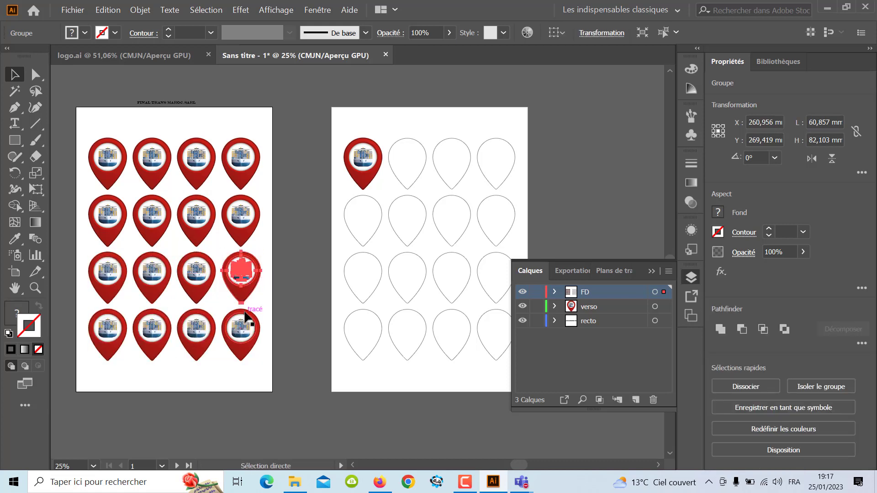
pyautogui.press('shift')
# Add the top two rows of pins and move the selection onto the recto layer
pyautogui.keyDown('shift'); pyautogui.click(243, 227); pyautogui.keyUp('shift')
pyautogui.keyDown('shift'); pyautogui.click(199, 221); pyautogui.keyUp('shift')
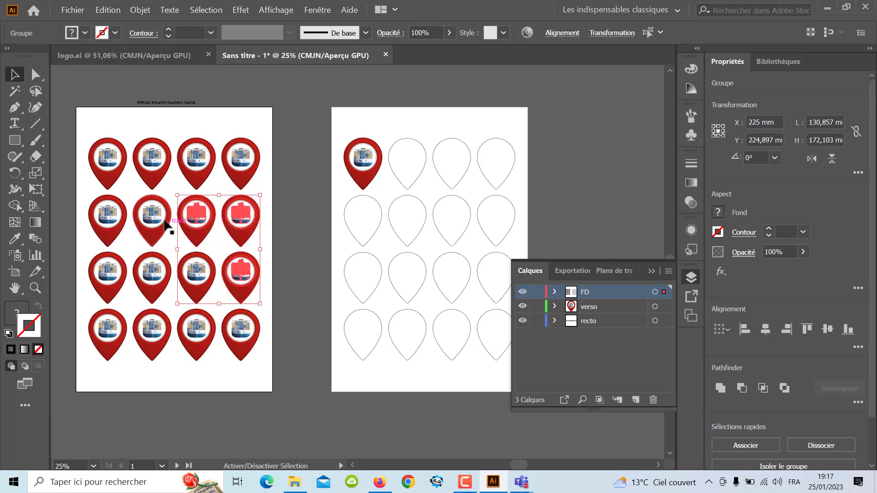
pyautogui.keyDown('shift'); pyautogui.click(139, 224); pyautogui.keyUp('shift')
pyautogui.keyDown('shift'); pyautogui.click(108, 219); pyautogui.keyUp('shift')
pyautogui.keyDown('shift'); pyautogui.click(109, 164); pyautogui.keyUp('shift')
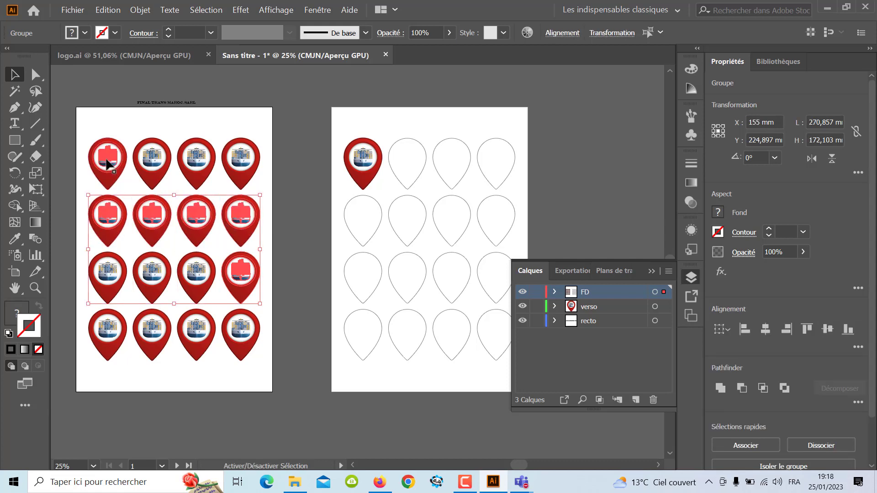
pyautogui.keyDown('shift'); pyautogui.click(155, 163); pyautogui.keyUp('shift')
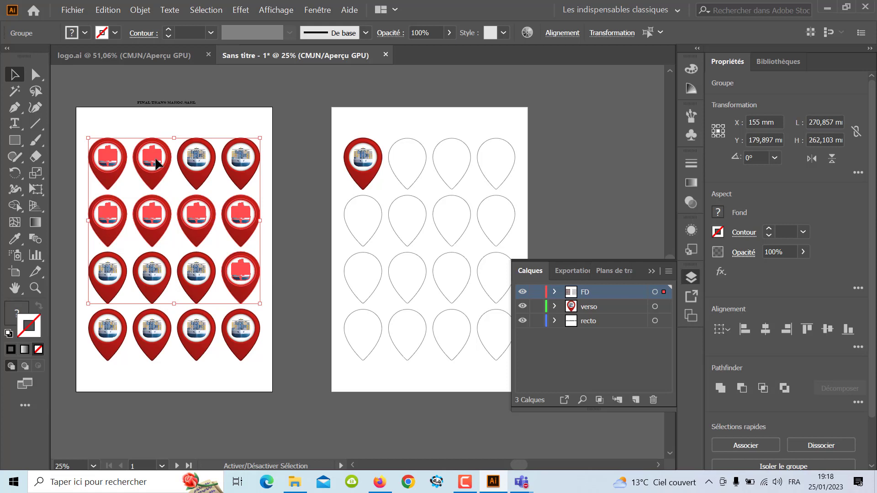
pyautogui.keyDown('shift'); pyautogui.click(194, 164); pyautogui.keyUp('shift')
pyautogui.keyDown('shift'); pyautogui.click(239, 164); pyautogui.keyUp('shift')
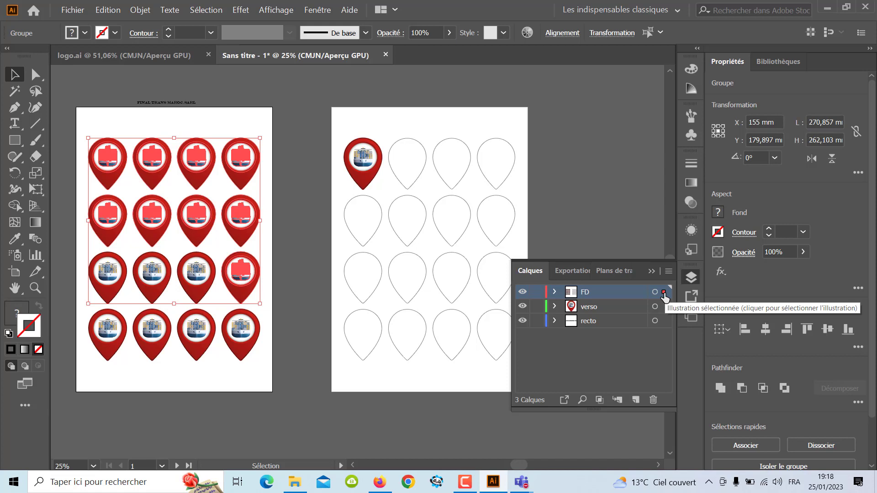
pyautogui.moveTo(663, 292); pyautogui.dragTo(663, 321)
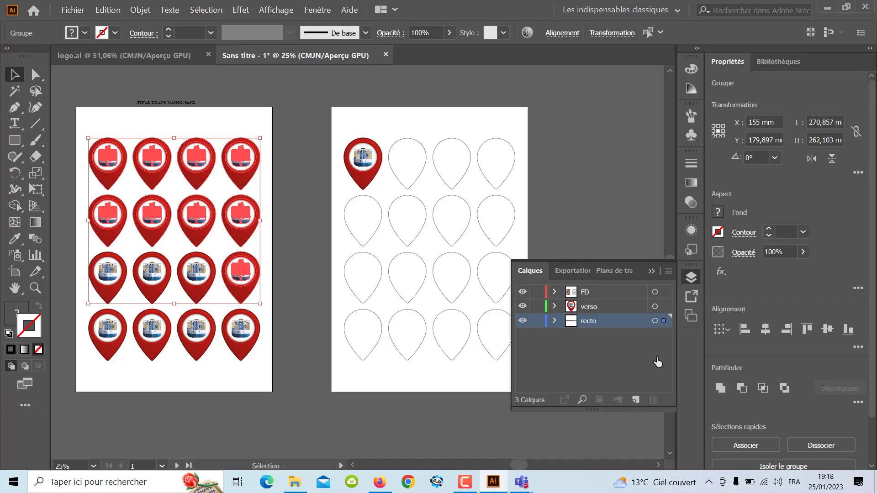
# Hide recto, move the remaining FD pins onto recto, and delete the stray leftover pin
pyautogui.click(522, 321)
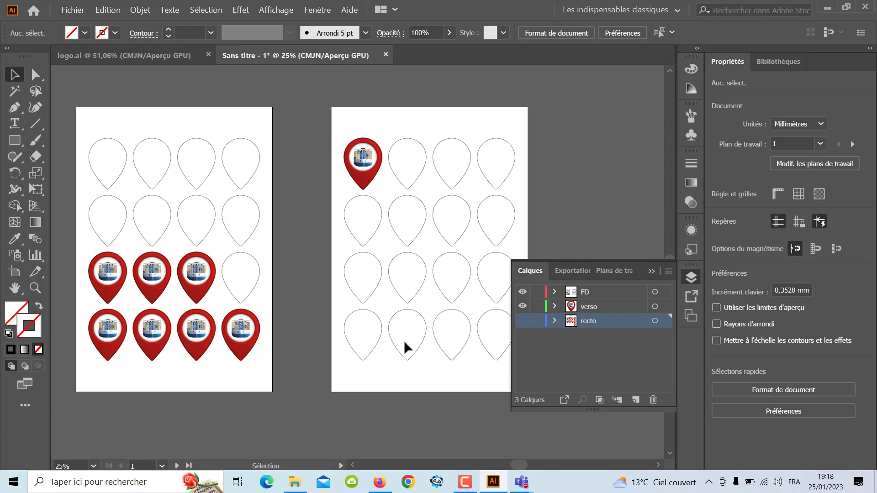
pyautogui.click(236, 336)
pyautogui.keyDown('shift'); pyautogui.click(192, 337); pyautogui.keyUp('shift')
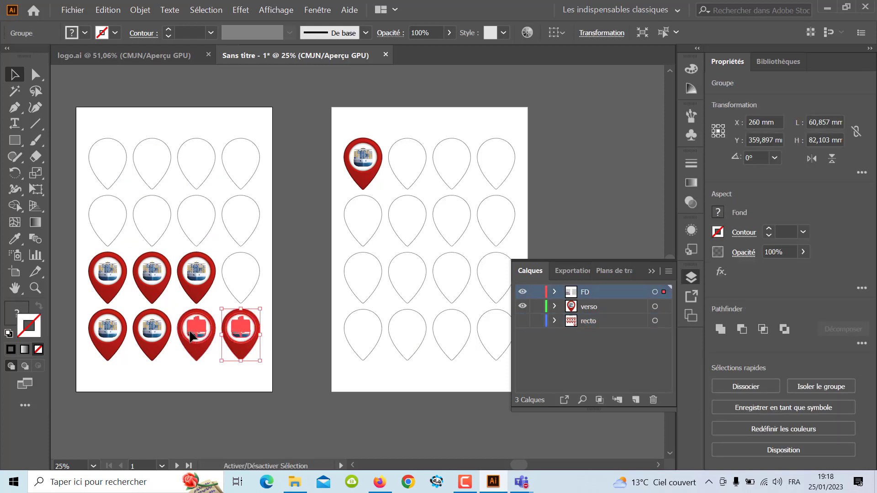
pyautogui.keyDown('shift'); pyautogui.click(196, 278); pyautogui.keyUp('shift')
pyautogui.keyDown('shift'); pyautogui.click(153, 281); pyautogui.keyUp('shift')
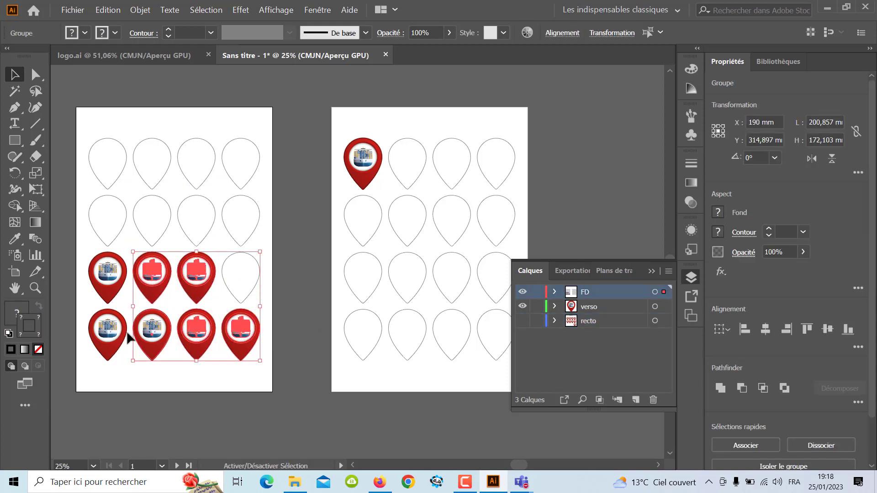
pyautogui.keyDown('shift'); pyautogui.click(112, 333); pyautogui.keyUp('shift')
pyautogui.keyDown('shift'); pyautogui.click(112, 280); pyautogui.keyUp('shift')
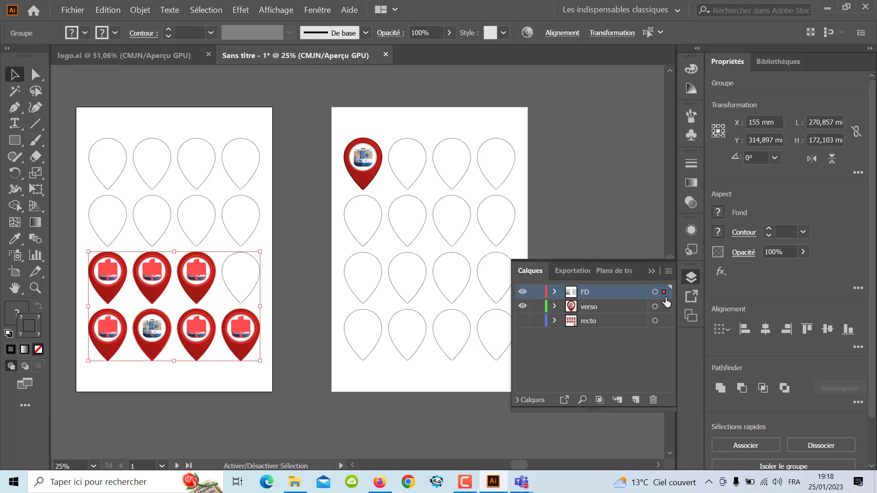
pyautogui.moveTo(663, 293); pyautogui.dragTo(663, 320)
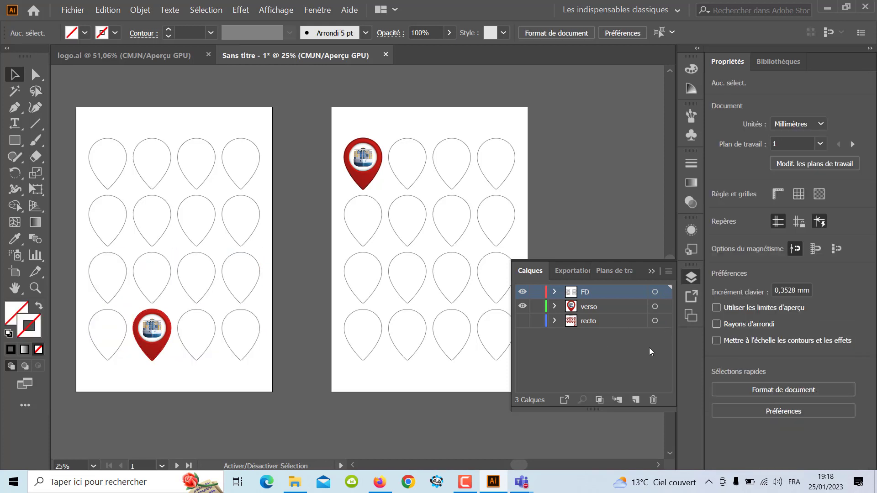
pyautogui.click(522, 320)
pyautogui.click(155, 332)
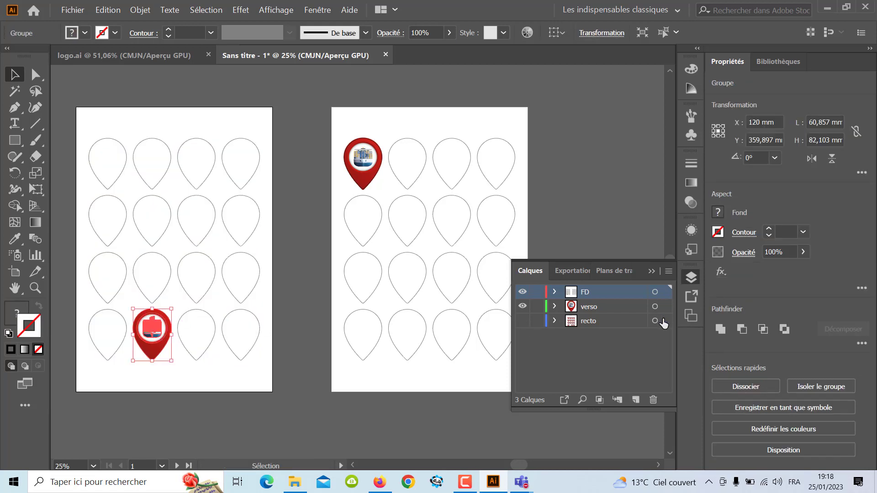
pyautogui.press('Delete')
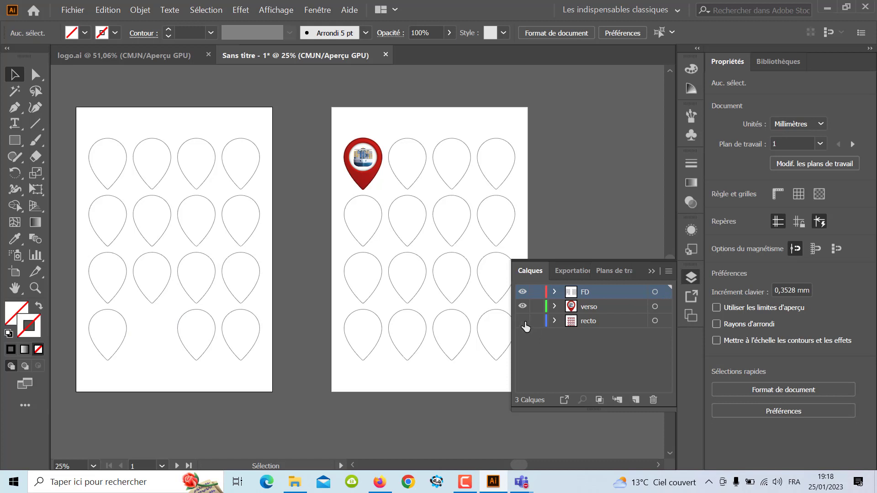
# Hide the FD and verso layers and show recto, leaving sixteen red pins on artboard 1
pyautogui.click(522, 321)
pyautogui.click(522, 321)
pyautogui.click(522, 306)
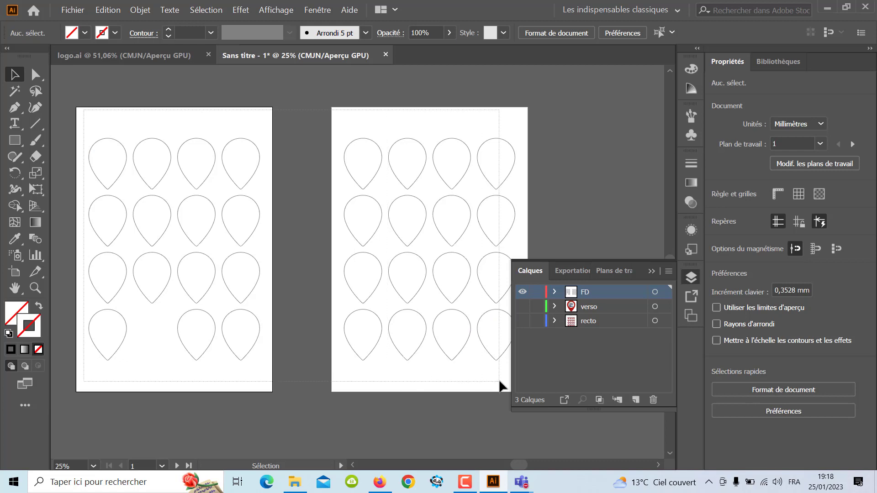
pyautogui.moveTo(84, 111); pyautogui.dragTo(503, 386)
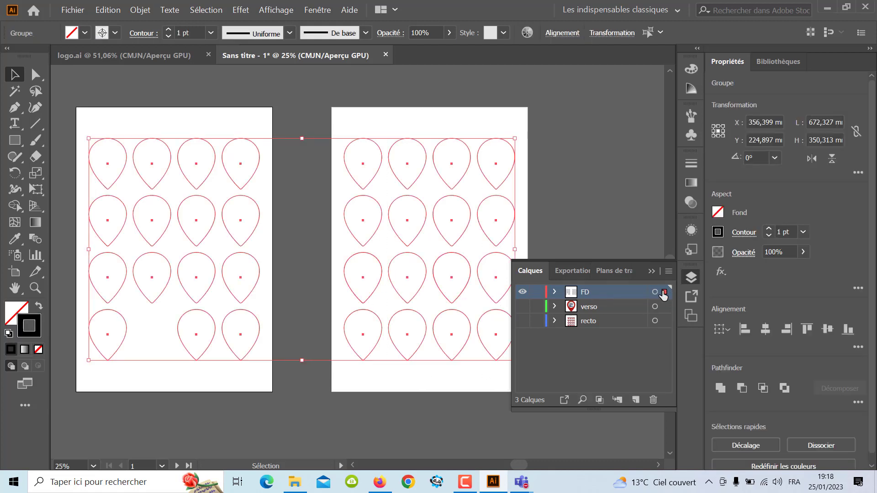
pyautogui.click(522, 291)
pyautogui.click(523, 309)
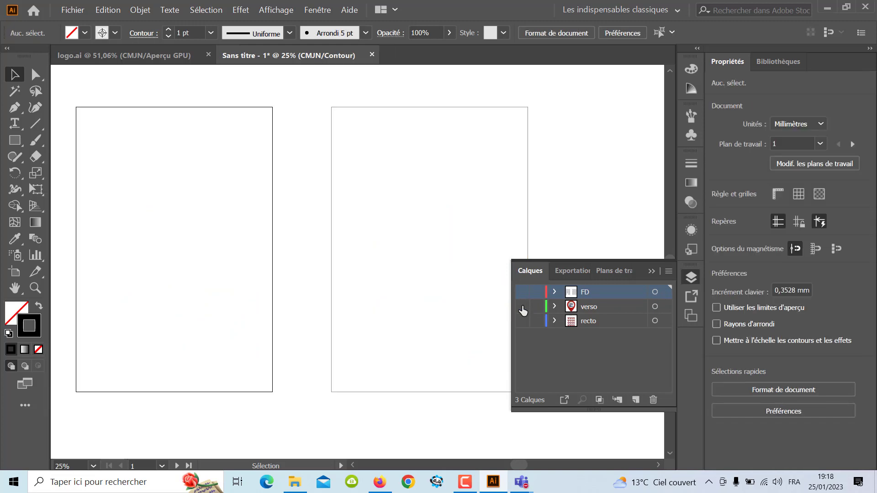
pyautogui.click(522, 321)
# Show the verso and FD layers again and select the cut outline beside the bottom-row gap
pyautogui.hotkey('ctrl', 'y')
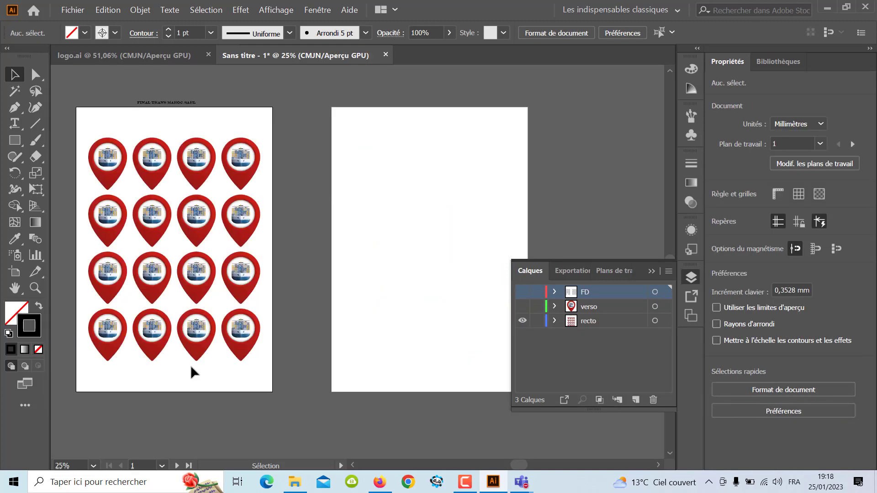
pyautogui.scroll(1, 192, 363)
pyautogui.scroll(1, 192, 363)
pyautogui.scroll(1, 192, 363)
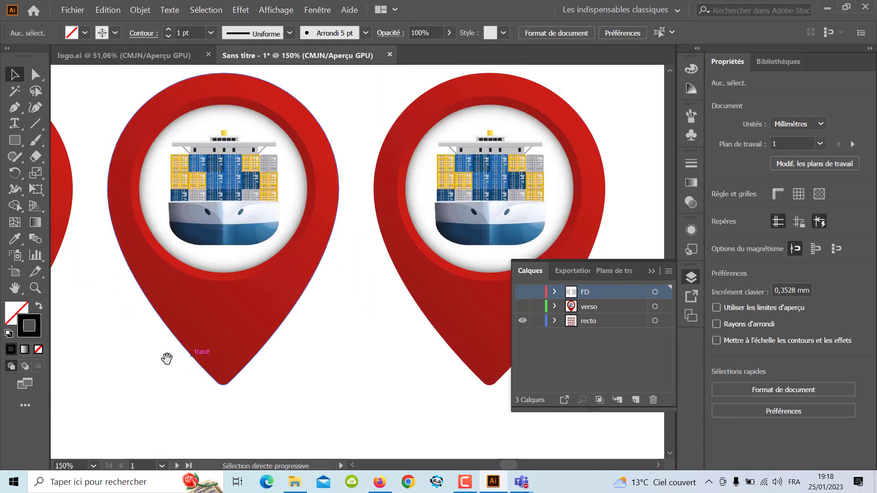
pyautogui.hscroll(2, 356, 361)
pyautogui.hscroll(-2, 356, 361)
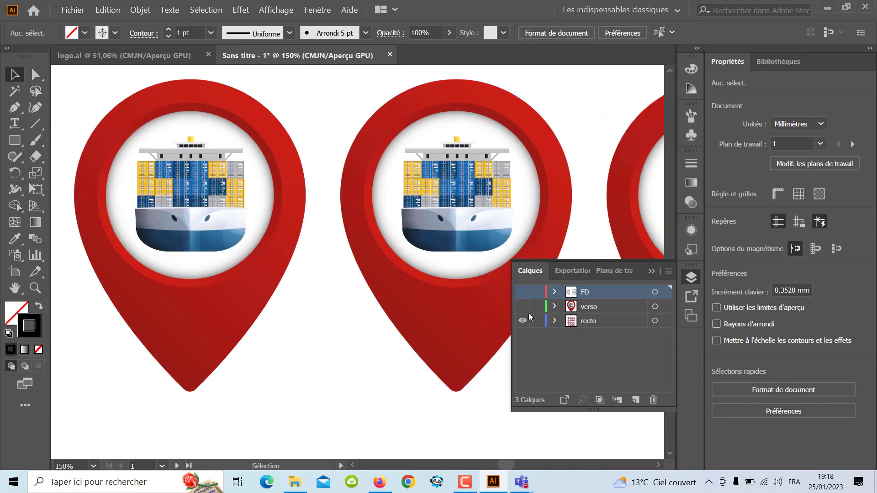
pyautogui.click(522, 306)
pyautogui.click(523, 292)
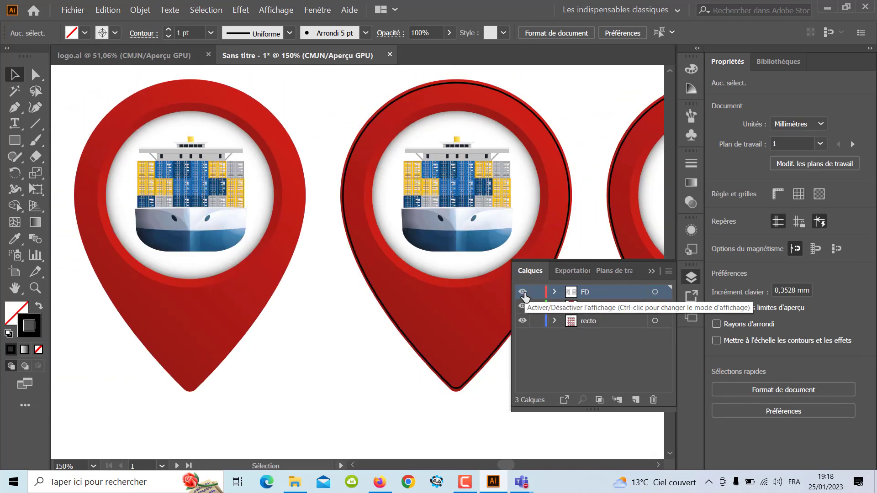
pyautogui.scroll(-1, 472, 330)
pyautogui.moveTo(468, 333); pyautogui.dragTo(378, 352)
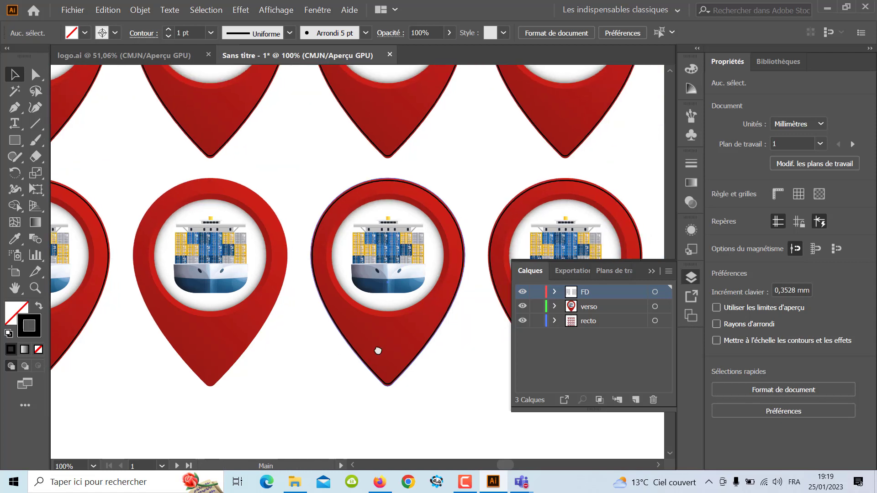
pyautogui.click(380, 379)
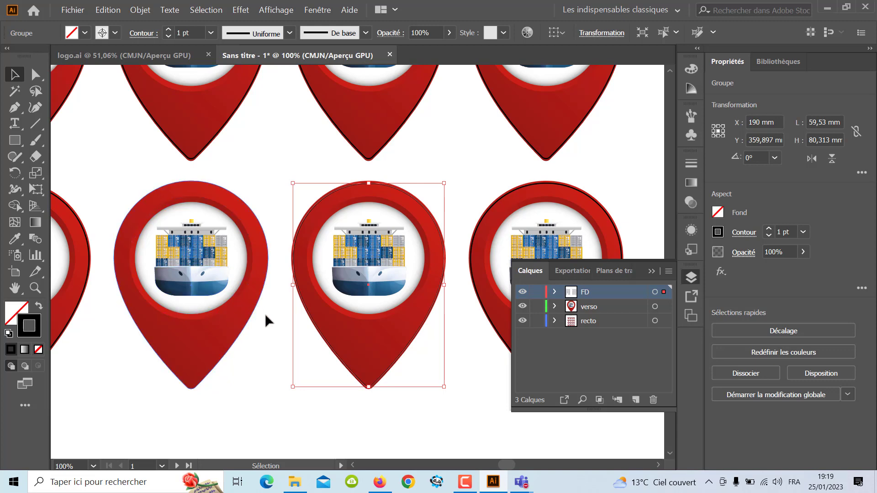
# Copy the cut outline -70 mm horizontally and 0 mm vertically, to X 120 mm
pyautogui.press('Return')
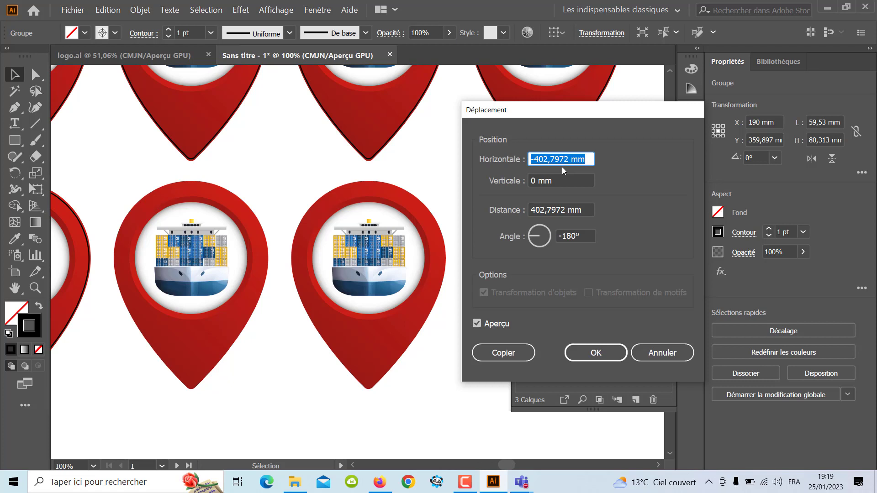
pyautogui.write('-70')
pyautogui.click(481, 325)
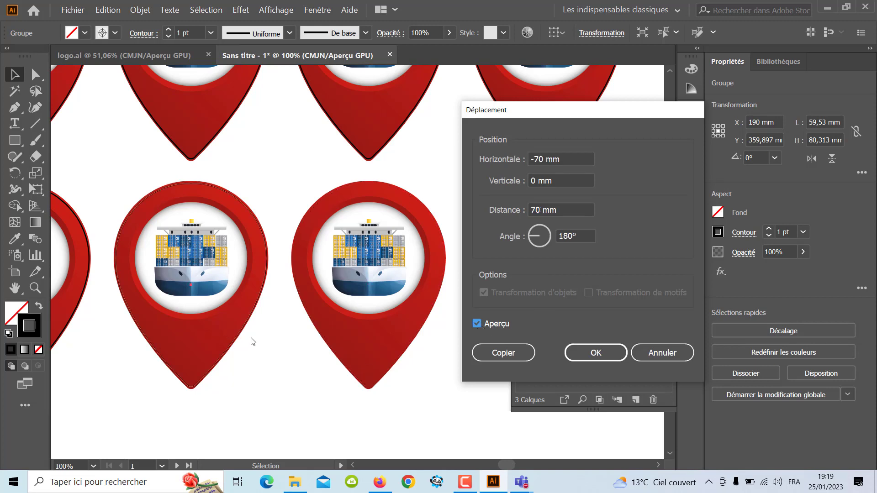
pyautogui.click(500, 354)
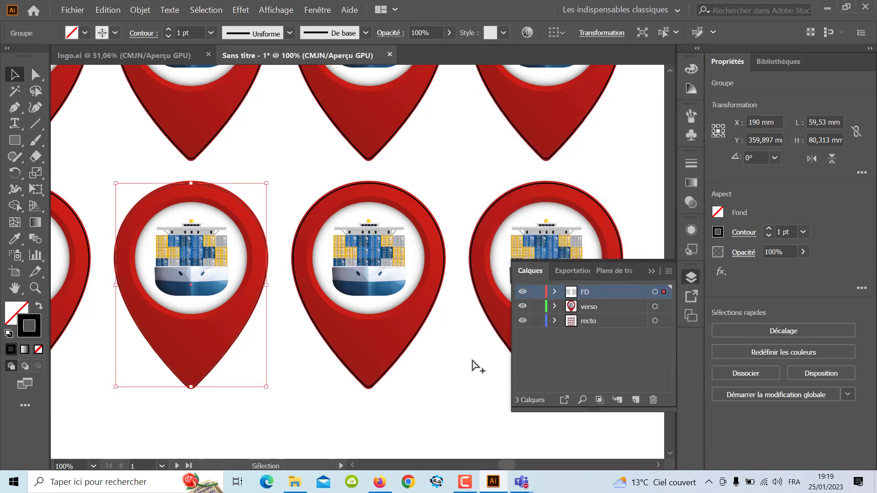
pyautogui.hotkey('ctrl', 'z')
pyautogui.hotkey('ctrl', '-')
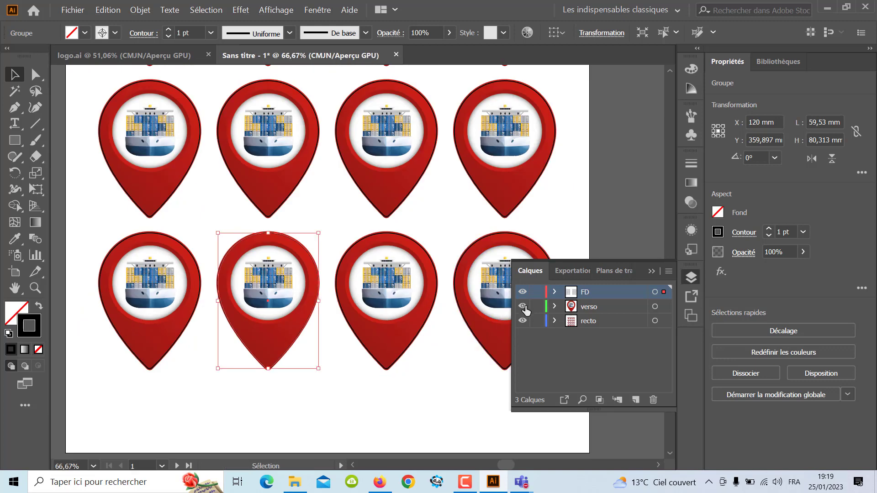
# Hide the FD and recto layers so only the verso pin shows, and centre it in view
pyautogui.click(523, 306)
pyautogui.scroll(-1, 454, 345)
pyautogui.scroll(-1, 429, 360)
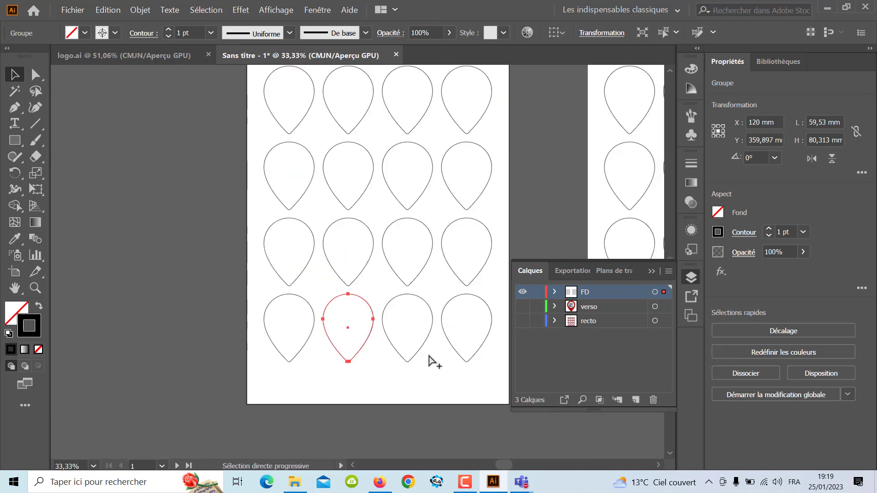
pyautogui.scroll(-1, 430, 361)
pyautogui.moveTo(412, 364); pyautogui.dragTo(166, 365)
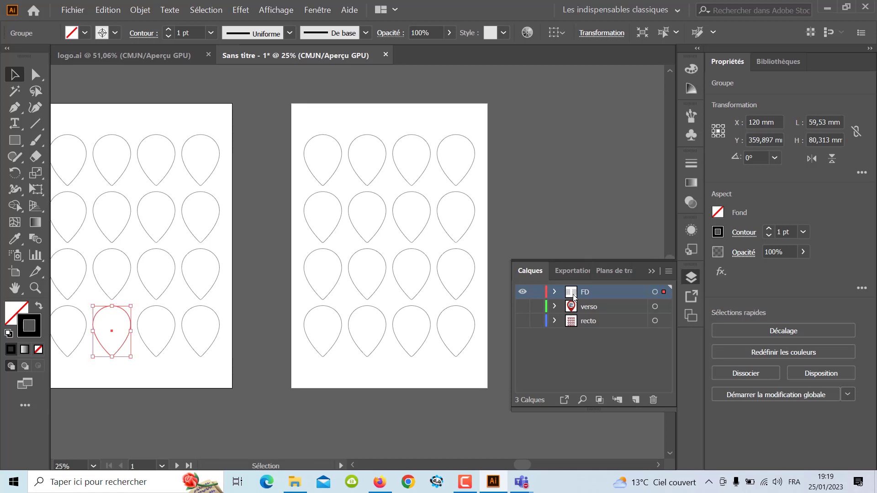
pyautogui.click(522, 292)
pyautogui.hotkey('ctrl', 'y')
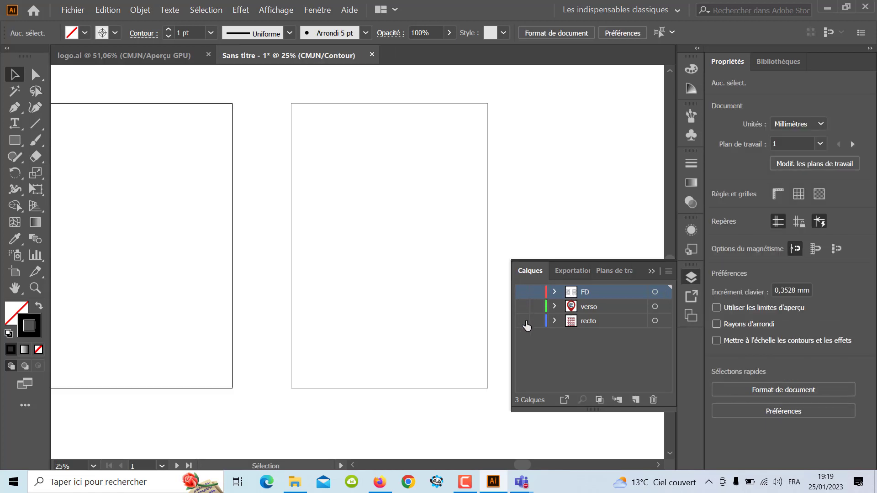
pyautogui.hotkey('ctrl', 'y')
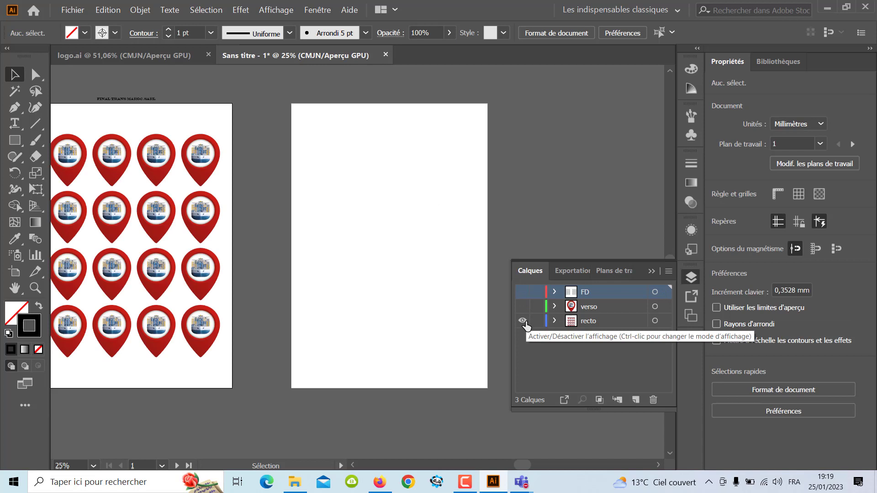
pyautogui.click(522, 321)
pyautogui.hotkey('ctrl', 'y')
pyautogui.hotkey('ctrl', 'y')
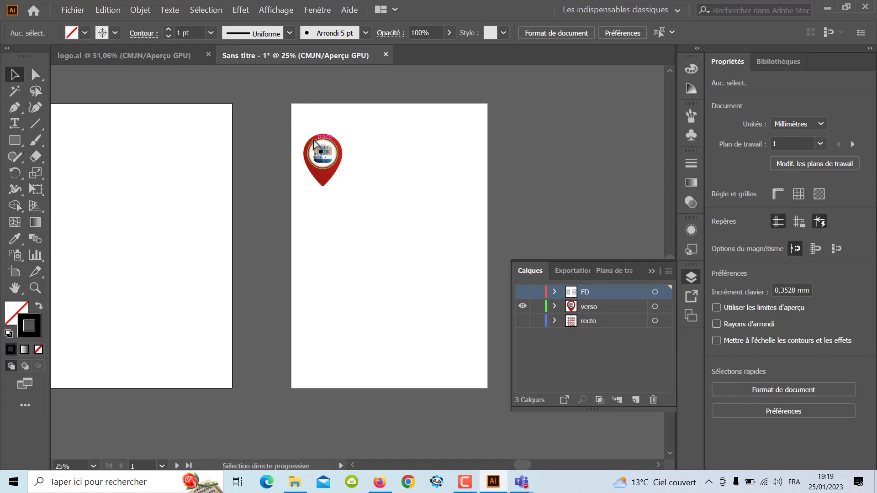
pyautogui.scroll(3, 320, 151)
pyautogui.scroll(1, 333, 164)
pyautogui.moveTo(348, 191); pyautogui.dragTo(303, 201)
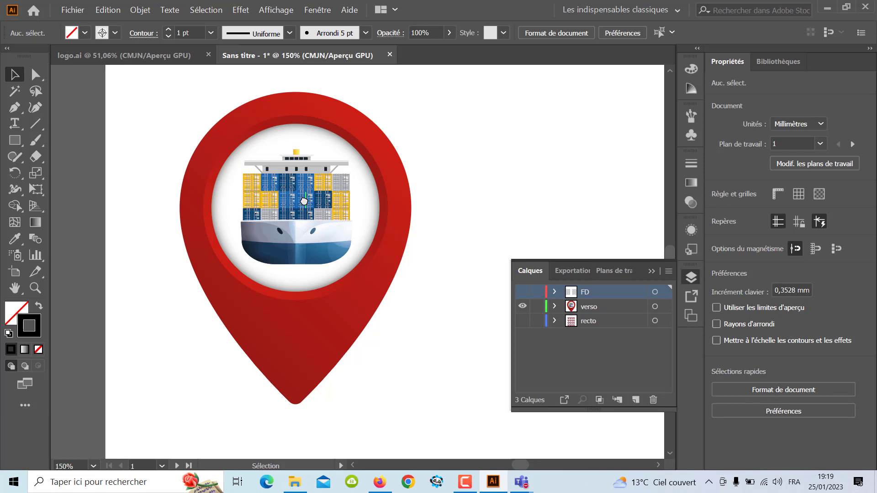
# Isolate the verso pin group and delete its container ship illustration
pyautogui.click(303, 201)
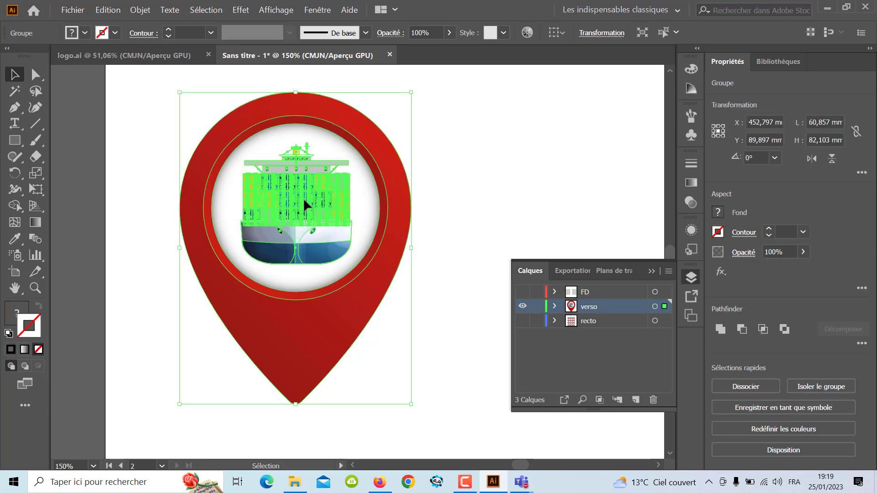
pyautogui.rightClick(304, 200)
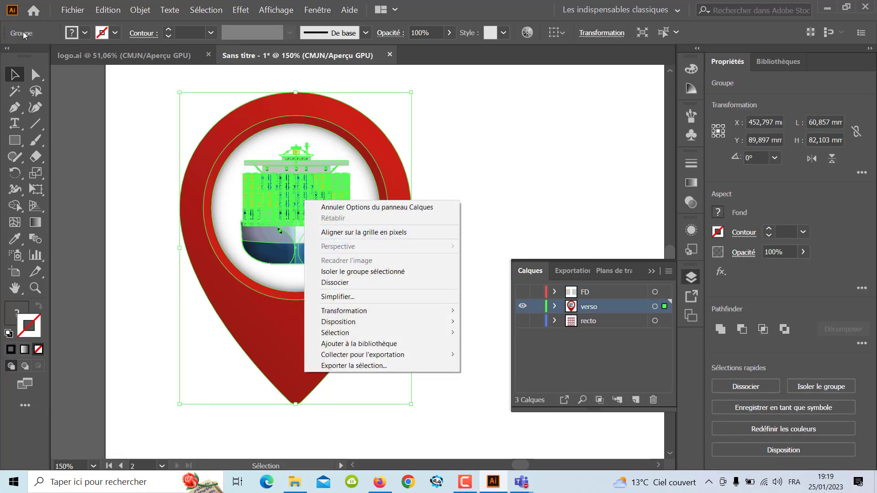
pyautogui.click(493, 121)
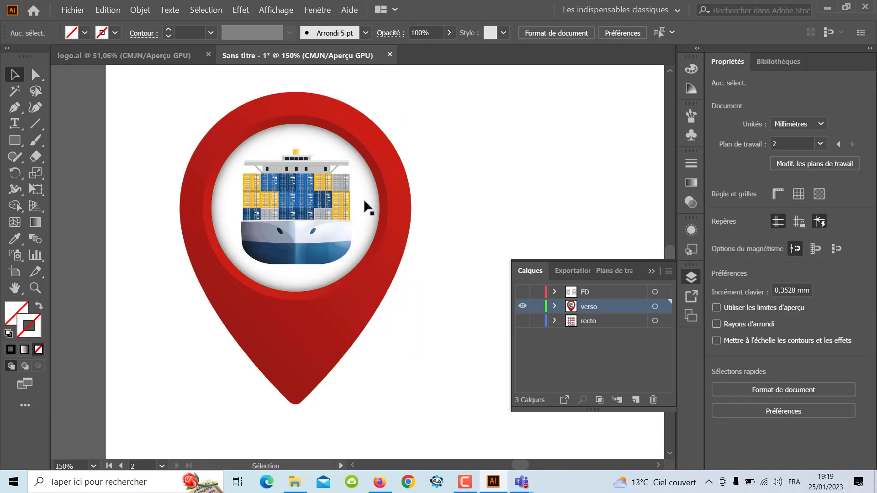
pyautogui.doubleClick(315, 225)
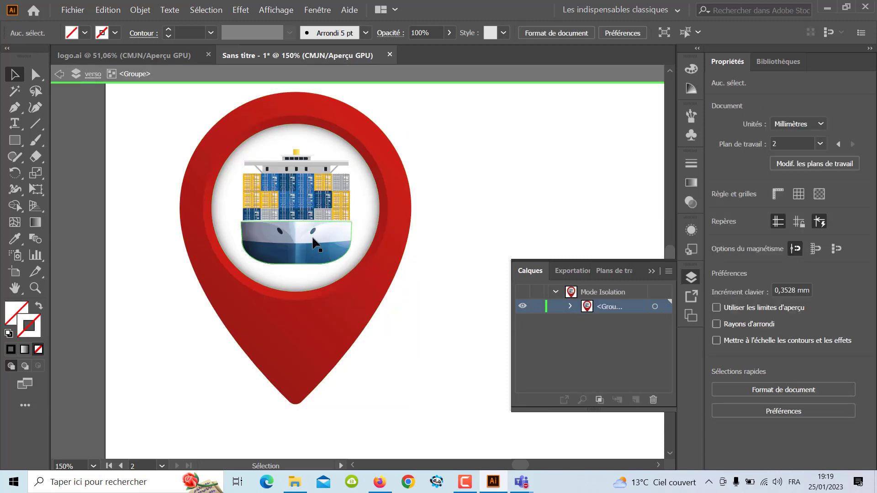
pyautogui.click(312, 238)
pyautogui.press('Delete')
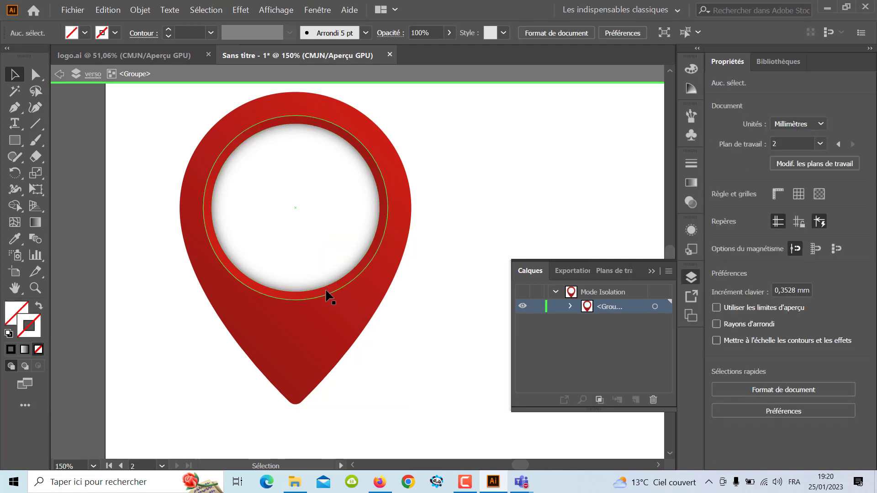
pyautogui.click(326, 291)
pyautogui.press('Delete')
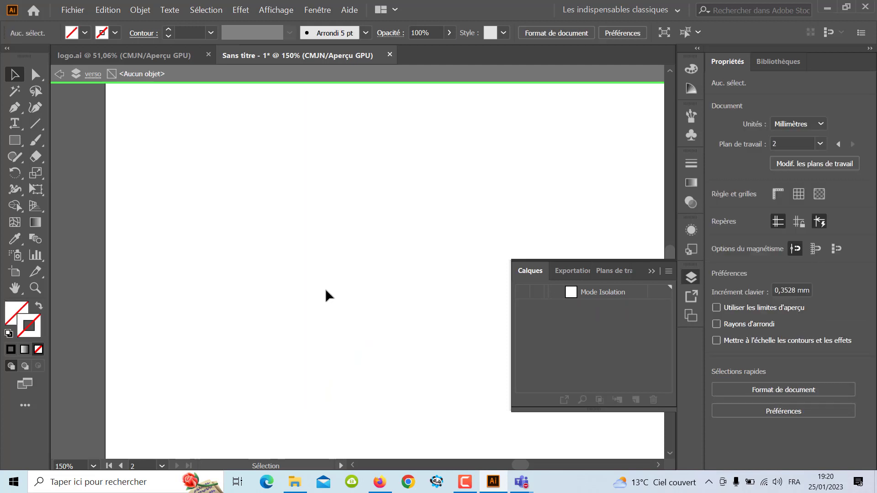
pyautogui.hotkey('ctrl', 'z')
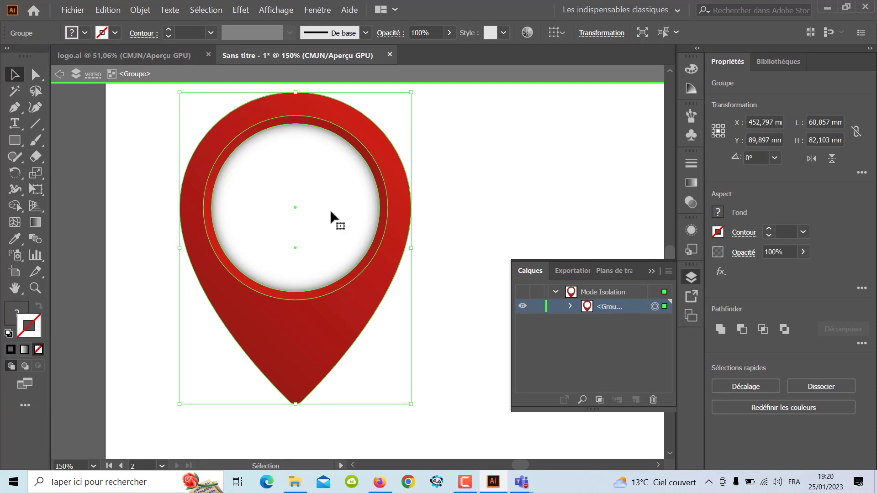
# Ungroup the pin and delete its white inner circle and ring
pyautogui.rightClick(323, 215)
pyautogui.click(352, 306)
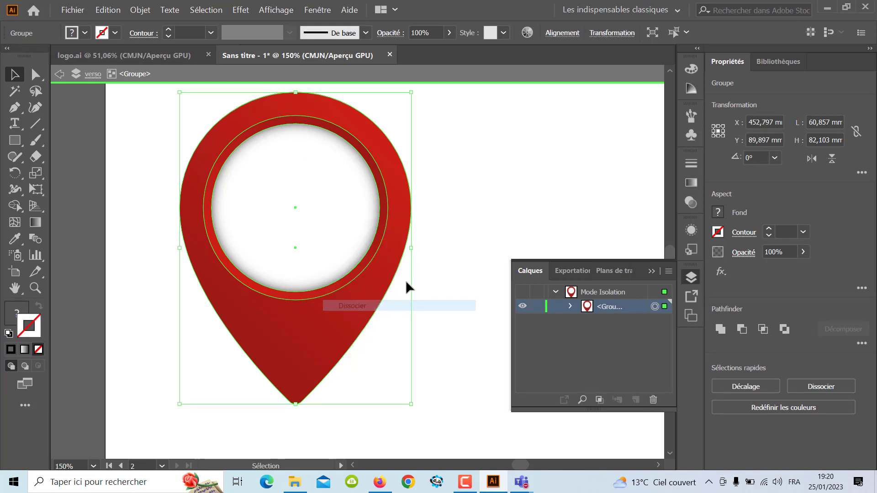
pyautogui.click(434, 263)
pyautogui.click(330, 239)
pyautogui.press('Delete')
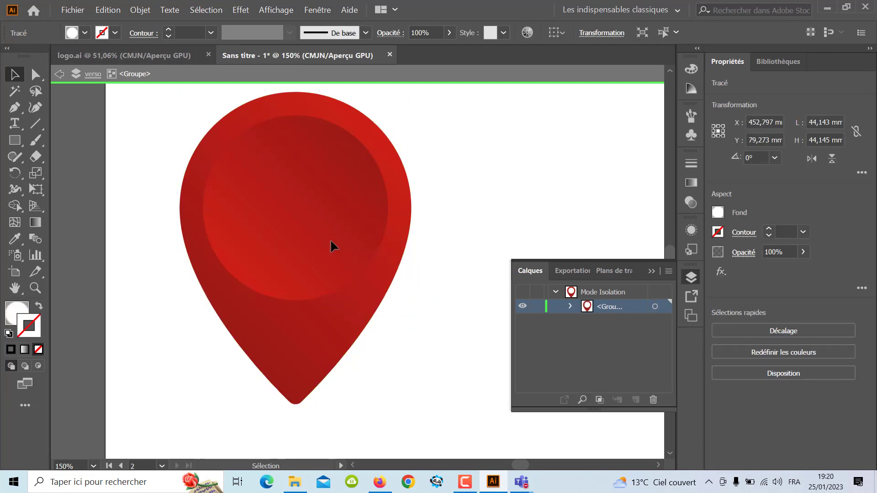
pyautogui.click(332, 271)
pyautogui.press('Delete')
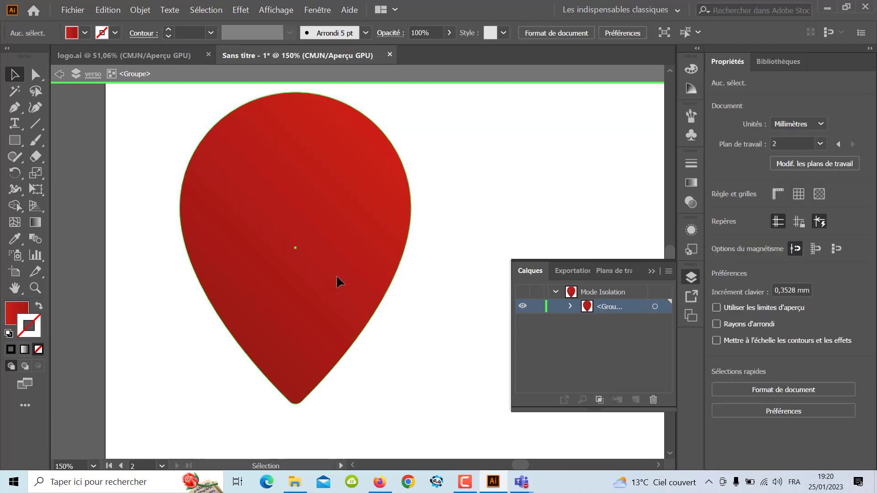
# Reset the verso teardrop to the default white fill with a 1 pt black stroke
pyautogui.click(336, 275)
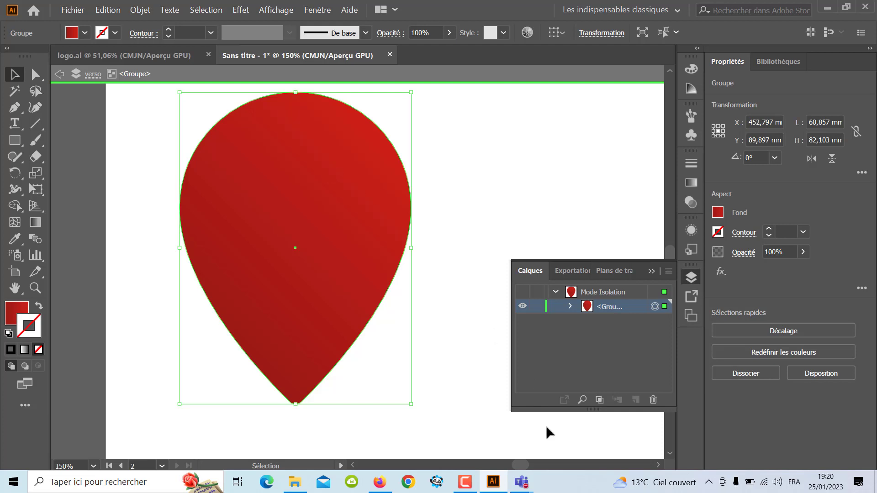
pyautogui.click(465, 482)
pyautogui.click(479, 254)
pyautogui.hotkey('ctrl', '-')
pyautogui.hotkey('ctrl', '-')
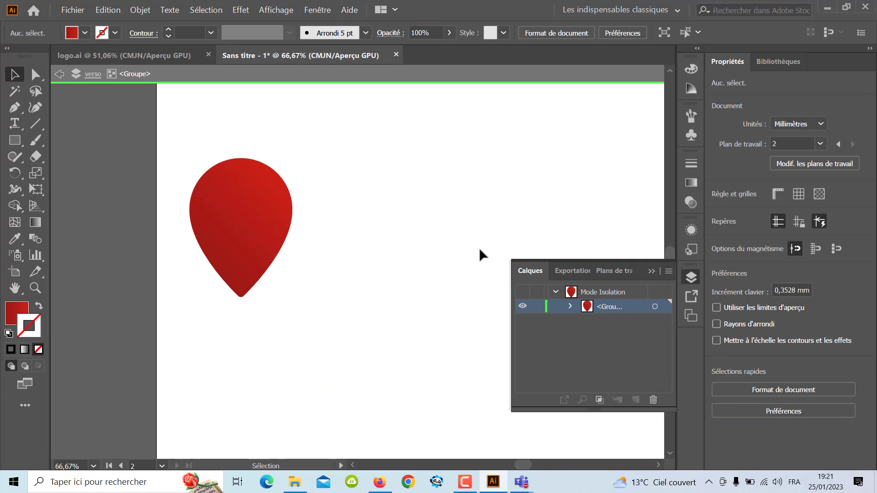
pyautogui.click(232, 225)
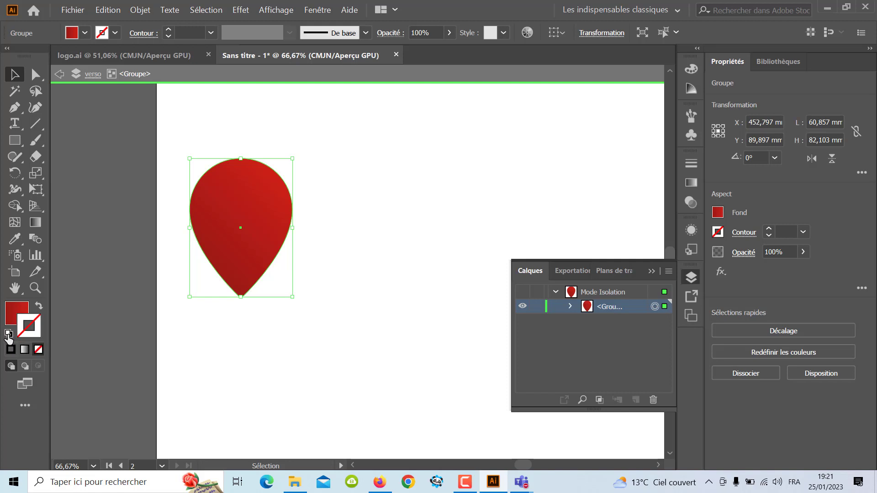
pyautogui.click(8, 334)
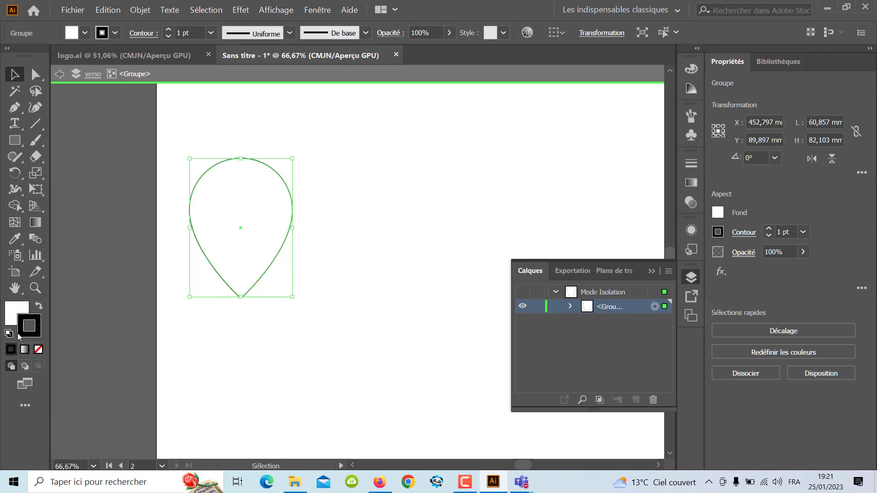
pyautogui.click(38, 350)
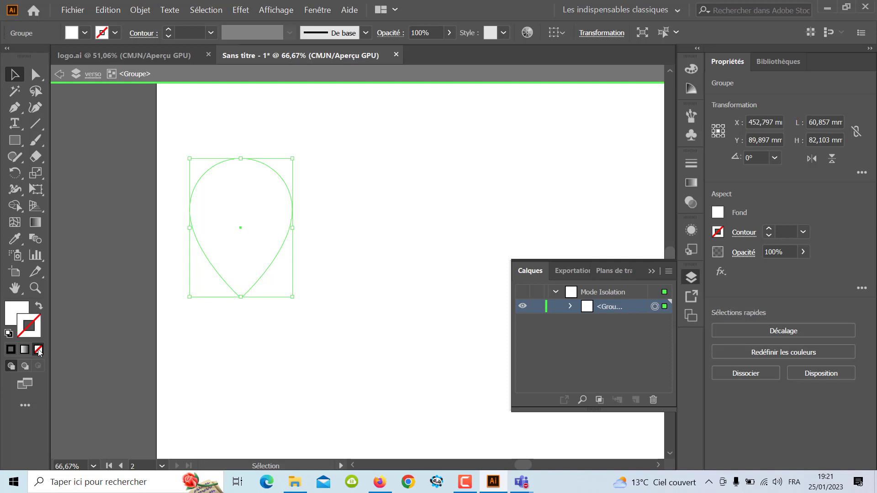
pyautogui.click(8, 334)
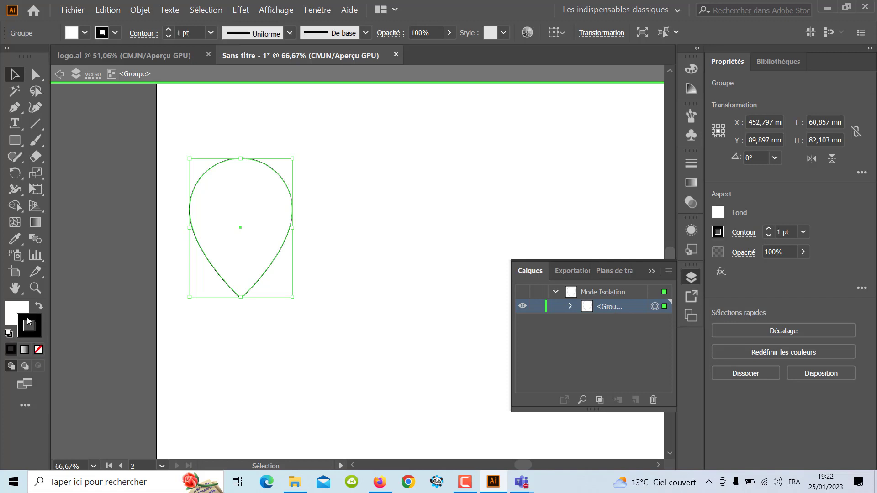
pyautogui.click(231, 339)
pyautogui.scroll(-3, 231, 339)
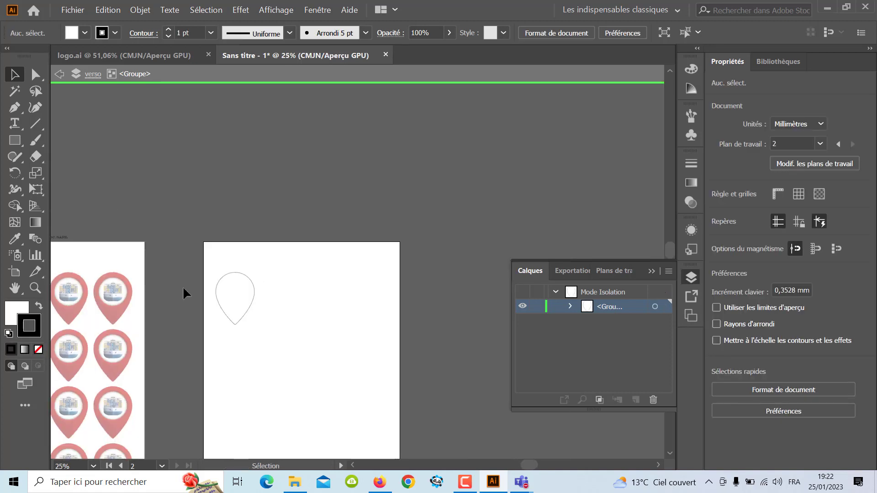
# Exit isolation mode, check the recto company name text, and select the verso teardrop
pyautogui.moveTo(183, 292); pyautogui.dragTo(277, 313)
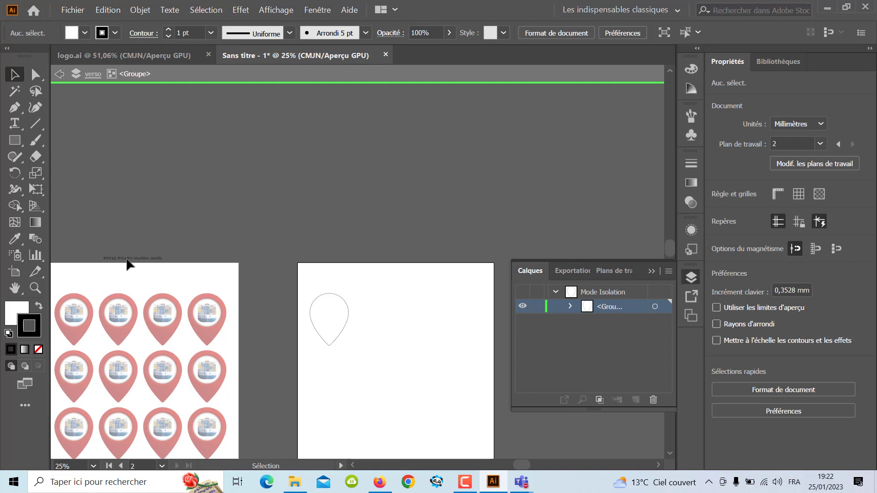
pyautogui.doubleClick(126, 264)
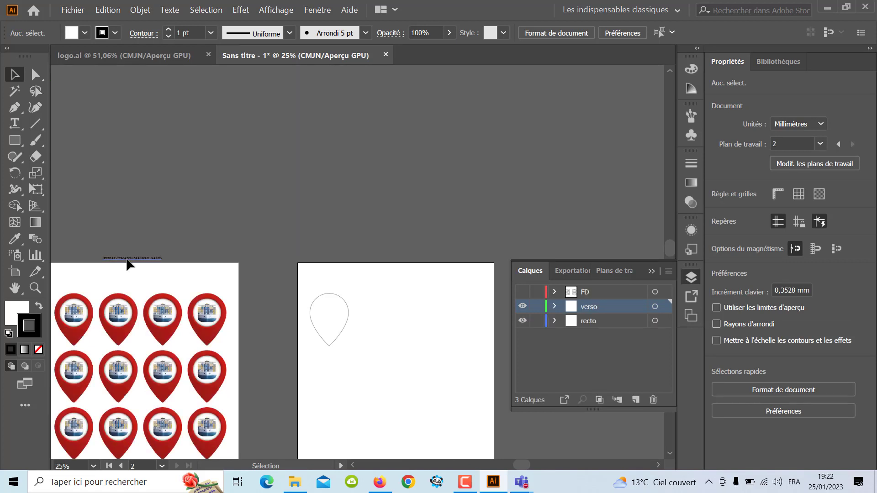
pyautogui.click(127, 259)
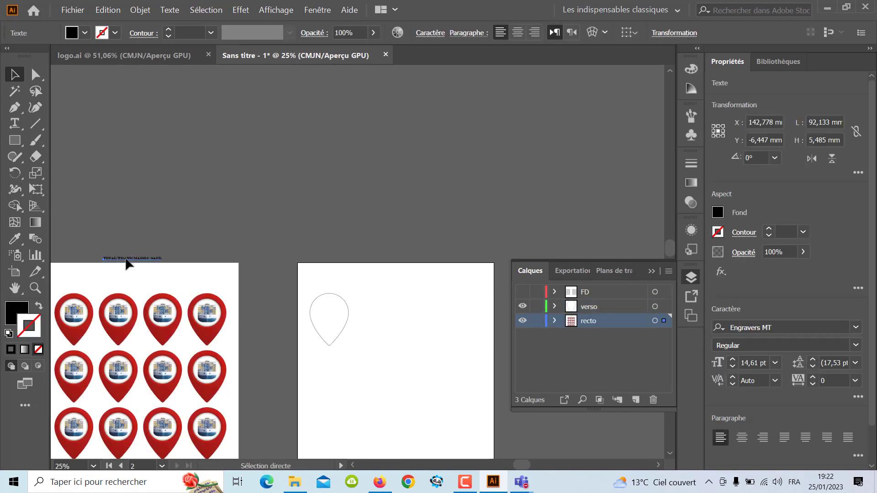
pyautogui.click(243, 257)
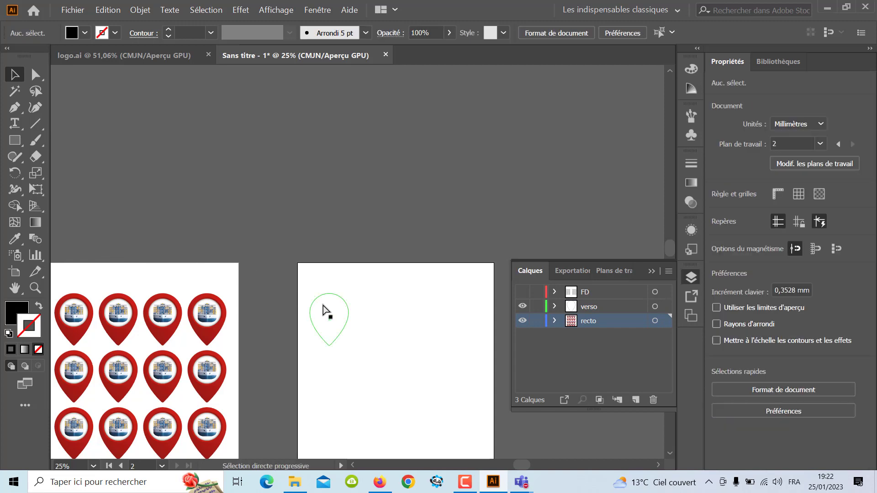
pyautogui.scroll(3, 323, 309)
pyautogui.click(341, 322)
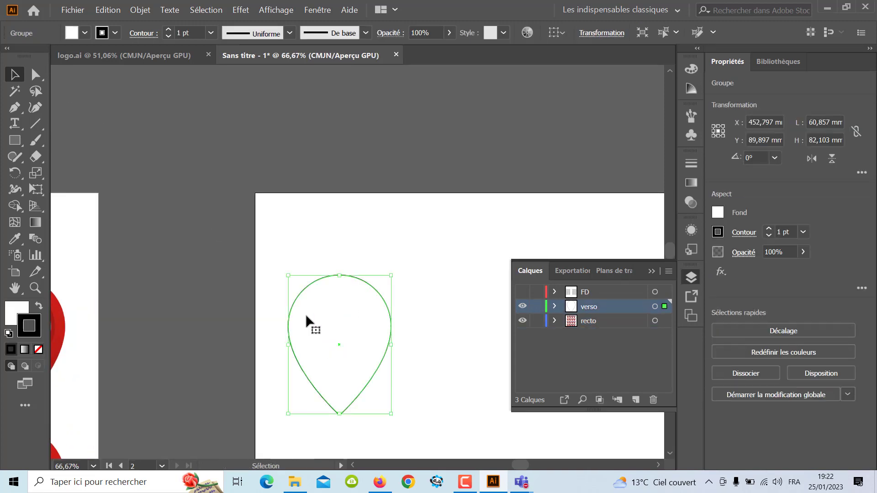
# Isolate the verso pin outline group and paste the company name FINAL TRANS MAROC.SARL into it
pyautogui.doubleClick(312, 322)
pyautogui.moveTo(290, 321)
pyautogui.mouseDown()
pyautogui.moveTo(233, 257)
pyautogui.moveTo(251, 219)
pyautogui.mouseUp()
pyautogui.hotkey('ctrl', 'v')
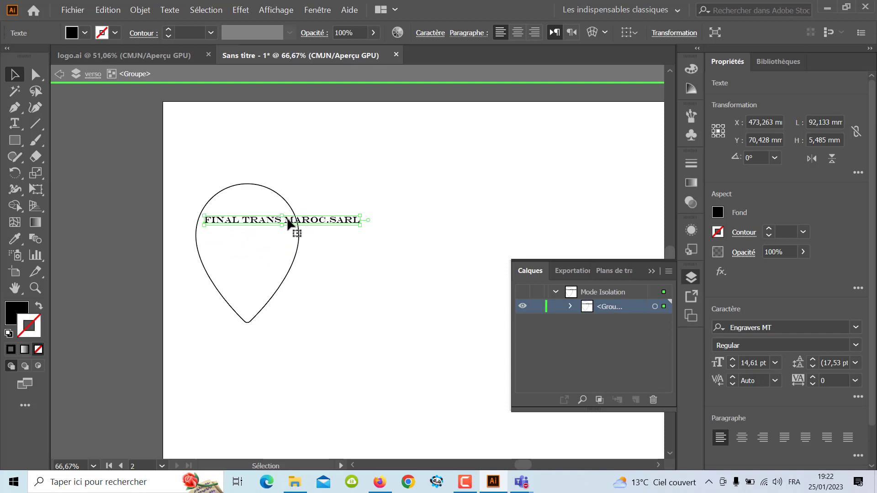
# Break the company name onto two lines before MAROC and move it down inside the pin
pyautogui.press('t')
pyautogui.click(287, 222)
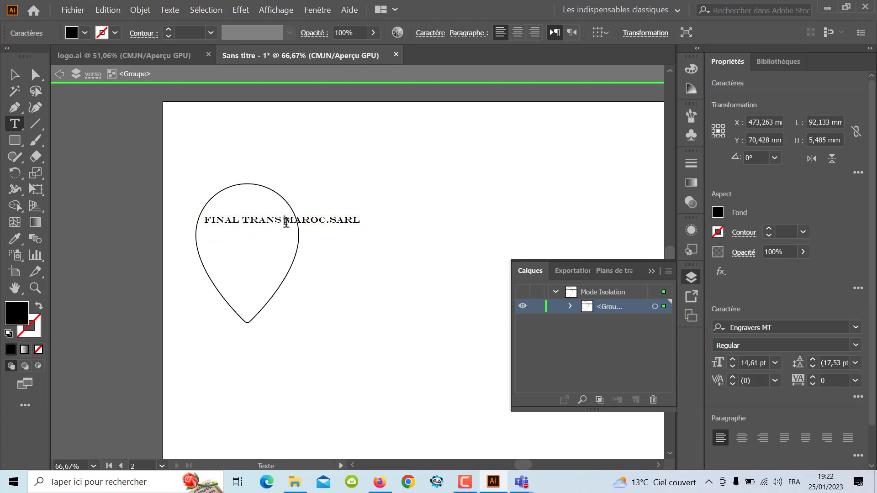
pyautogui.press('Return')
pyautogui.press('Escape')
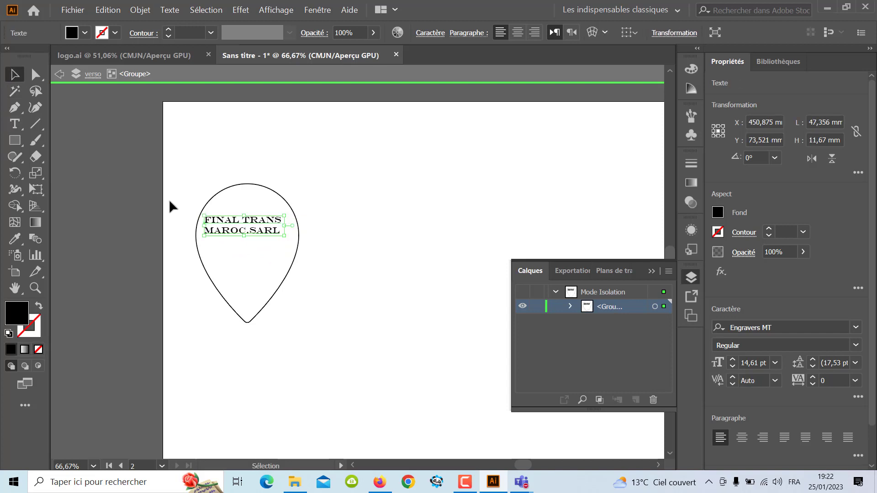
pyautogui.moveTo(257, 230); pyautogui.dragTo(262, 240)
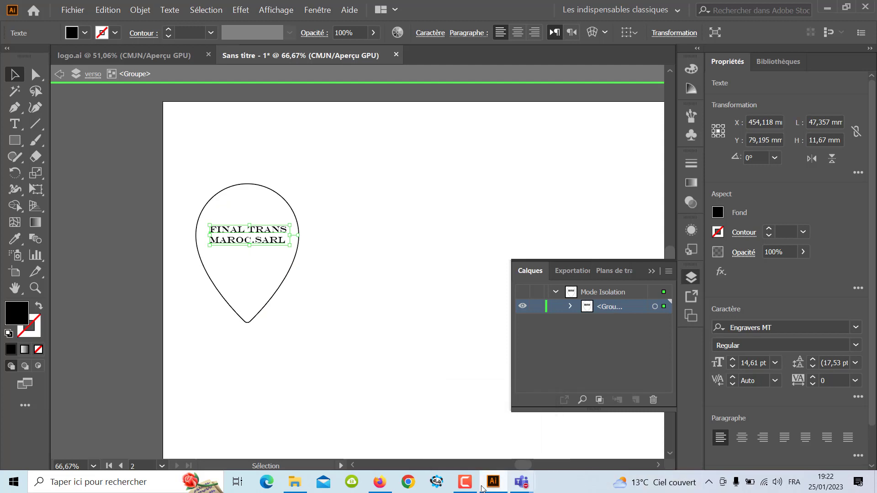
# Leave isolation mode, hide the FD drop-outline layer and make the recto layer visible again
pyautogui.click(465, 482)
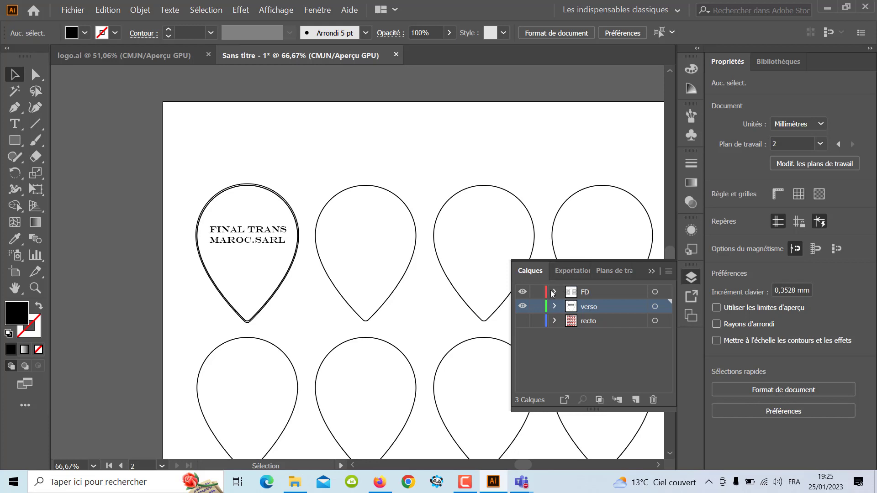
pyautogui.click(523, 292)
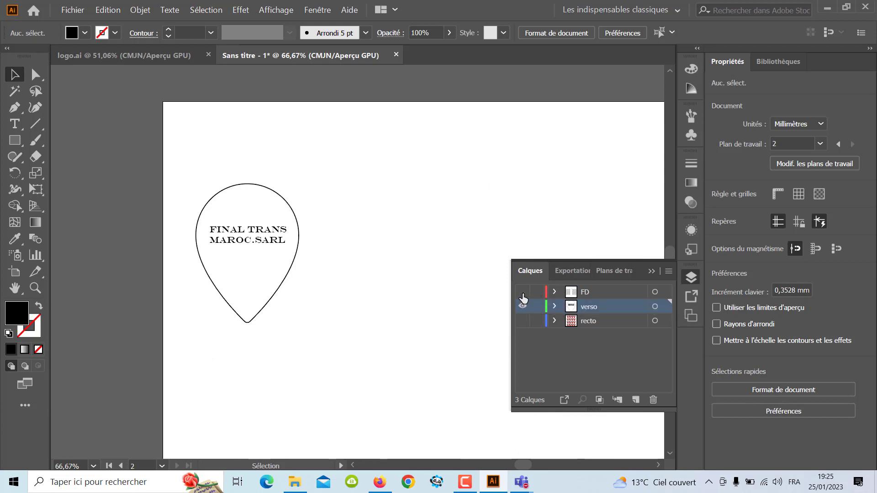
pyautogui.keyDown('alt'); pyautogui.scroll(-1, 227, 337); pyautogui.keyUp('alt')
pyautogui.keyDown('alt'); pyautogui.scroll(-1, 226, 338); pyautogui.keyUp('alt')
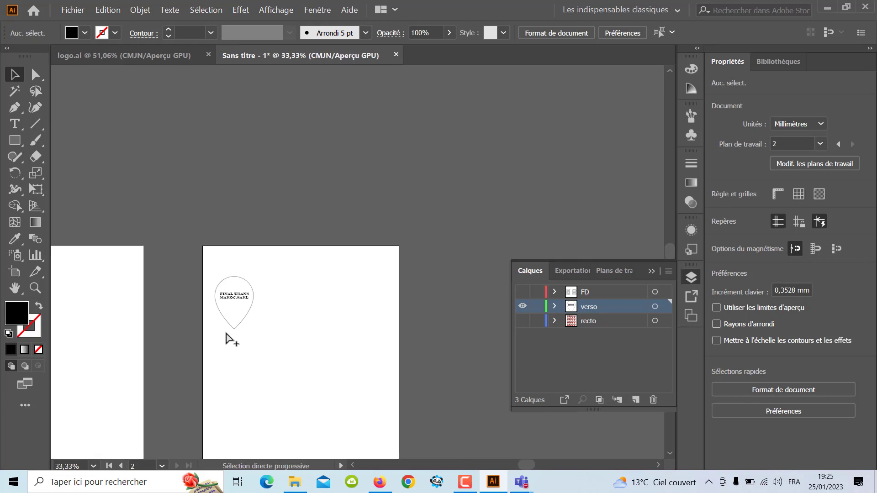
pyautogui.keyDown('alt'); pyautogui.scroll(-1, 226, 338); pyautogui.keyUp('alt')
pyautogui.click(523, 321)
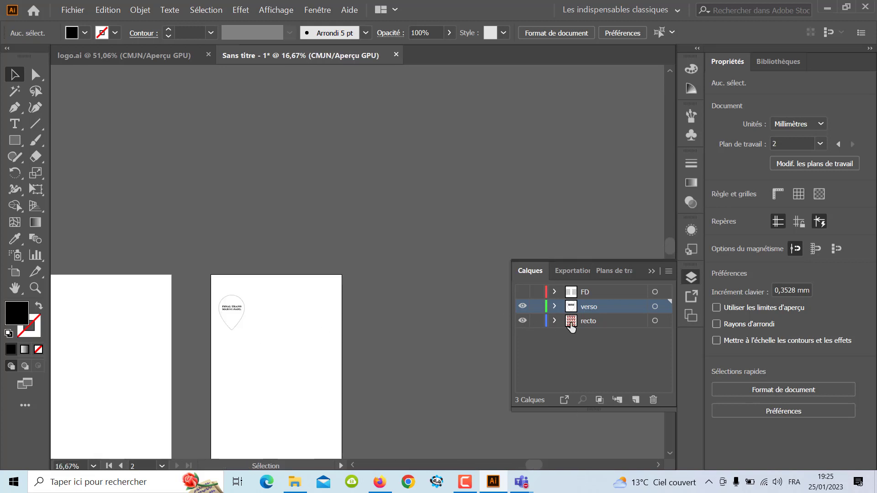
# Paste a copy of the top-right recto pin onto the verso layer, then hide recto
pyautogui.moveTo(175, 320)
pyautogui.mouseDown()
pyautogui.moveTo(318, 288)
pyautogui.moveTo(331, 231)
pyautogui.mouseUp()
pyautogui.click(298, 287)
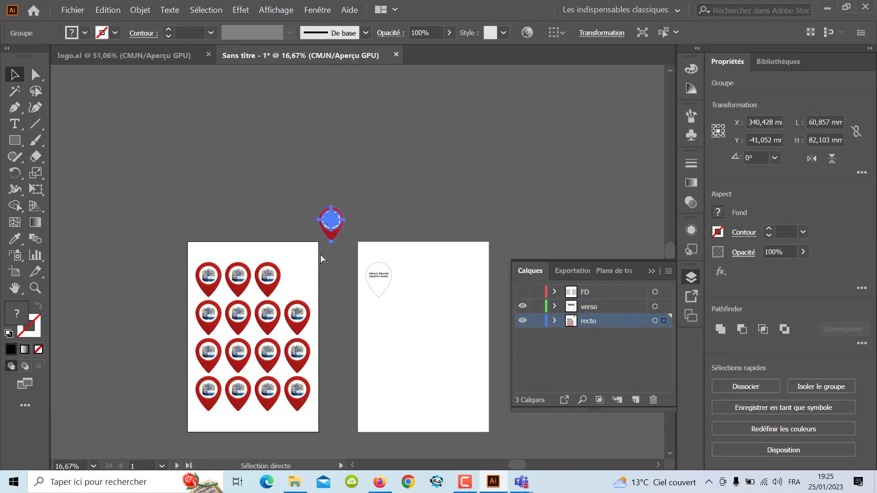
pyautogui.hotkey('ctrl', 'z')
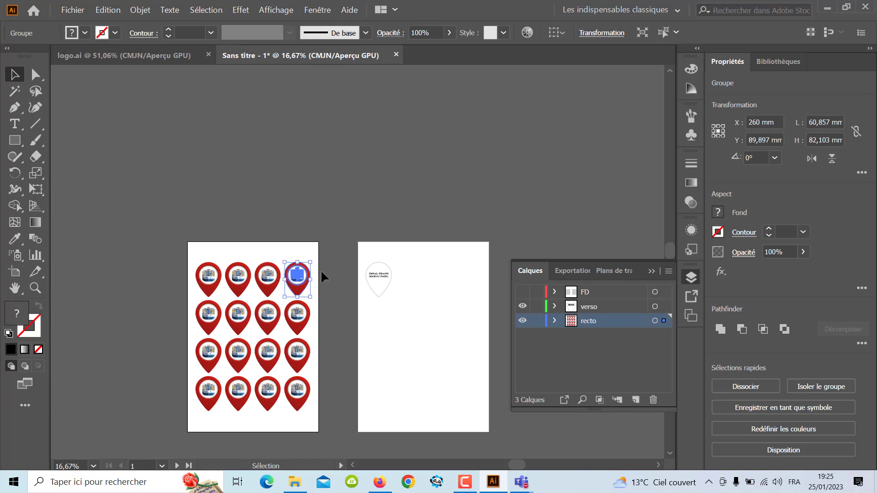
pyautogui.click(588, 306)
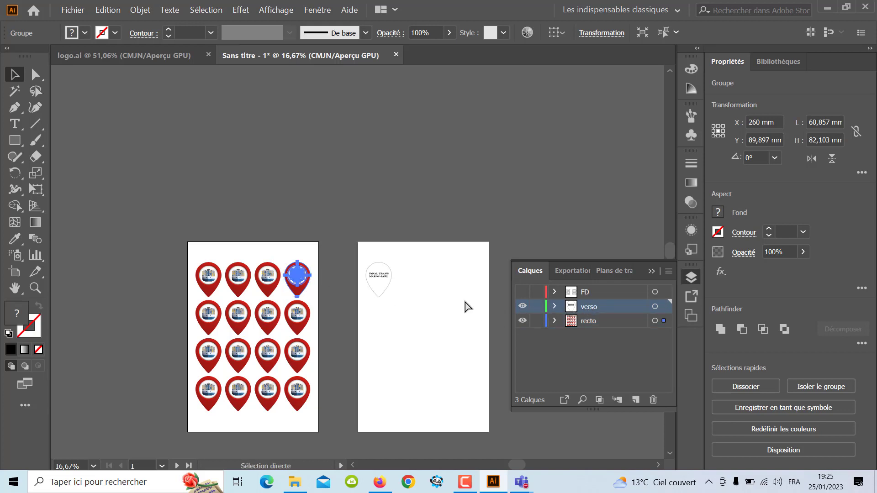
pyautogui.hotkey('ctrl', 'v')
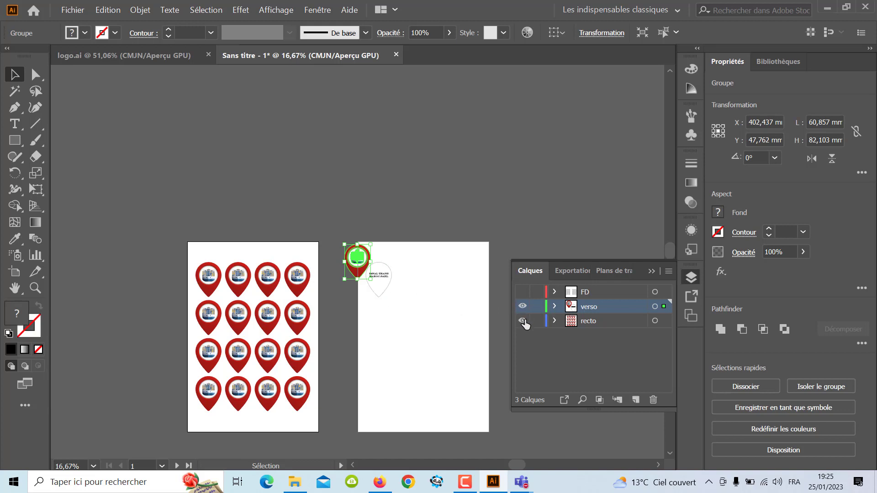
pyautogui.click(522, 321)
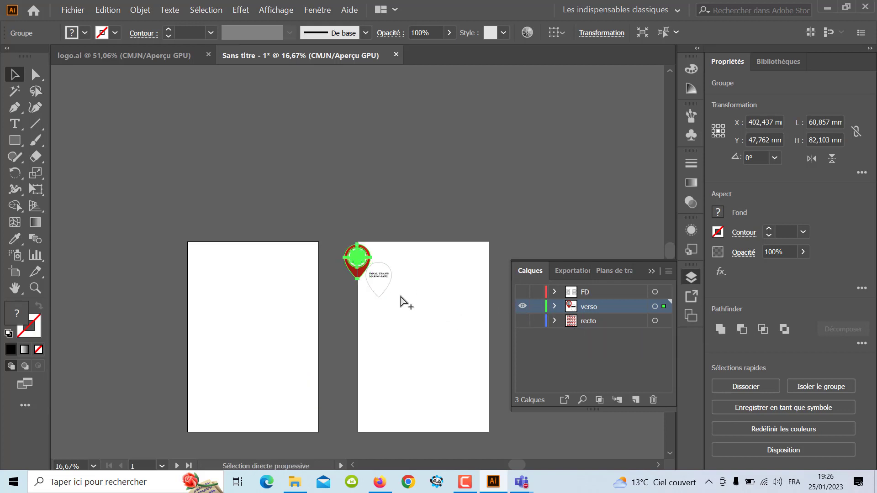
# Shrink the red pin to about 26 × 35 mm and place it above the company name
pyautogui.scroll(3, 399, 300)
pyautogui.moveTo(391, 284); pyautogui.dragTo(343, 274)
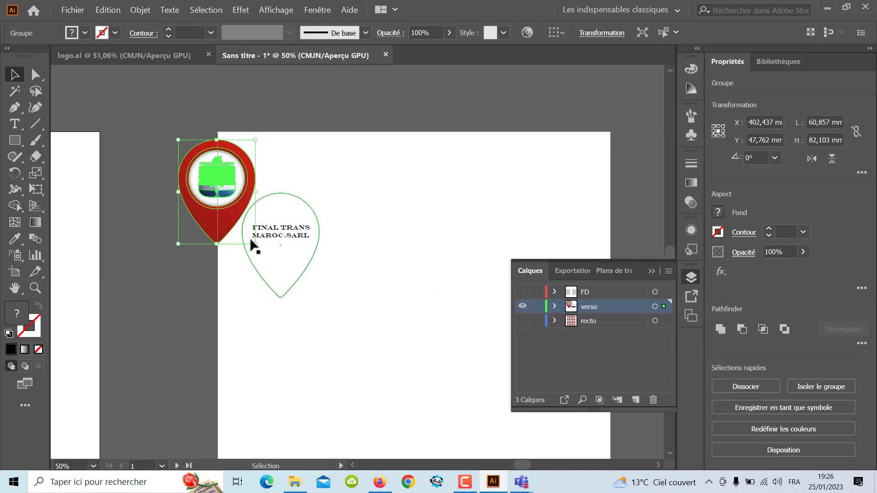
pyautogui.moveTo(255, 244)
pyautogui.mouseDown()
pyautogui.moveTo(203, 173)
pyautogui.moveTo(276, 243)
pyautogui.moveTo(283, 229)
pyautogui.mouseUp()
pyautogui.scroll(2, 283, 229)
pyautogui.scroll(2, 284, 233)
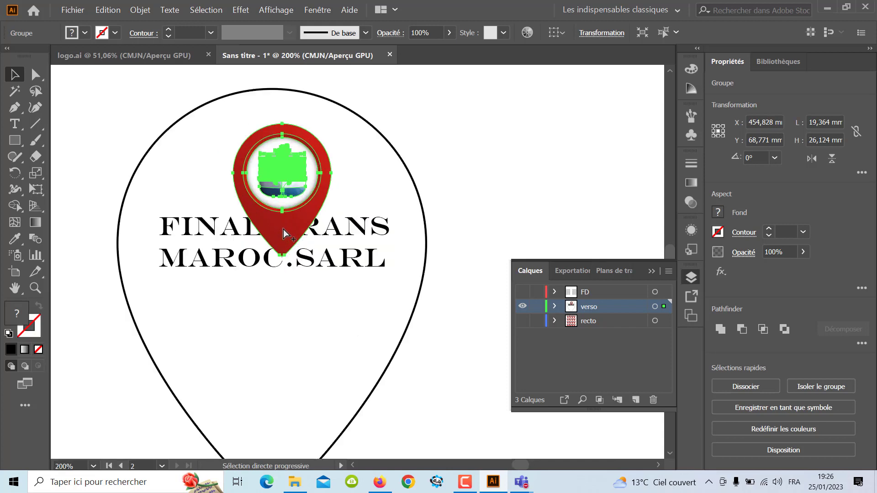
pyautogui.moveTo(286, 277); pyautogui.dragTo(280, 267)
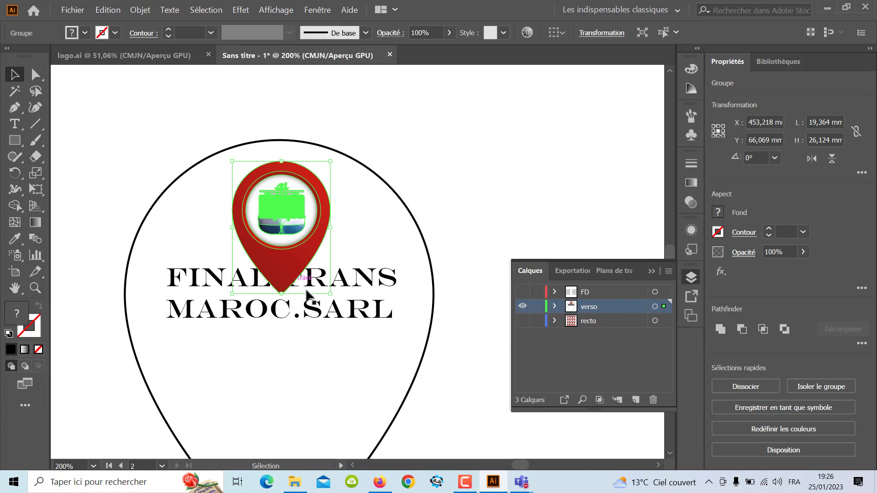
pyautogui.moveTo(347, 290); pyautogui.dragTo(346, 307)
# Undo the text-and-outline group's accidental moves, leaving it in its original place
pyautogui.hotkey('ctrl', 'z')
pyautogui.click(466, 263)
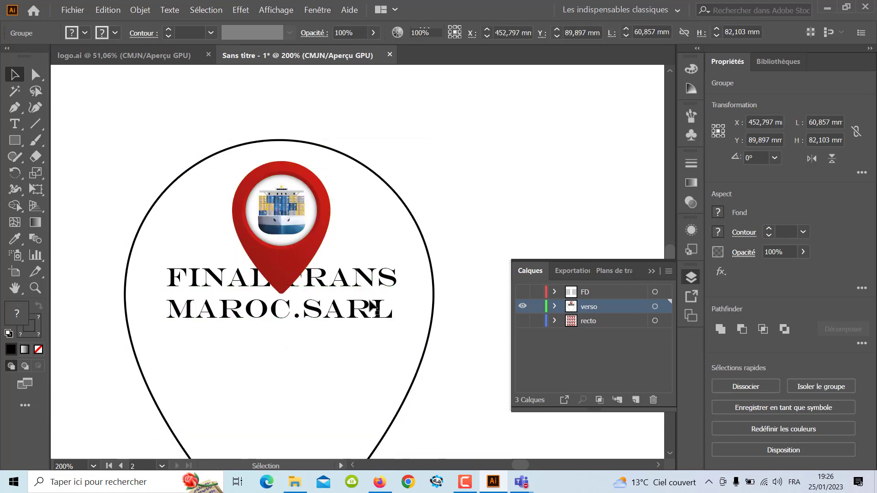
pyautogui.click(340, 316)
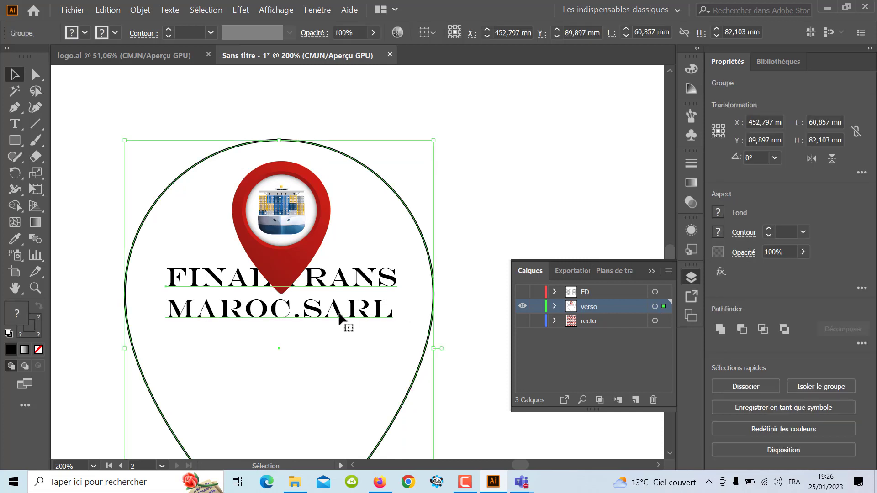
pyautogui.moveTo(339, 316); pyautogui.dragTo(340, 328)
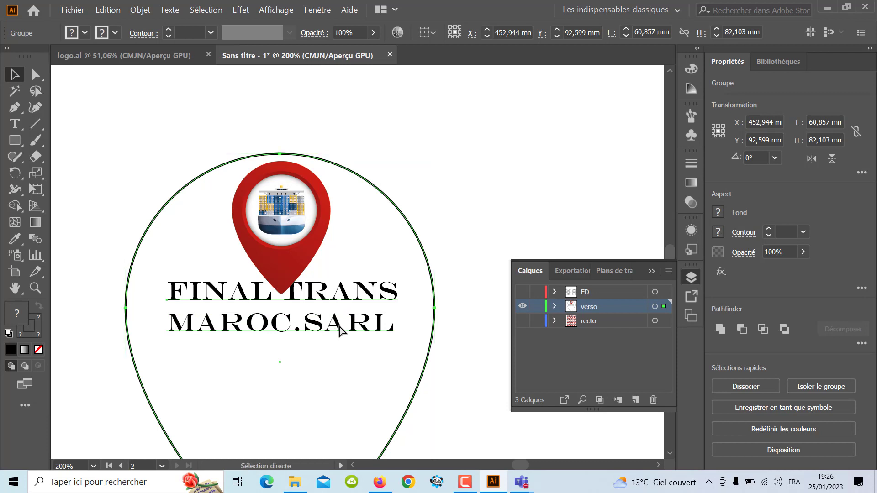
pyautogui.hotkey('ctrl', 'z')
# Ungroup the text from the teardrop outline and drop the company name just beneath the pin
pyautogui.rightClick(339, 317)
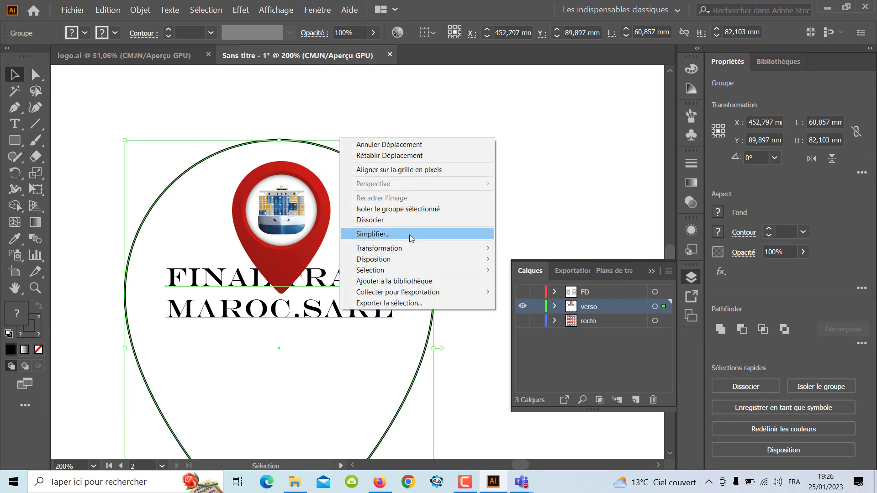
pyautogui.click(407, 222)
pyautogui.click(470, 231)
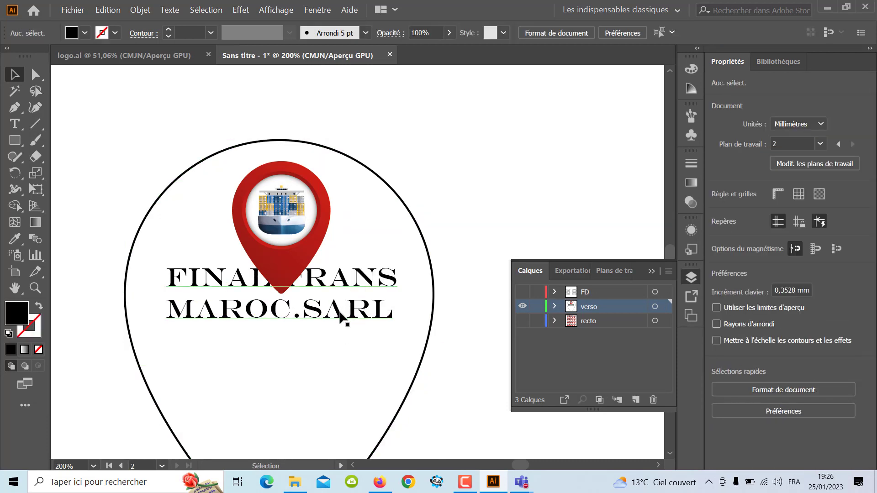
pyautogui.moveTo(340, 315); pyautogui.dragTo(337, 333)
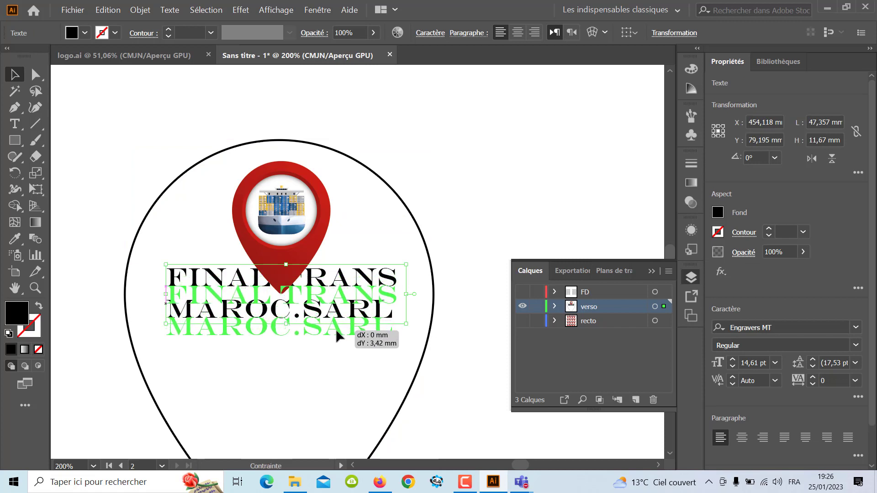
pyautogui.moveTo(336, 335); pyautogui.dragTo(339, 355)
# Add '0600. 123 123' as a new line under MAROC.SARL and select all three lines
pyautogui.press('t')
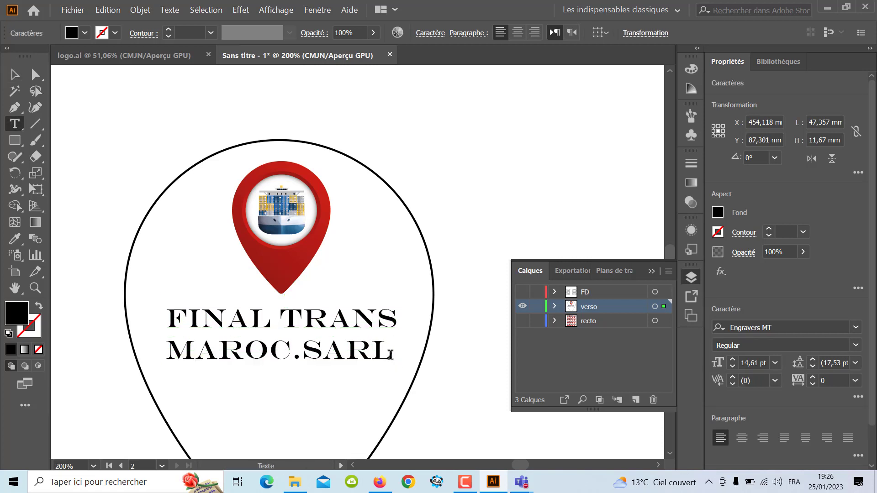
pyautogui.press('Return')
pyautogui.write('06')
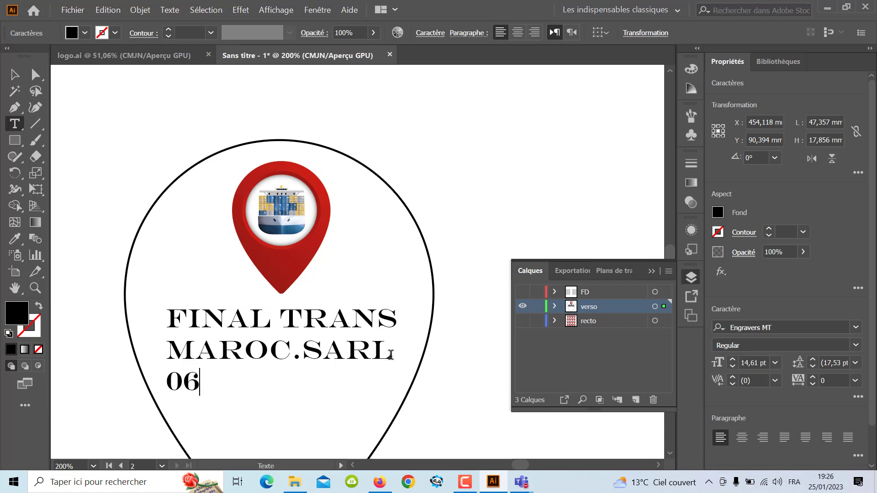
pyautogui.write('00')
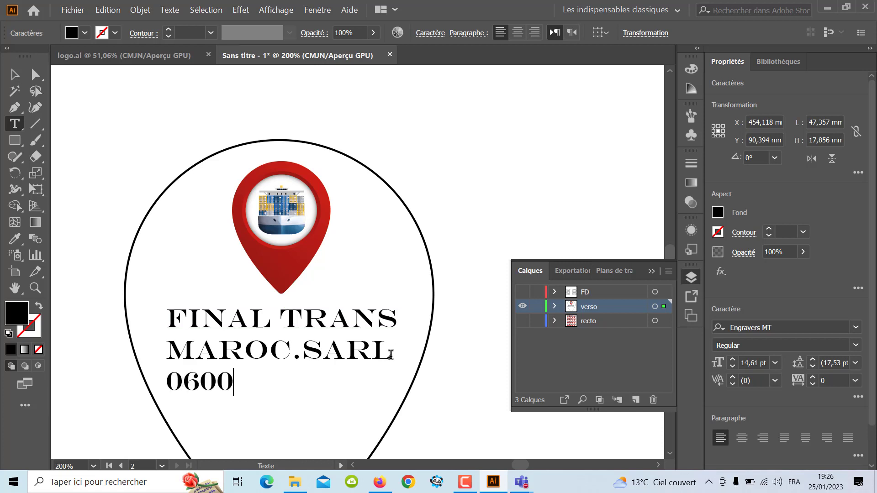
pyautogui.write('.')
pyautogui.write(' 123 12')
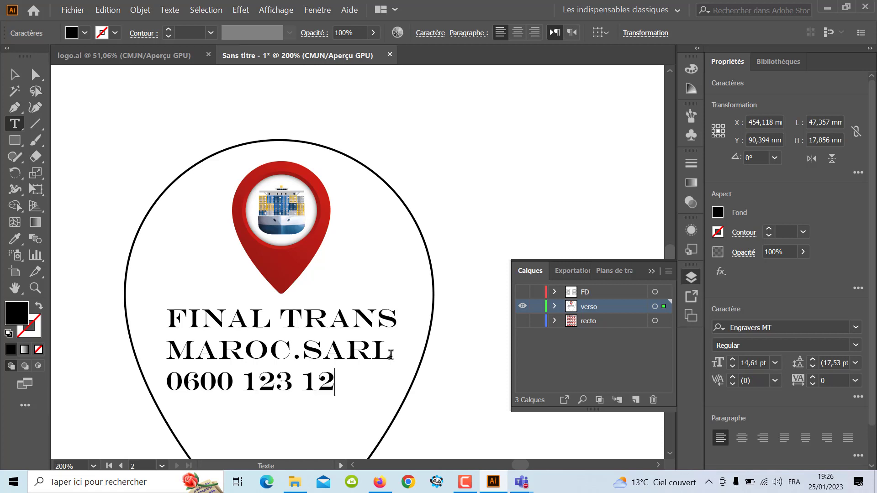
pyautogui.write('3')
pyautogui.moveTo(363, 387); pyautogui.dragTo(168, 315)
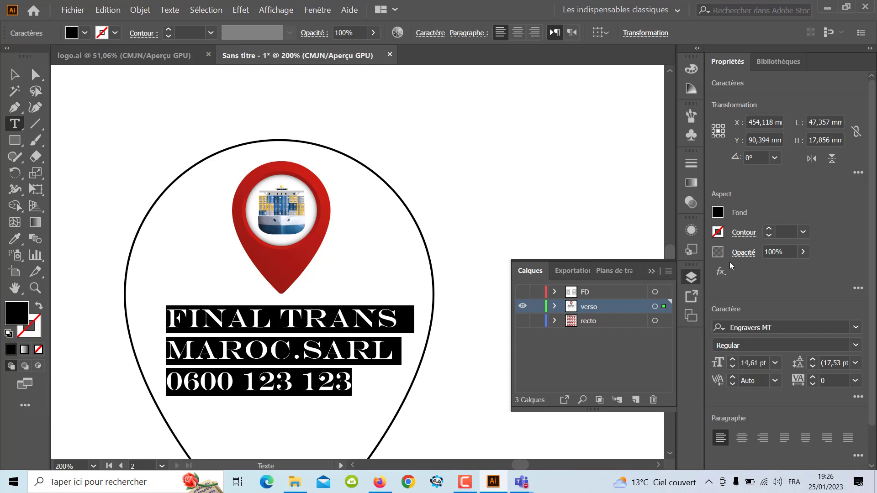
# Apply the Verdana font to the three label lines
pyautogui.click(855, 328)
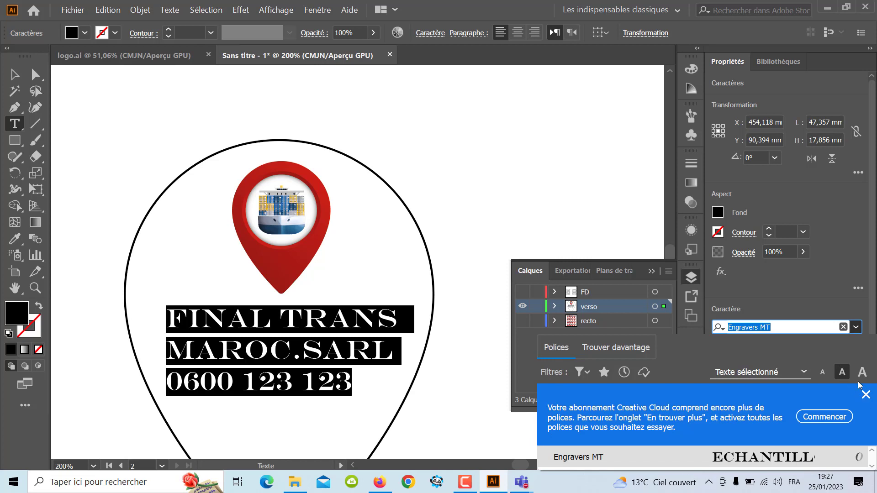
pyautogui.click(865, 394)
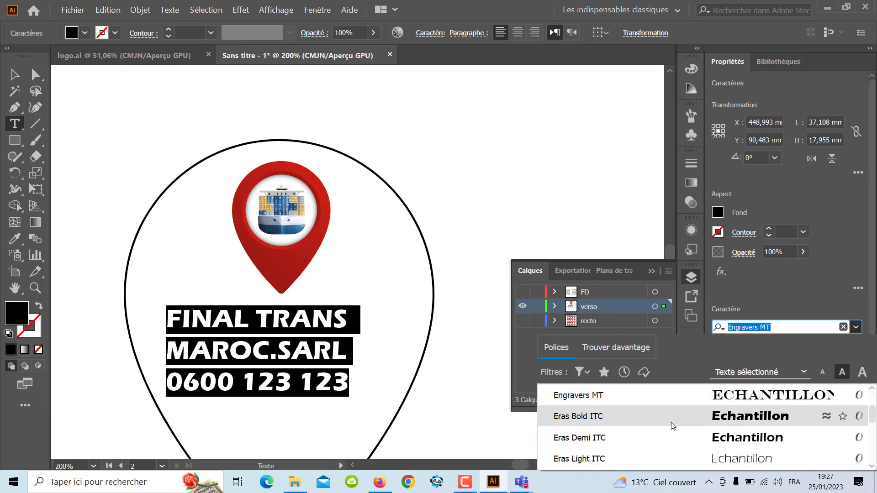
pyautogui.write('ver')
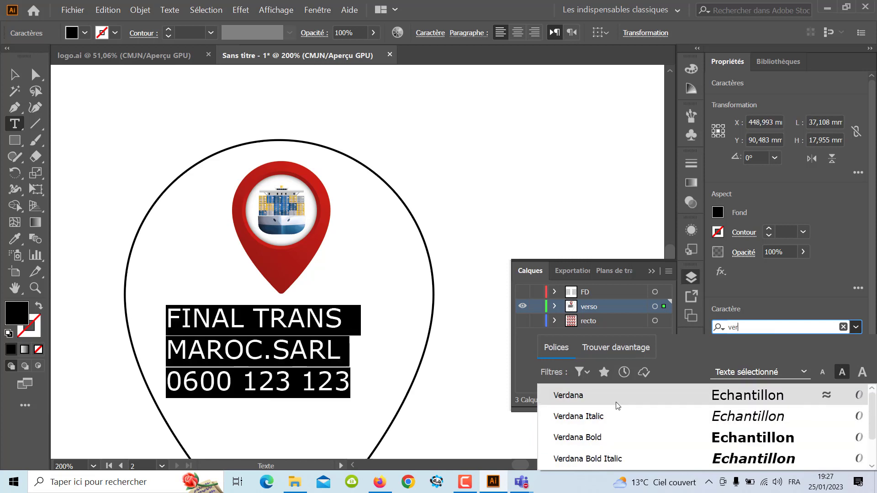
pyautogui.click(595, 403)
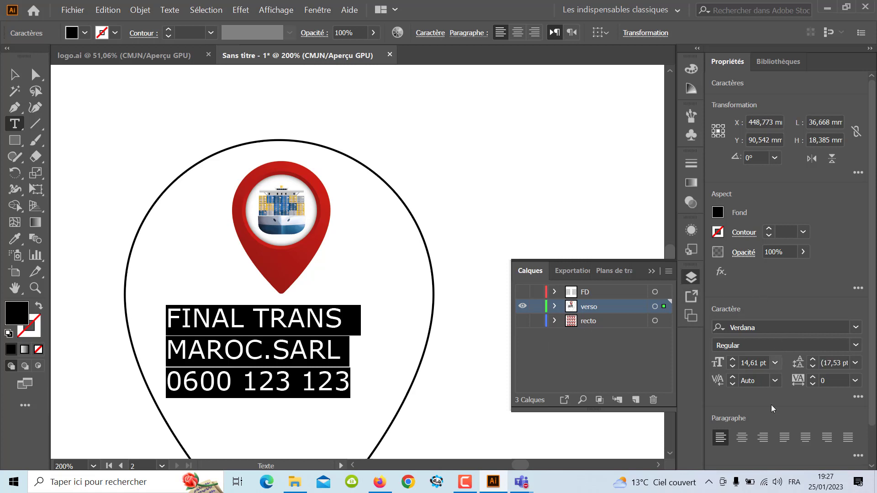
# Centre-align the three label lines, after briefly trying right and left alignment
pyautogui.click(745, 439)
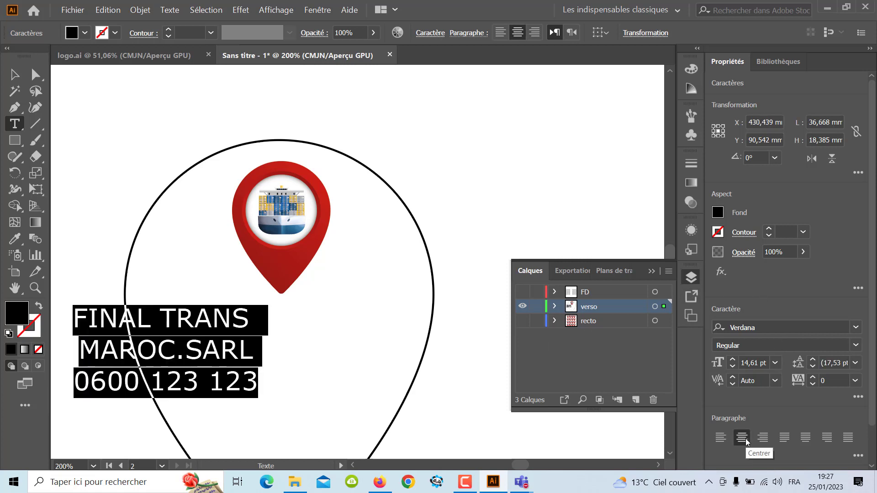
pyautogui.click(761, 440)
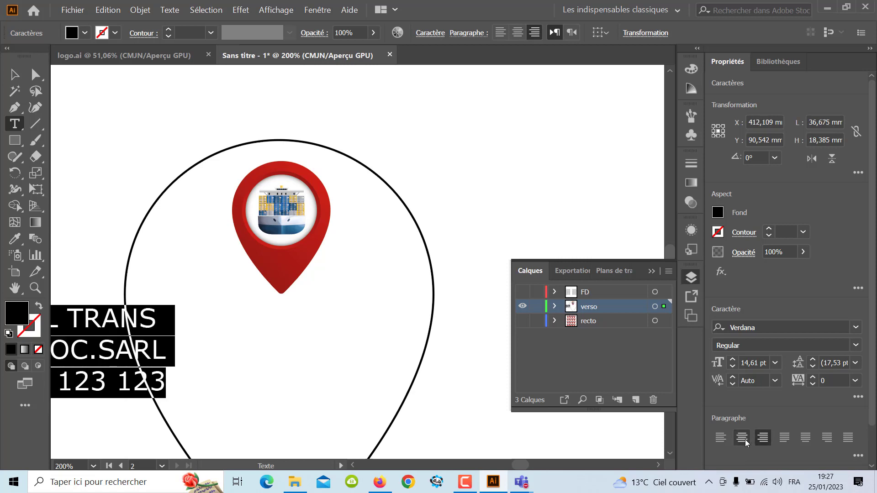
pyautogui.click(744, 439)
pyautogui.click(723, 441)
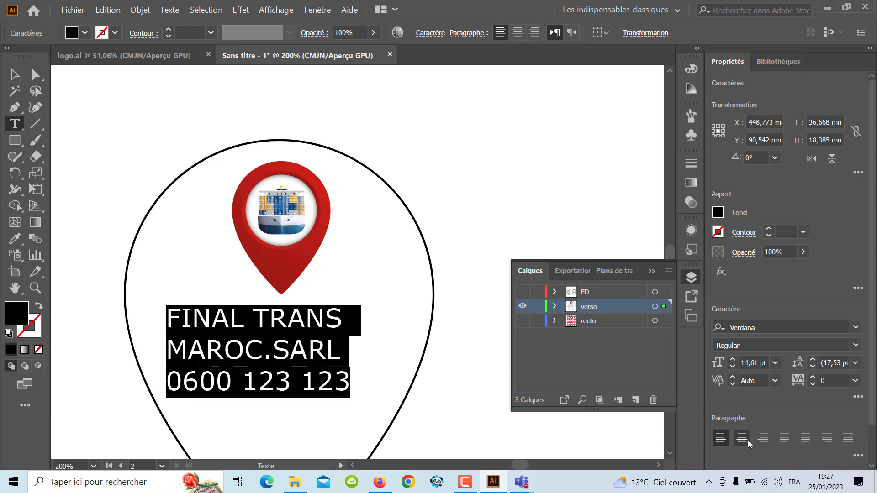
pyautogui.click(745, 440)
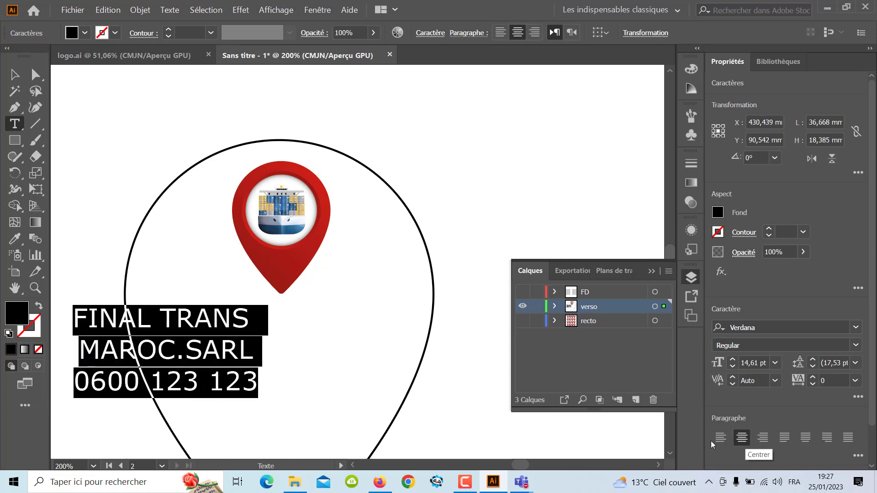
pyautogui.click(14, 74)
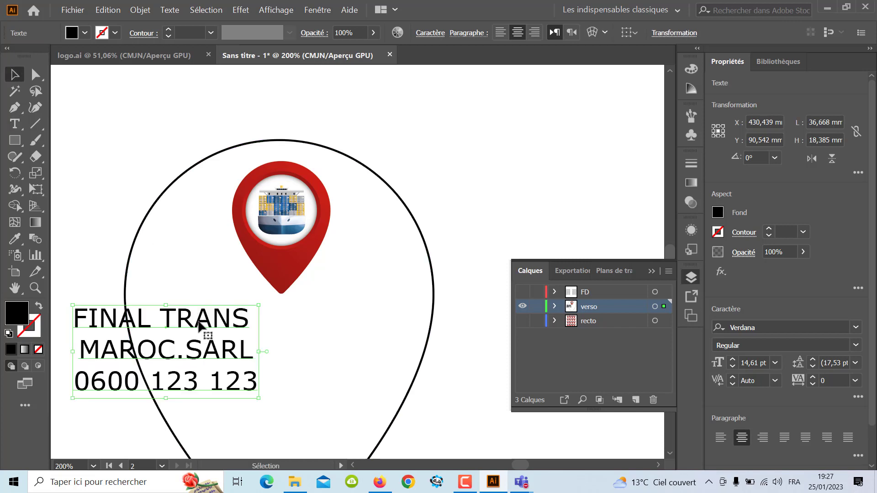
# Move the text block right under the pin, cancelling an attempted frame resize
pyautogui.moveTo(199, 323); pyautogui.dragTo(309, 325)
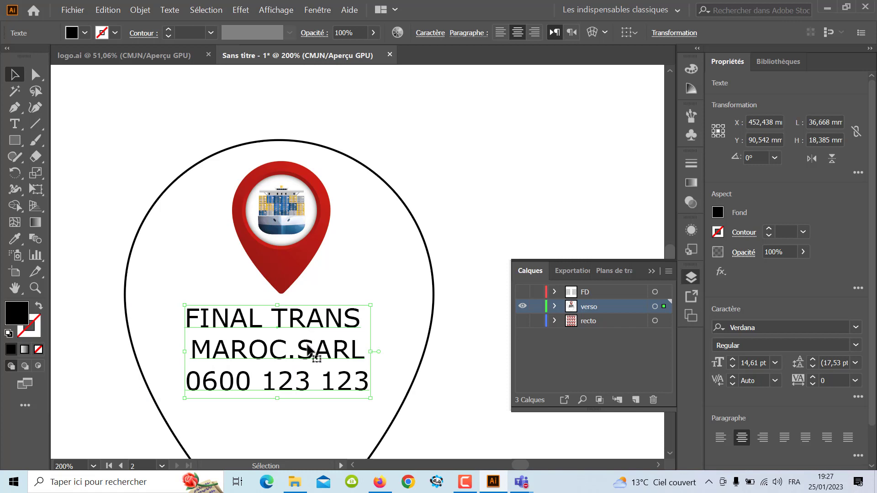
pyautogui.doubleClick(290, 356)
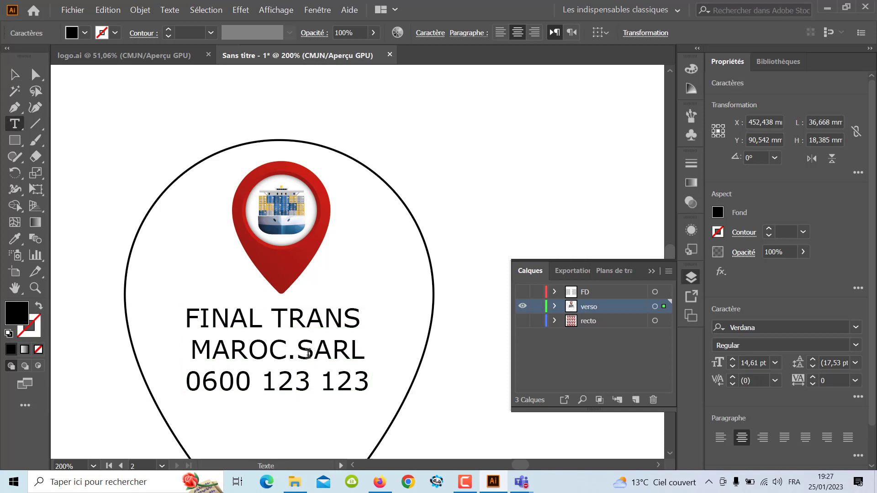
pyautogui.press('Escape')
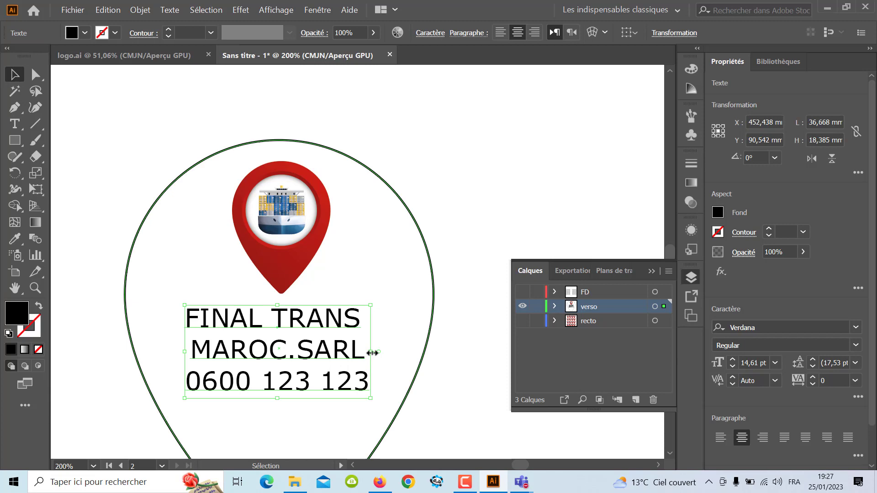
pyautogui.moveTo(372, 353)
pyautogui.mouseDown()
pyautogui.moveTo(390, 349)
pyautogui.moveTo(371, 352)
pyautogui.mouseUp()
pyautogui.hotkey('ctrl', 'z')
# Delete all three lines of the point text and discard the empty text object
pyautogui.press('t')
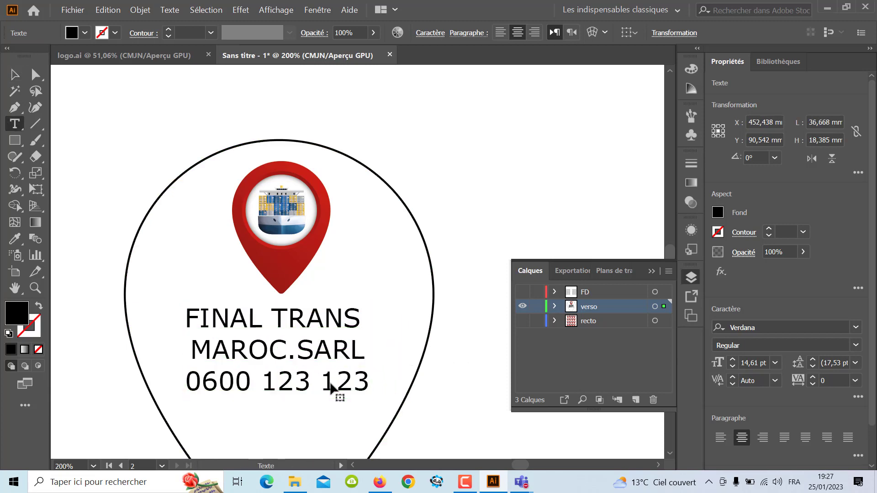
pyautogui.click(336, 388)
pyautogui.hotkey('ctrl', 'a')
pyautogui.hotkey('ctrl', 'c')
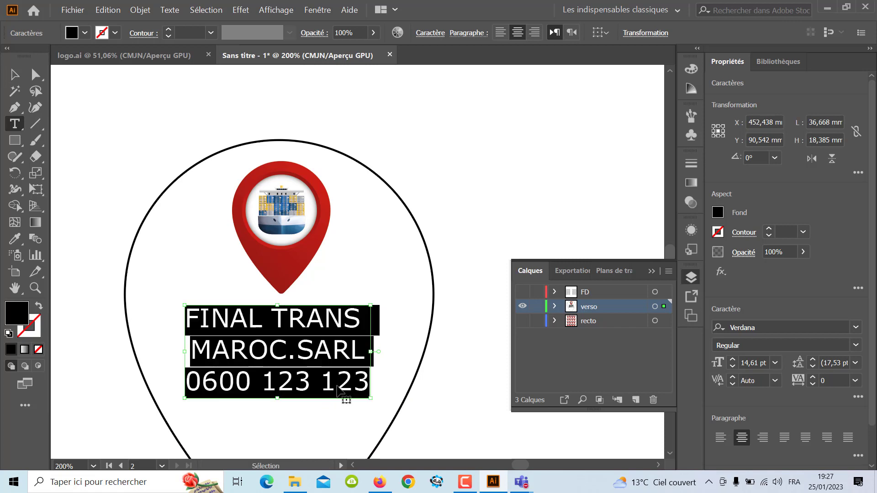
pyautogui.press('BackSpace')
pyautogui.press('Escape')
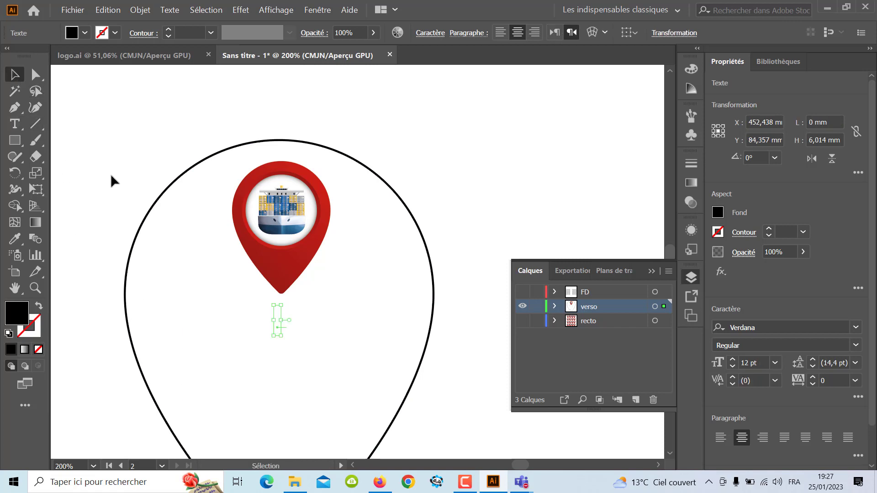
pyautogui.click(114, 179)
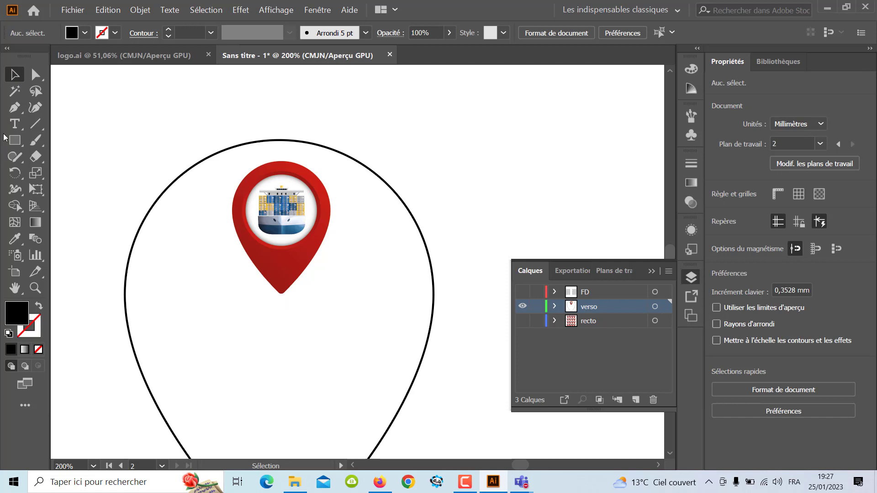
# Paste the name and phone into a new text area below the pin, joining MAROC.SARL onto line one
pyautogui.click(14, 124)
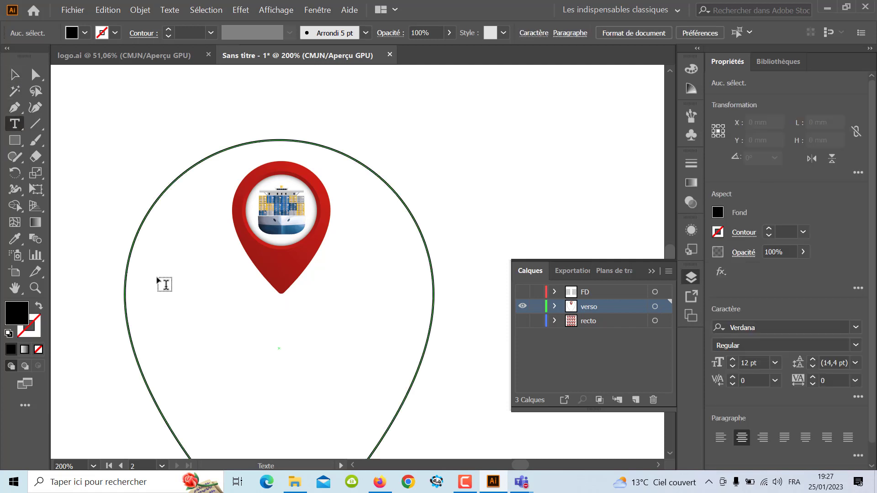
pyautogui.moveTo(148, 277)
pyautogui.mouseDown()
pyautogui.moveTo(412, 407)
pyautogui.moveTo(403, 403)
pyautogui.mouseUp()
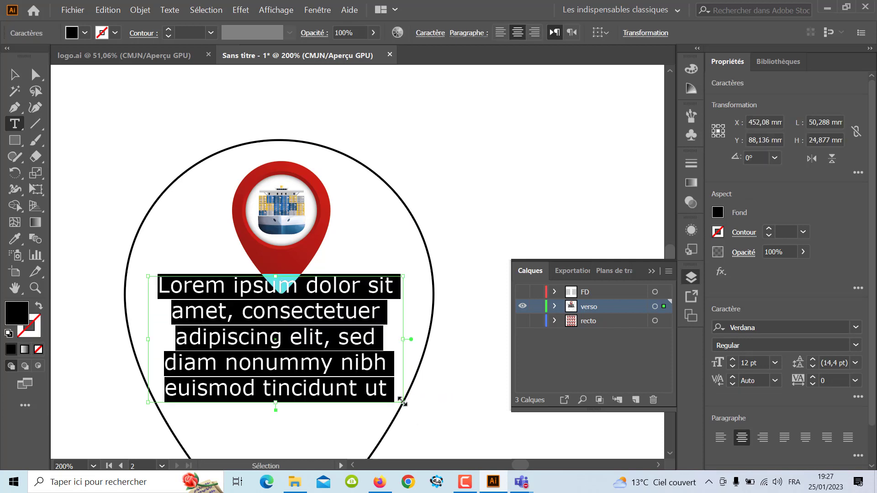
pyautogui.hotkey('ctrl', 'v')
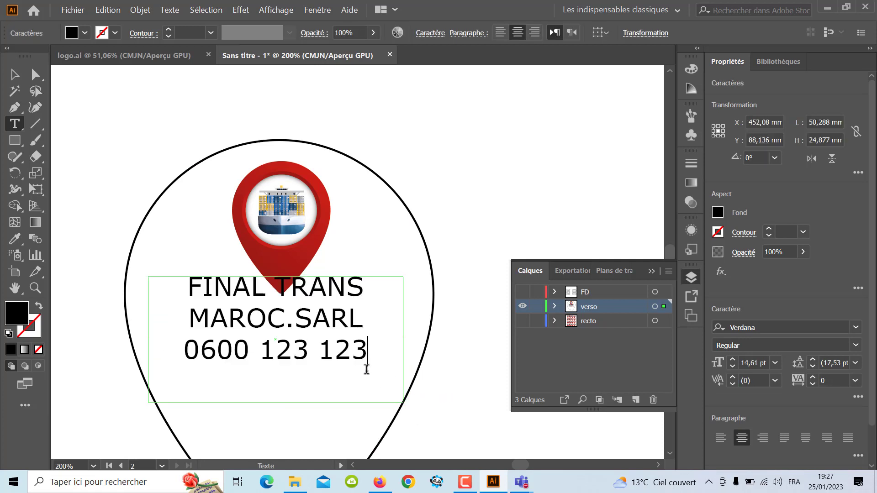
pyautogui.click(190, 322)
pyautogui.press('BackSpace')
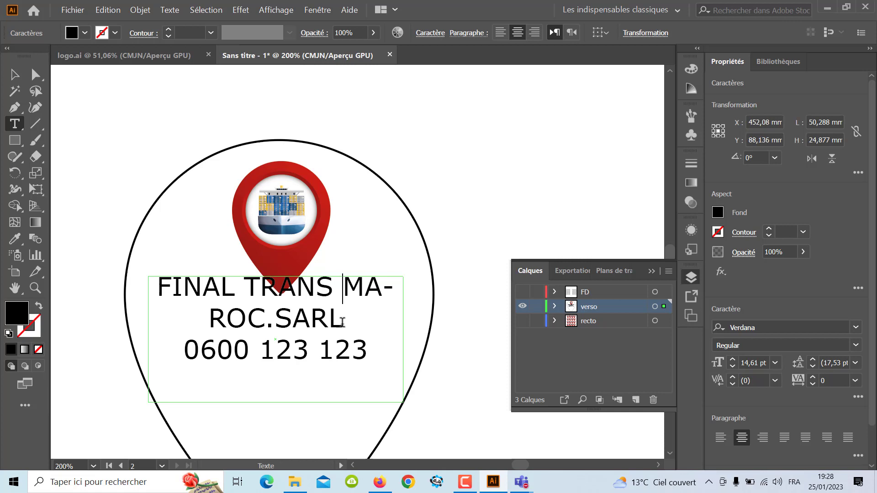
pyautogui.moveTo(344, 320); pyautogui.dragTo(154, 277)
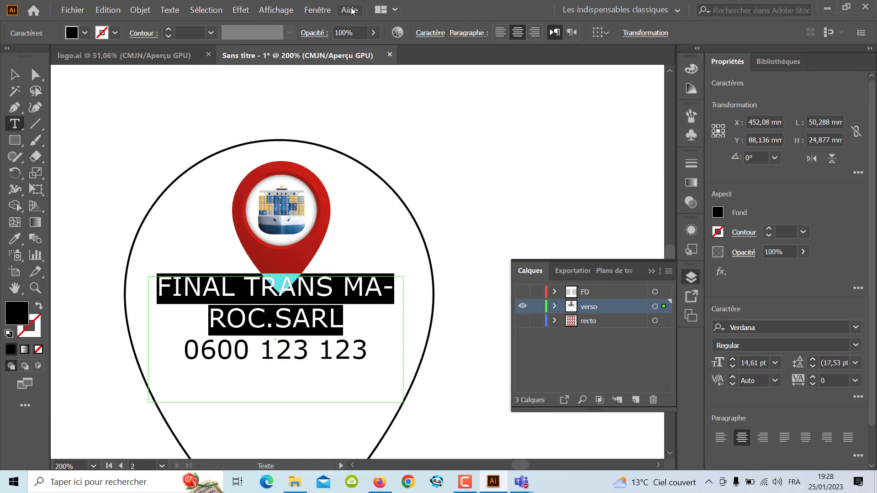
# Open the Paragraph and Character panels with their full options shown
pyautogui.click(317, 10)
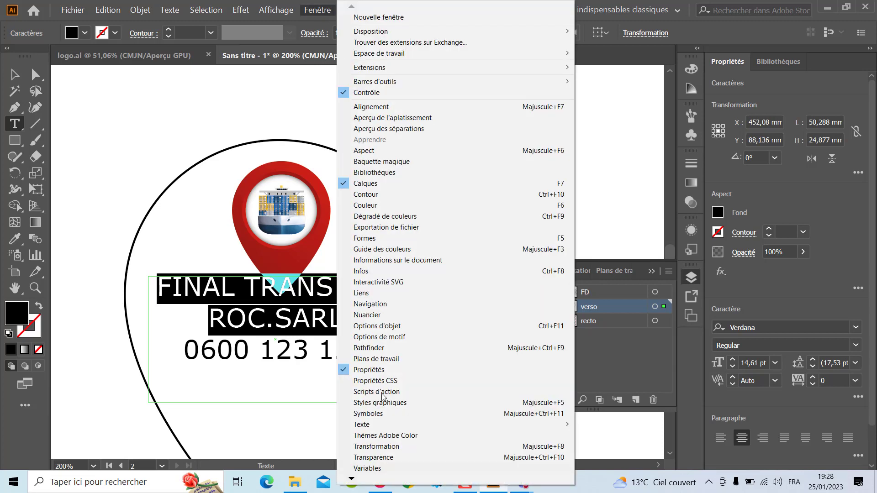
pyautogui.moveTo(411, 425)
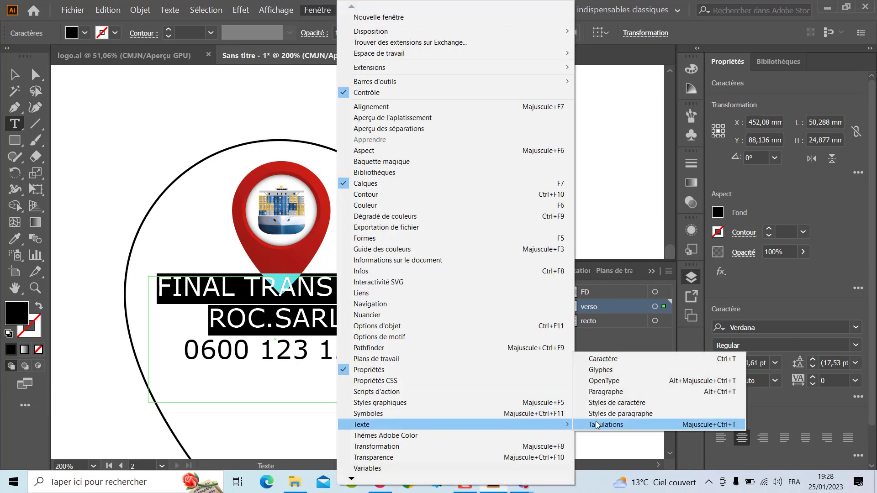
pyautogui.click(622, 392)
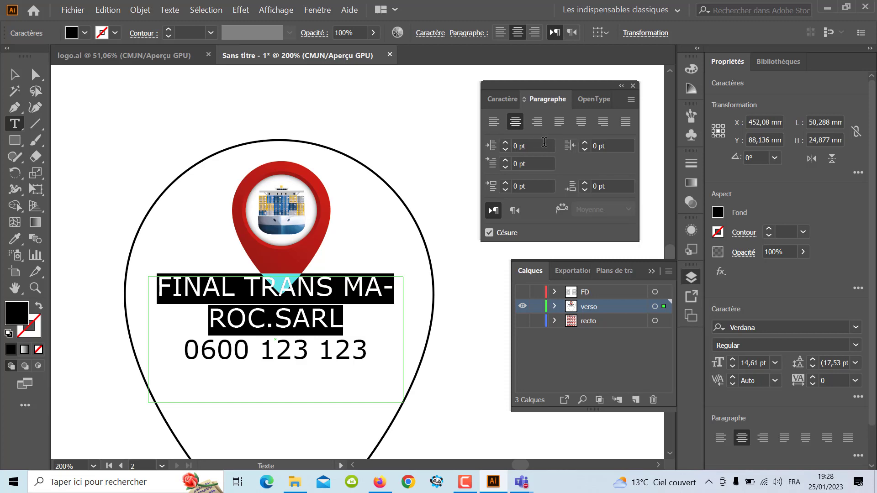
pyautogui.click(630, 100)
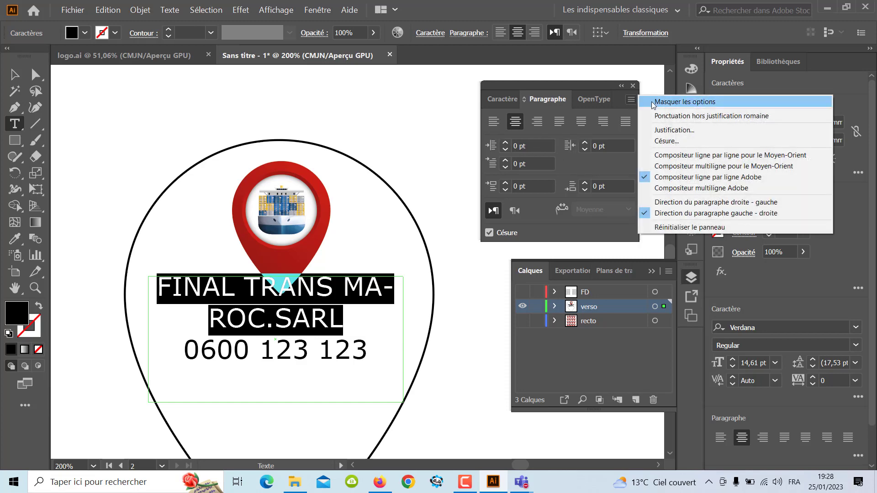
pyautogui.click(657, 103)
pyautogui.click(505, 102)
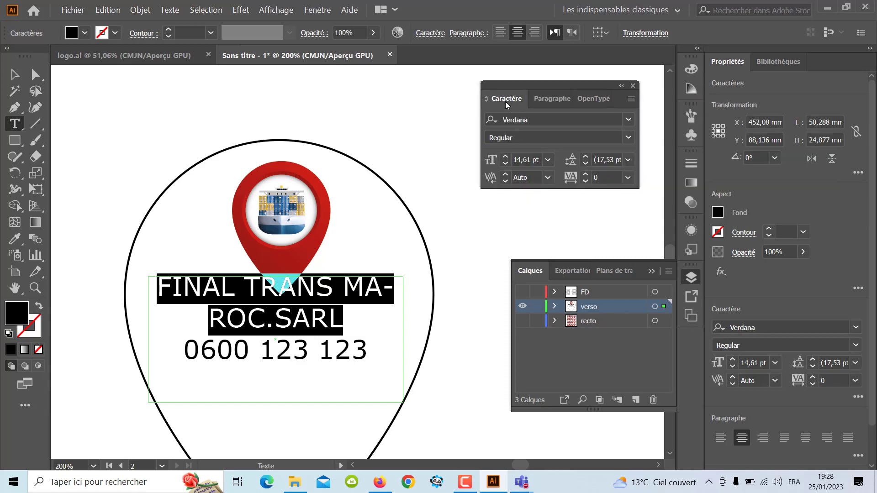
pyautogui.click(631, 99)
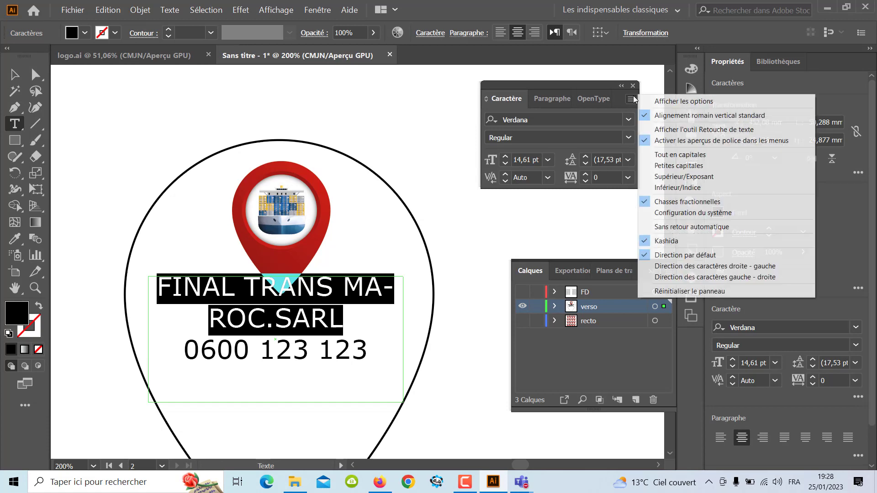
pyautogui.click(660, 102)
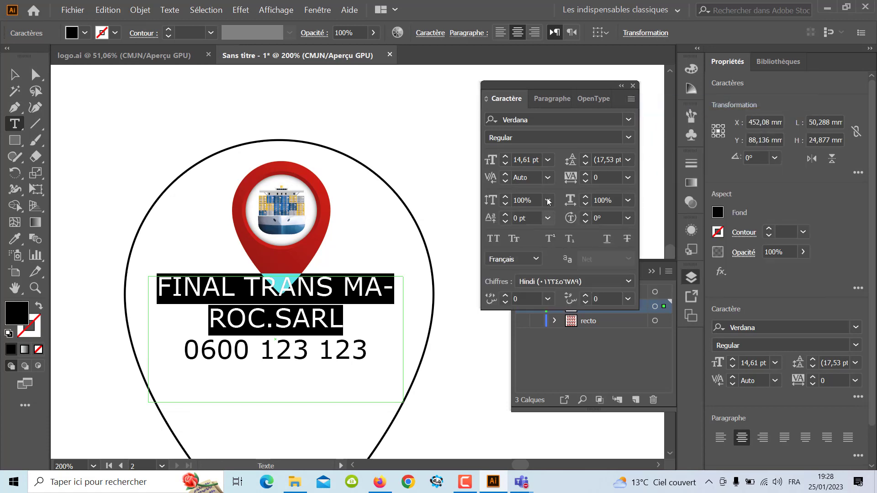
# Set the company name to 13 pt and tighten its letter spacing in repeated steps
pyautogui.click(549, 160)
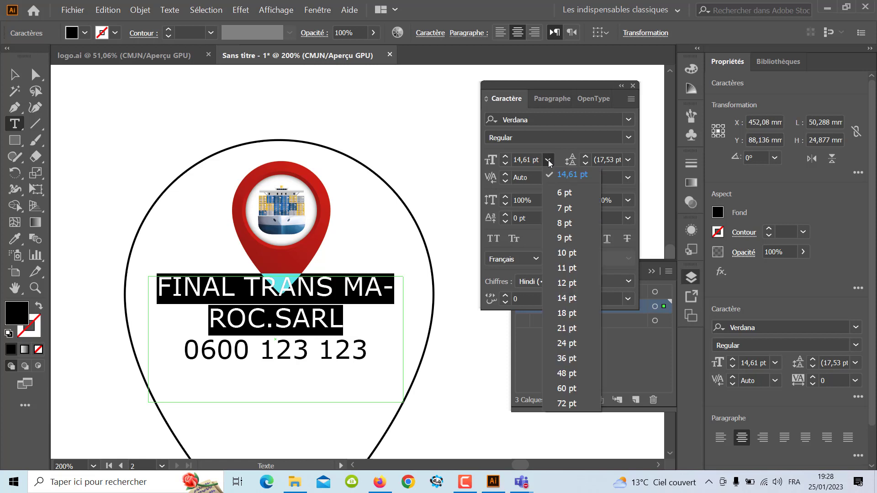
pyautogui.click(570, 283)
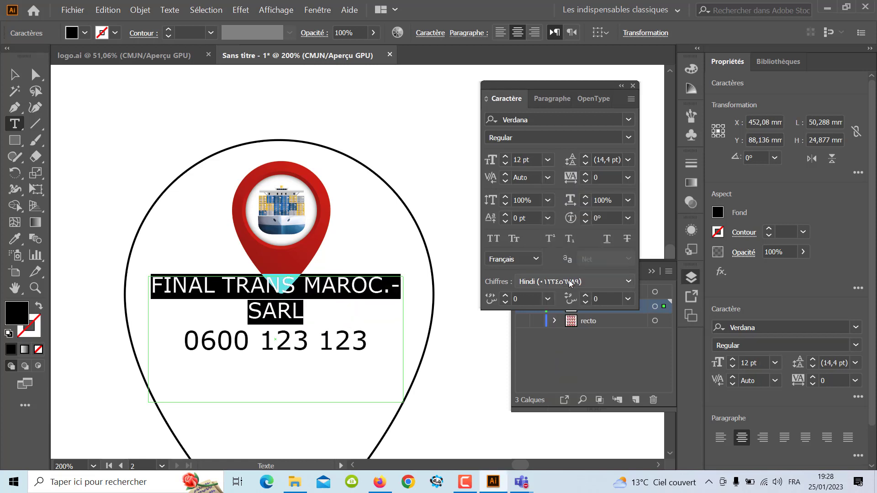
pyautogui.click(506, 157)
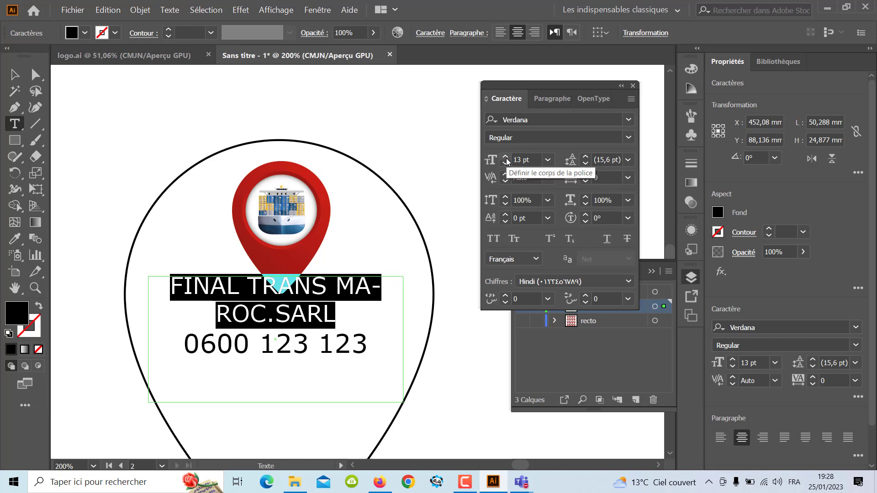
pyautogui.click(585, 183)
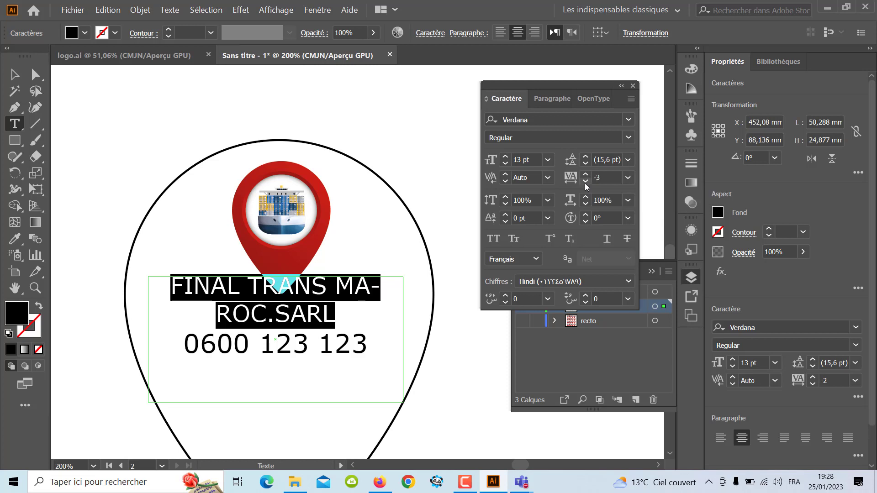
pyautogui.click(585, 183)
pyautogui.click(585, 183)
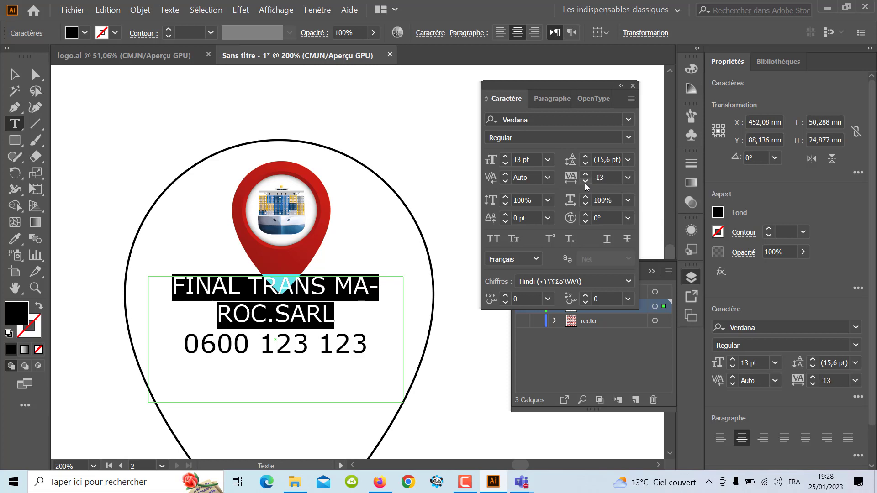
pyautogui.click(585, 183)
pyautogui.click(585, 183)
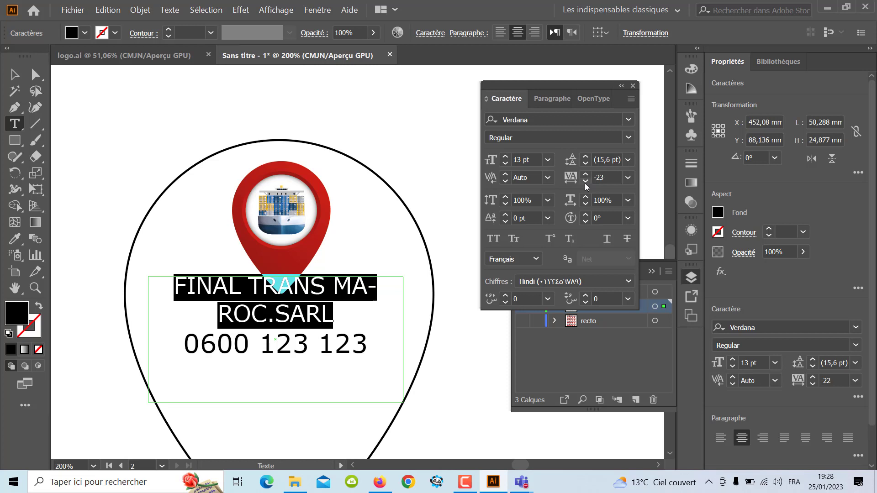
pyautogui.click(585, 183)
pyautogui.click(585, 183)
pyautogui.click(585, 183)
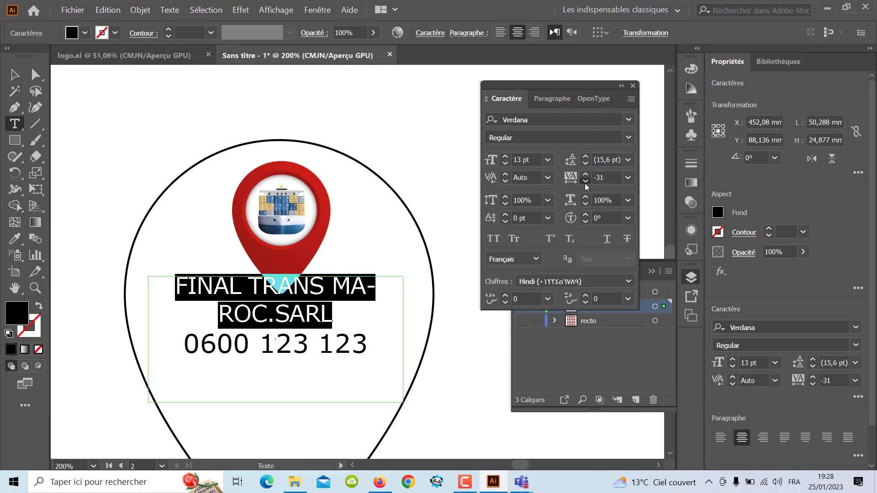
pyautogui.click(585, 182)
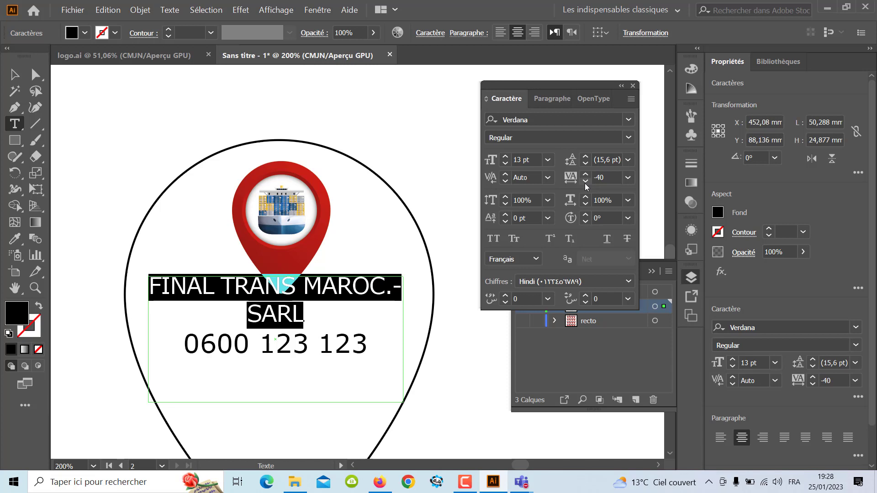
# Try deleting the dot after MAROC, undo it, and reselect the '.-' after MAROC
pyautogui.click(395, 288)
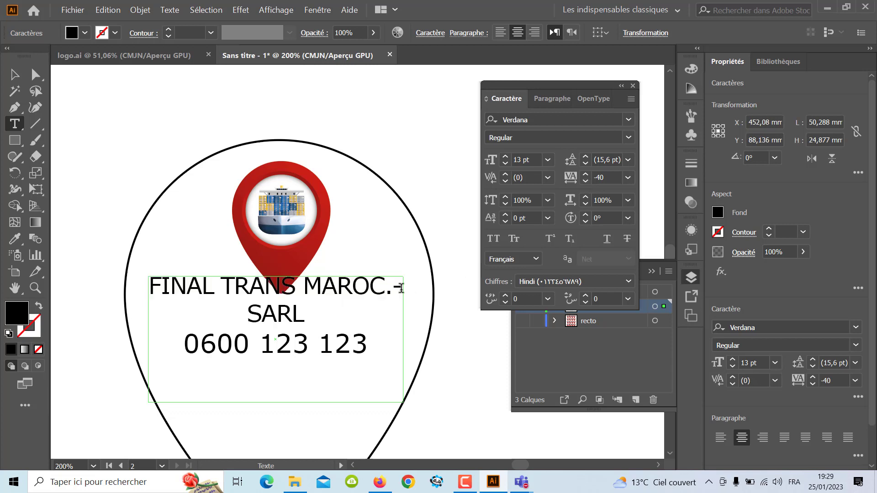
pyautogui.doubleClick(395, 288)
pyautogui.press('BackSpace')
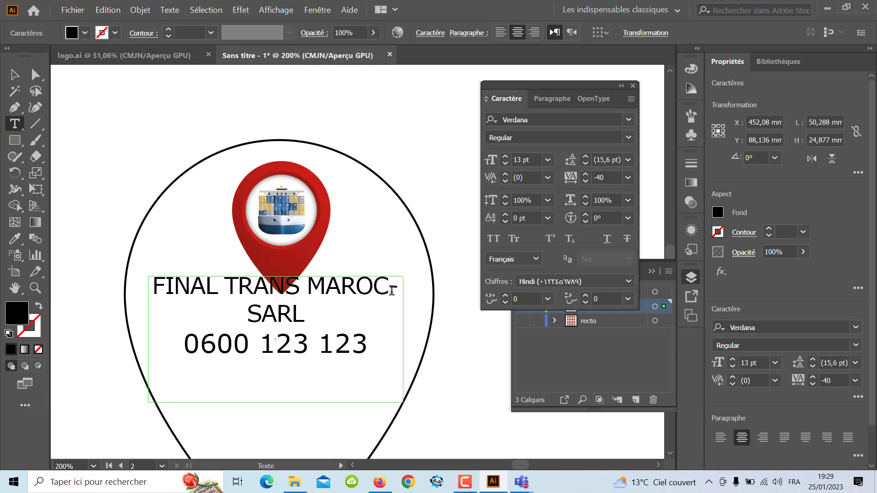
pyautogui.hotkey('ctrl', 'z')
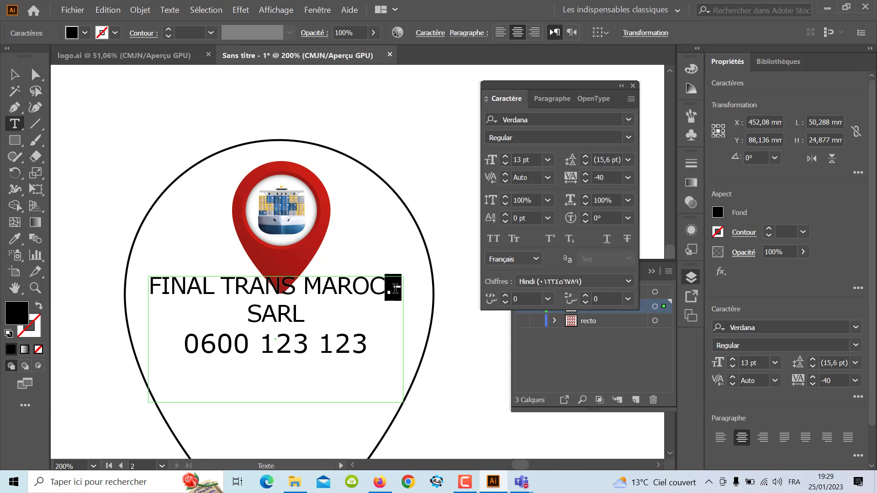
pyautogui.click(396, 288)
pyautogui.doubleClick(400, 287)
pyautogui.click(551, 99)
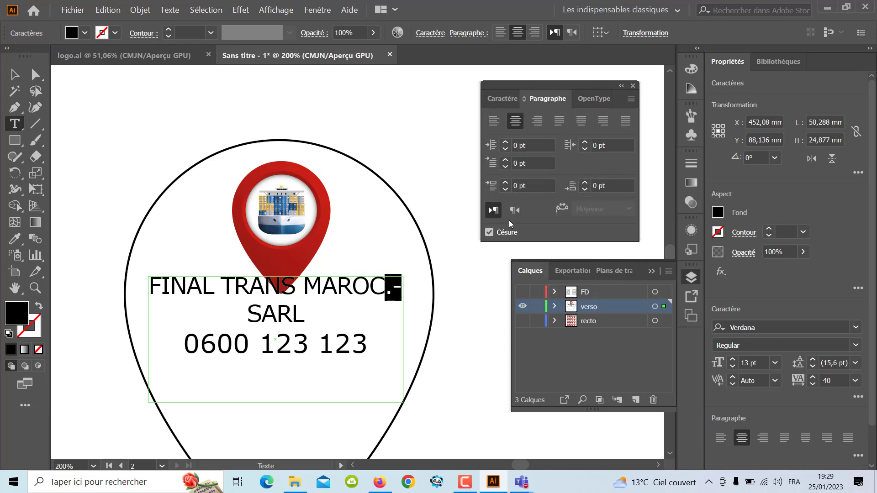
# Turn off hyphenation and join MAROC and SARL with a period instead of a space
pyautogui.click(488, 233)
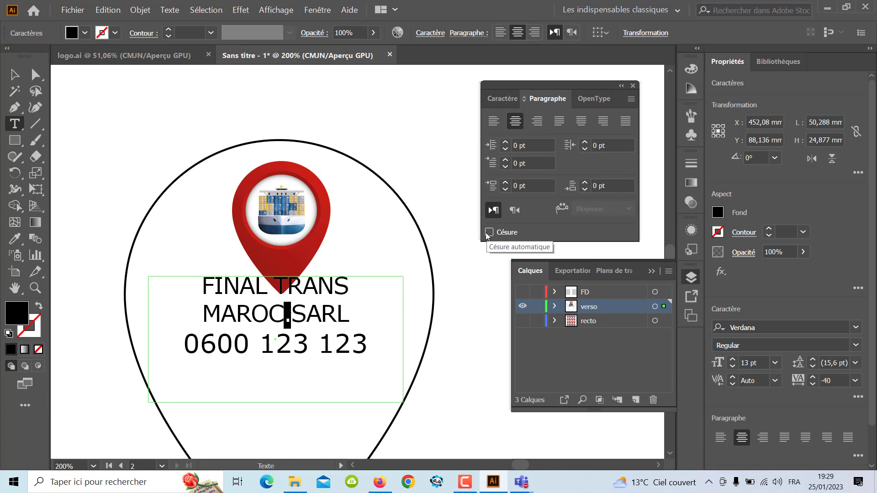
pyautogui.click(286, 316)
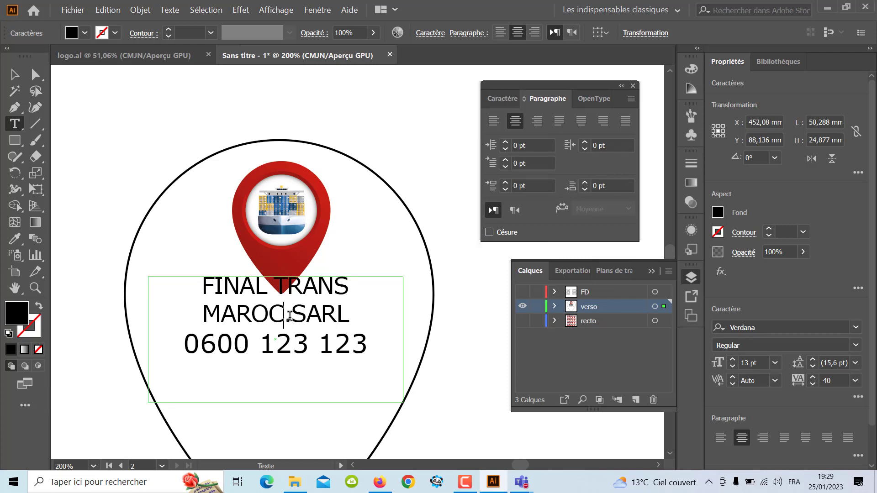
pyautogui.press('Delete')
pyautogui.write('.')
pyautogui.moveTo(349, 316); pyautogui.dragTo(207, 289)
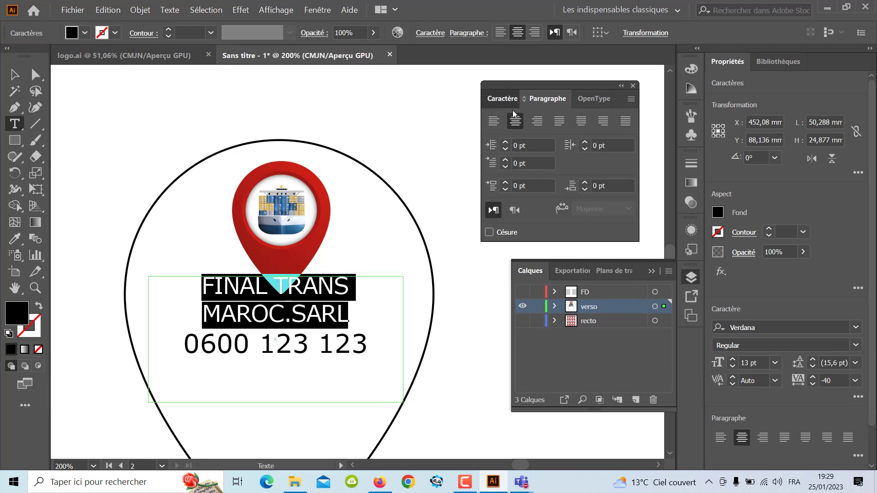
# Tighten the company name's tracking to -54 and rewrap it to break after TRANSMAROC
pyautogui.click(505, 99)
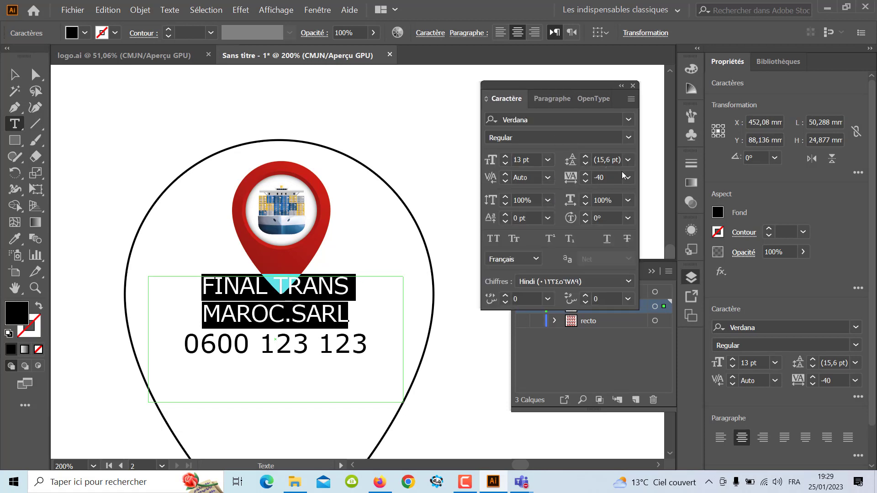
pyautogui.click(585, 180)
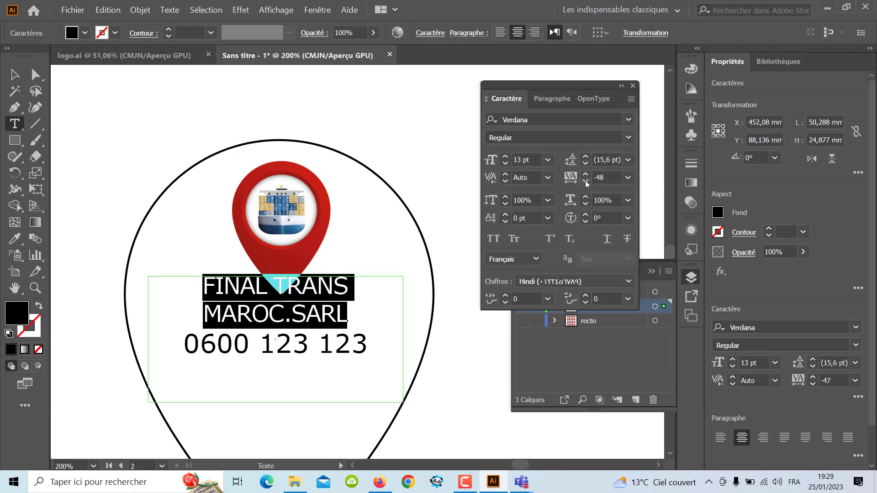
pyautogui.click(585, 180)
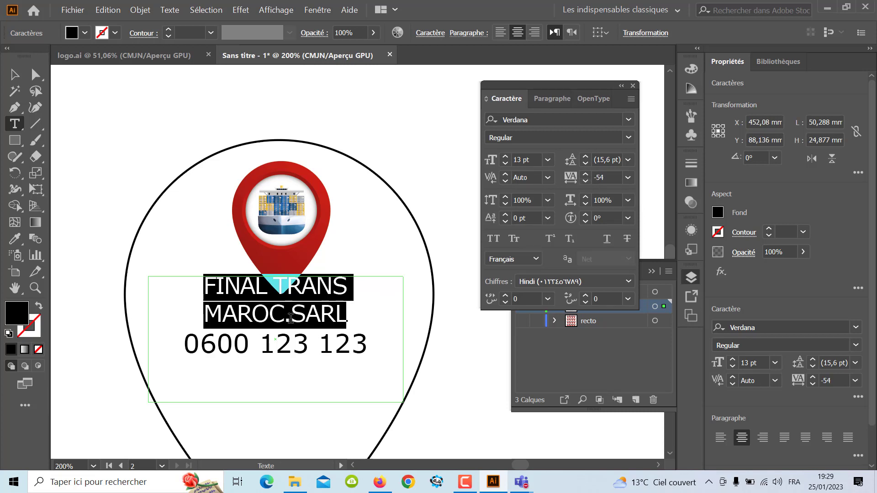
pyautogui.click(210, 326)
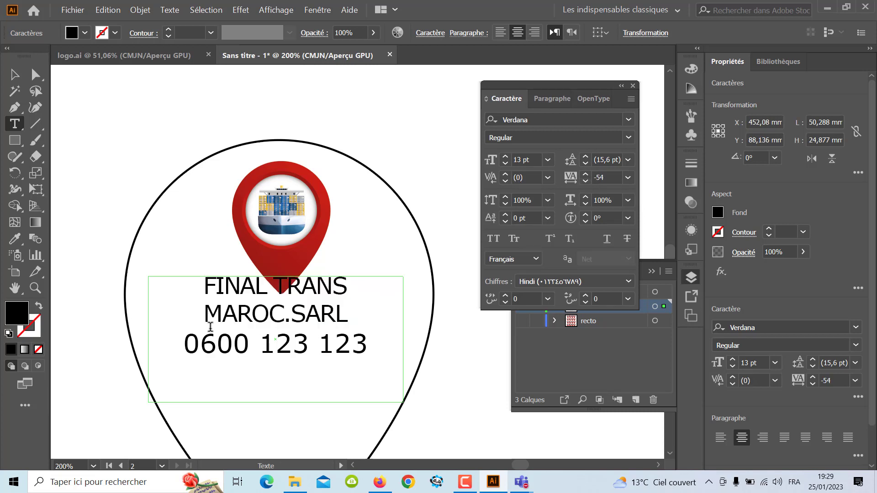
pyautogui.press('BackSpace')
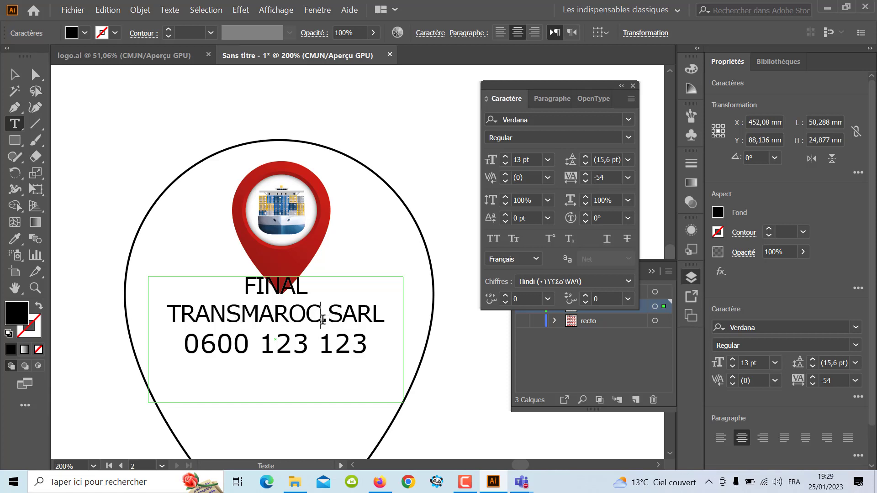
pyautogui.press('Return')
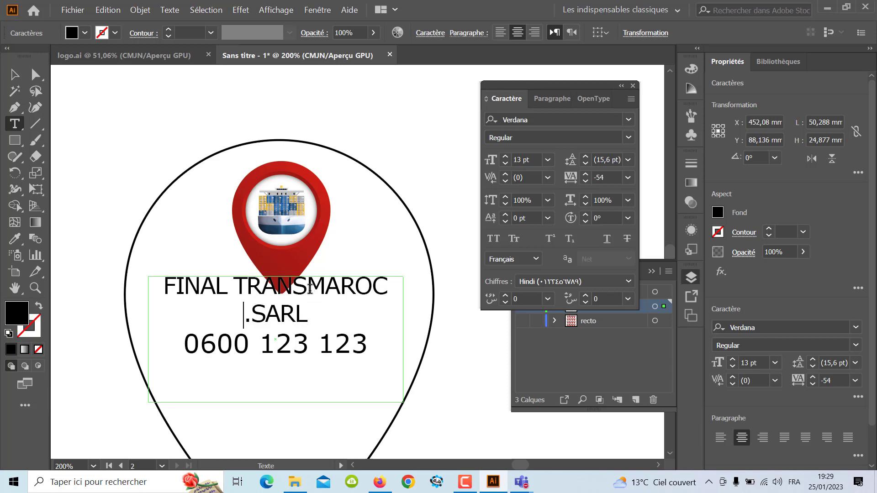
pyautogui.press('Escape')
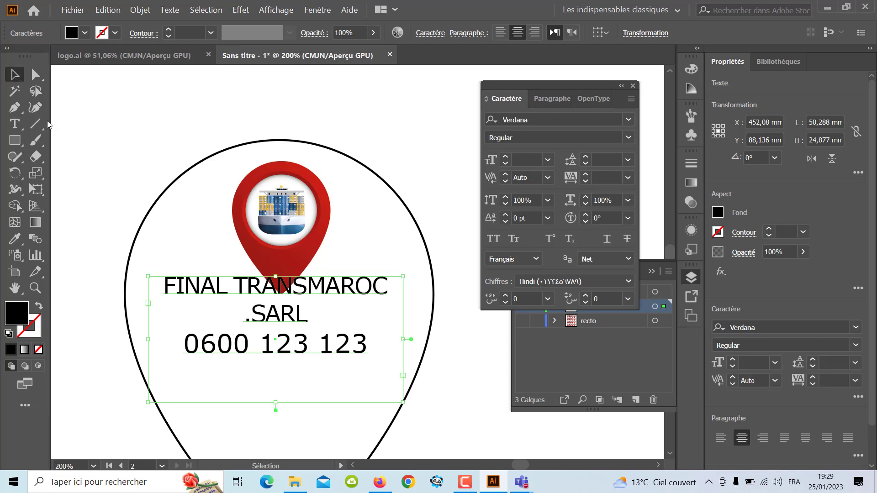
# Widen the text frame, retype the period before SARL, and move the text down about 4.5 mm
pyautogui.moveTo(404, 340); pyautogui.dragTo(414, 339)
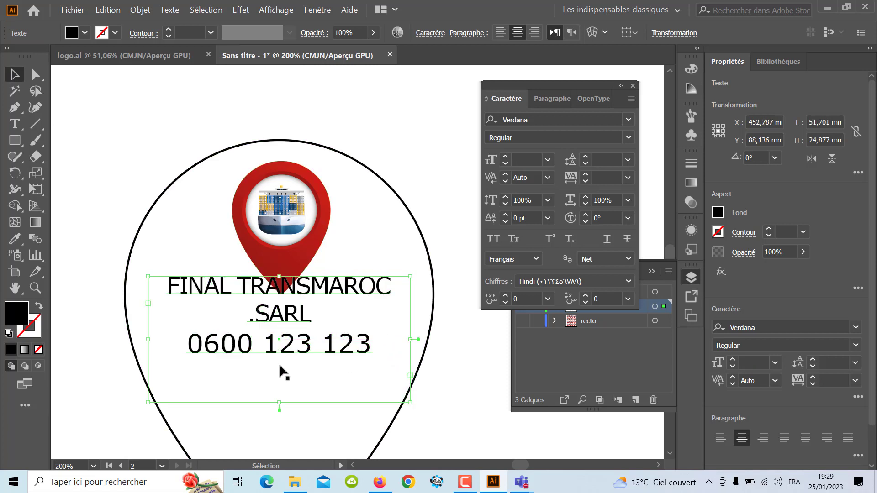
pyautogui.doubleClick(258, 316)
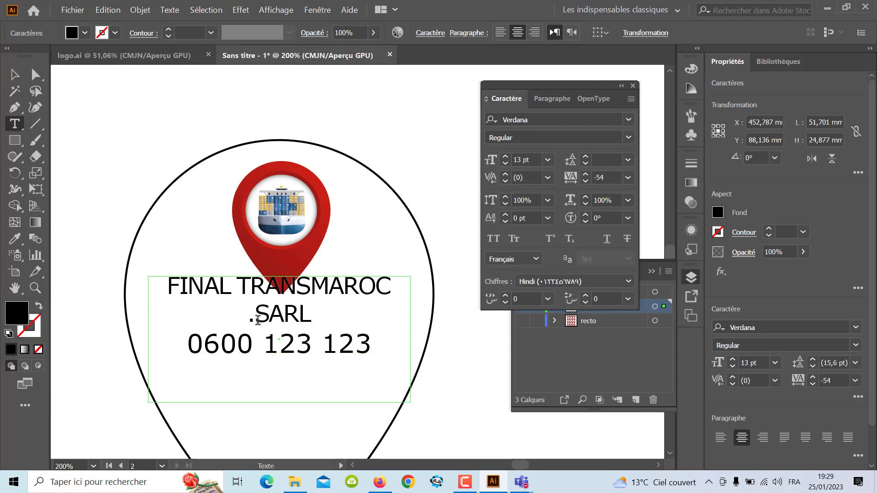
pyautogui.press('BackSpace')
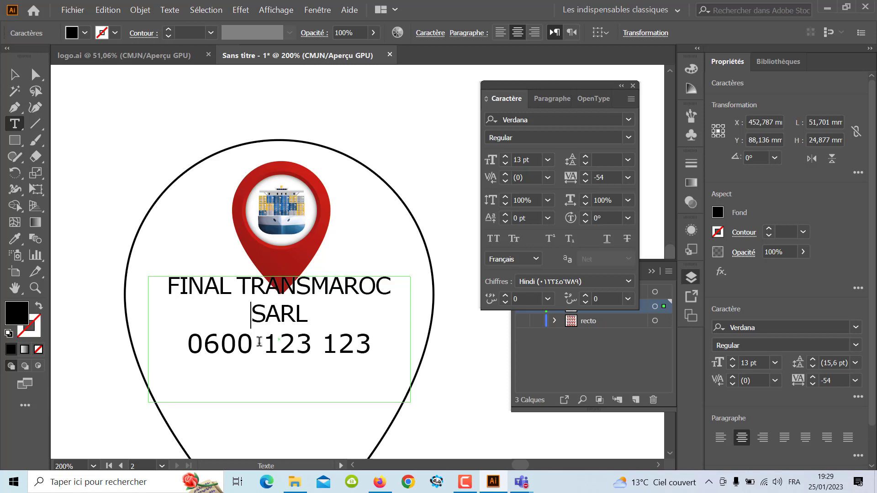
pyautogui.write('.')
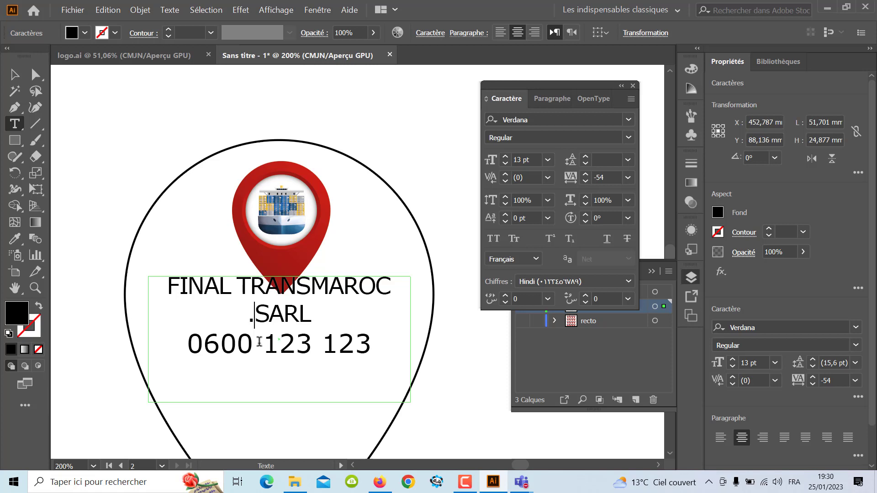
pyautogui.click(15, 74)
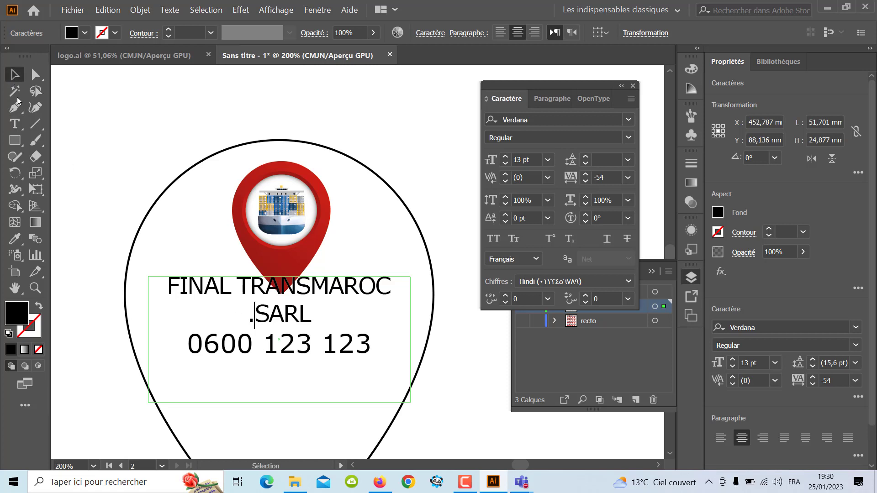
pyautogui.click(286, 353)
pyautogui.moveTo(286, 352); pyautogui.dragTo(286, 385)
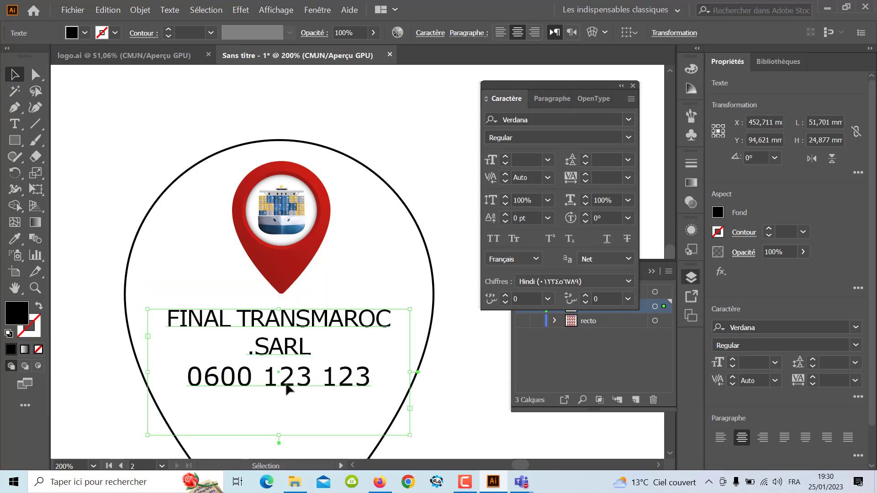
# Bring the whole label into view and close the character and layers panels
pyautogui.click(460, 408)
pyautogui.scroll(-3, 460, 408)
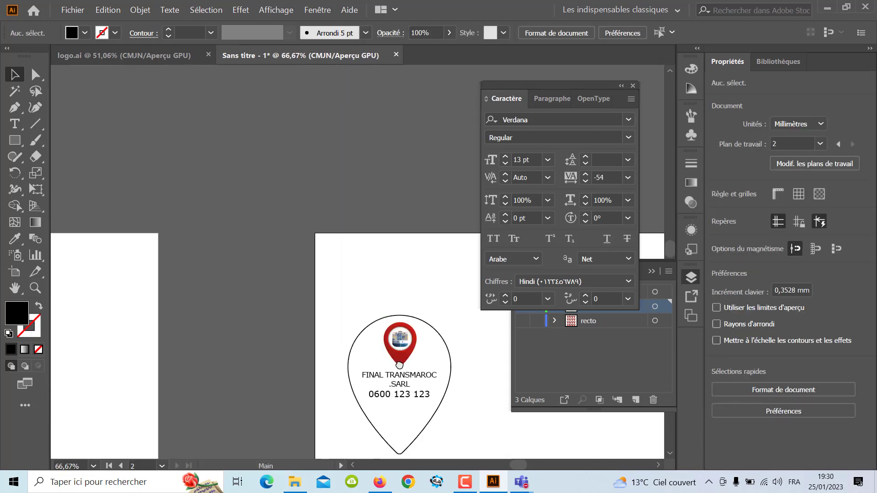
pyautogui.moveTo(422, 410); pyautogui.dragTo(359, 301)
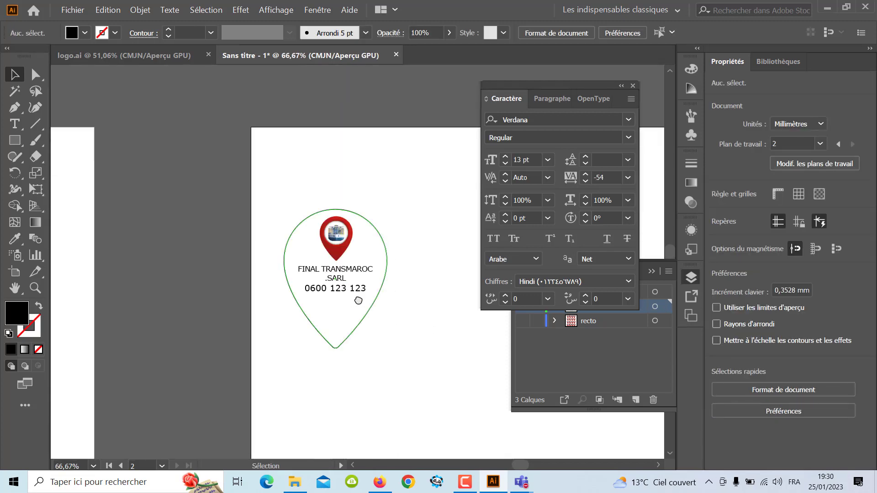
pyautogui.click(632, 85)
pyautogui.click(653, 272)
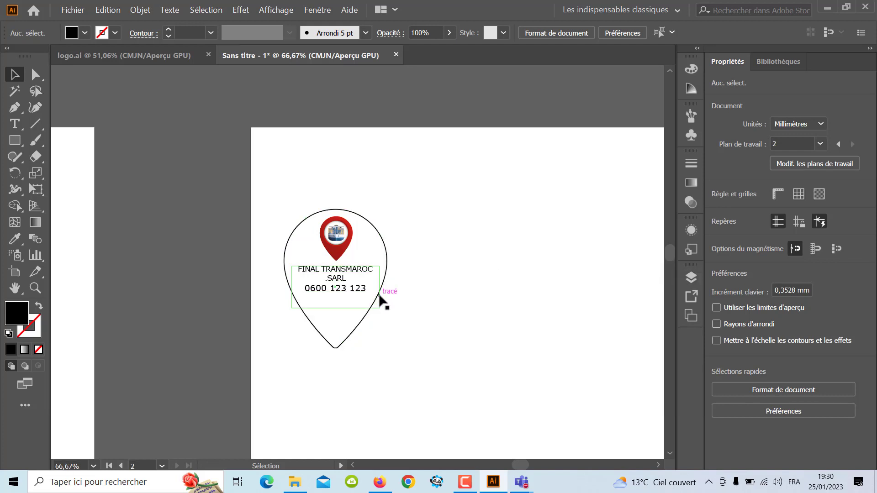
# Delete the teardrop outline and group the pin with the name and phone text (about 51.7 × 54.05 mm)
pyautogui.click(361, 323)
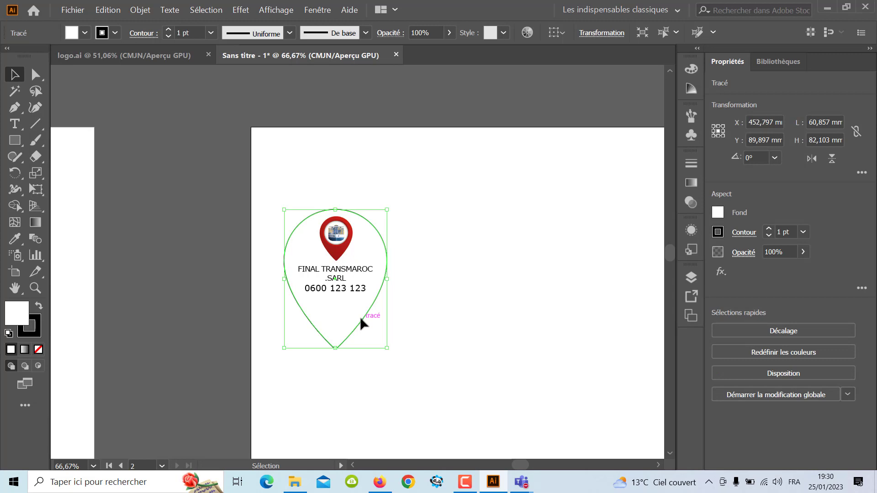
pyautogui.press('Delete')
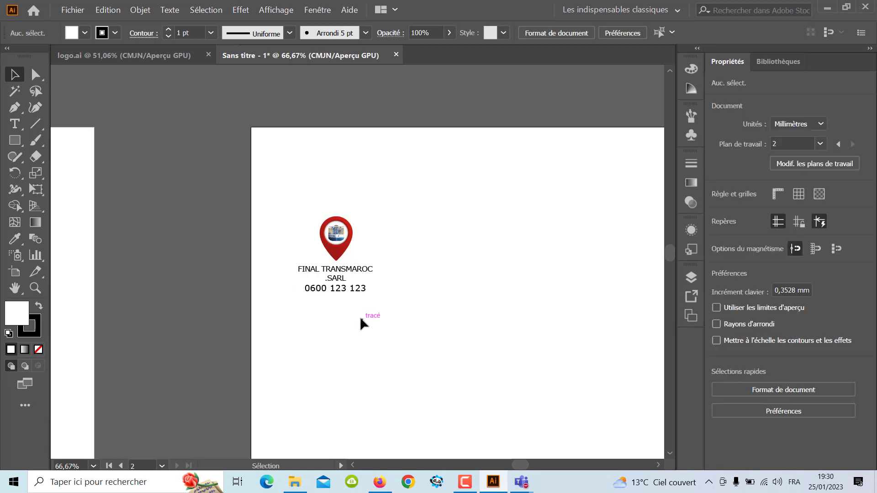
pyautogui.moveTo(259, 166); pyautogui.dragTo(382, 315)
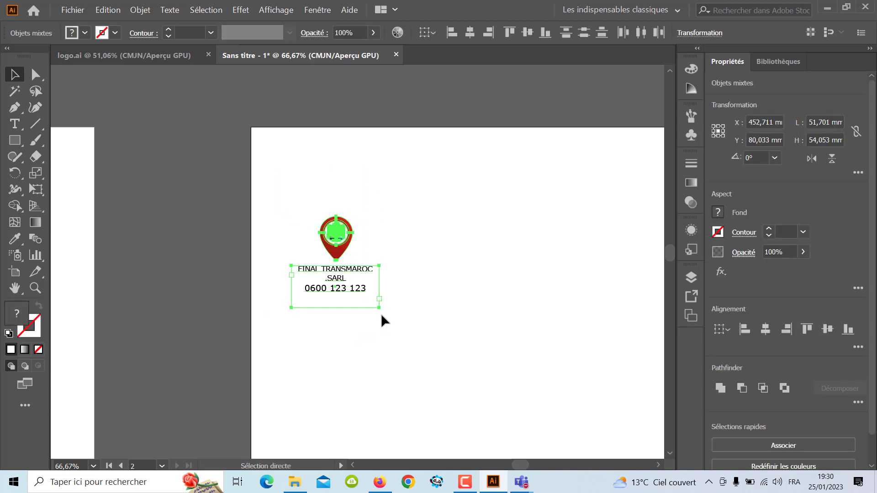
pyautogui.press('v')
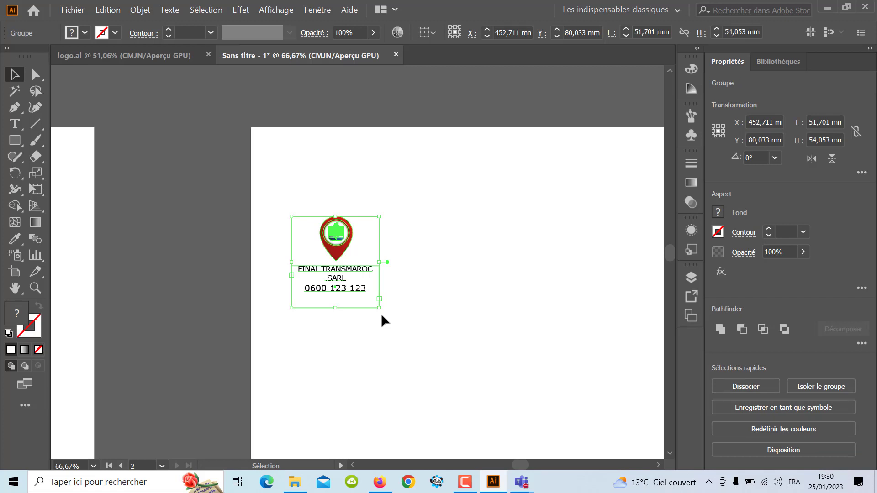
pyautogui.keyDown('alt'); pyautogui.scroll(-2, 381, 319); pyautogui.keyUp('alt')
pyautogui.moveTo(380, 299); pyautogui.dragTo(265, 299)
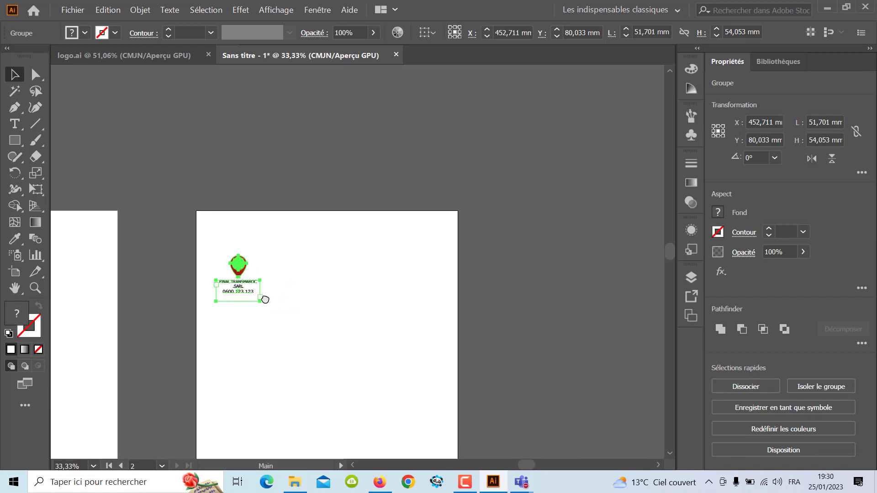
pyautogui.keyDown('alt'); pyautogui.scroll(1, 267, 295); pyautogui.keyUp('alt')
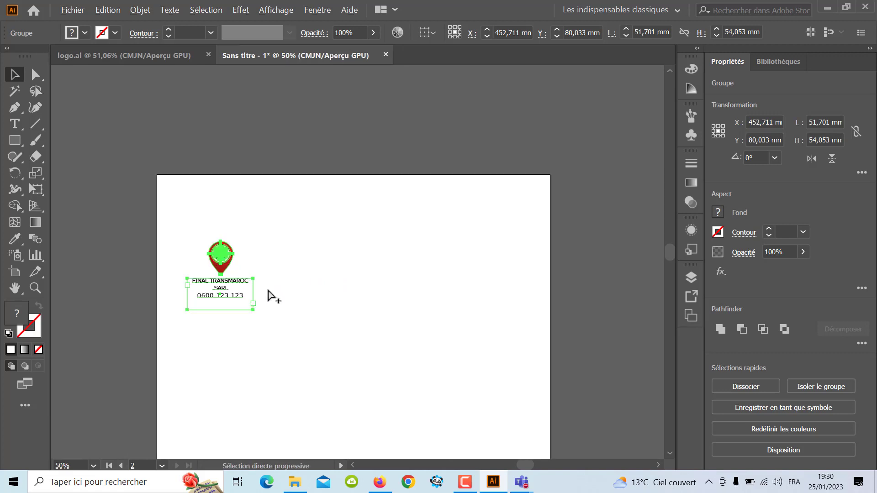
# Copy the pin label 70 mm to the right three times to make a row of four
pyautogui.press('Return')
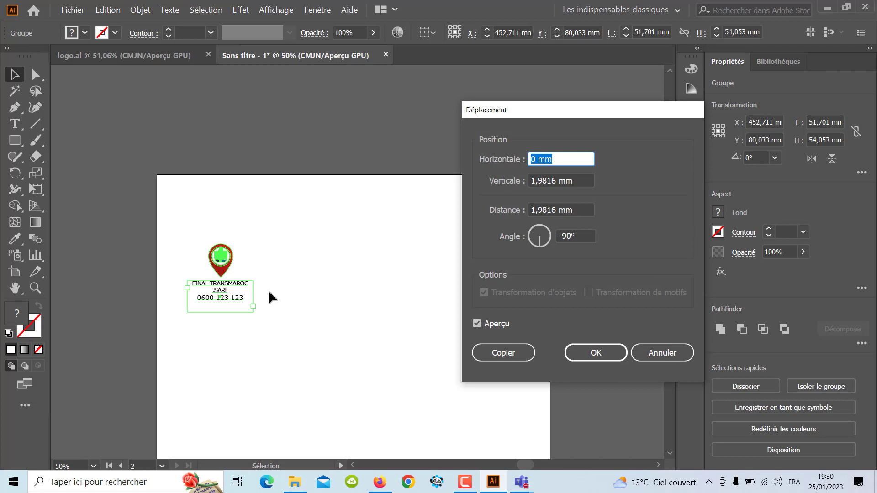
pyautogui.write('70')
pyautogui.press('Tab')
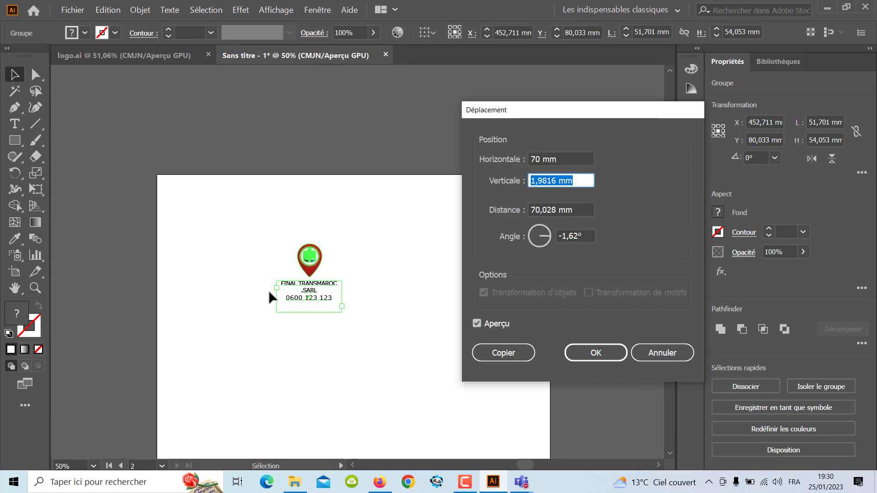
pyautogui.write('0')
pyautogui.click(513, 355)
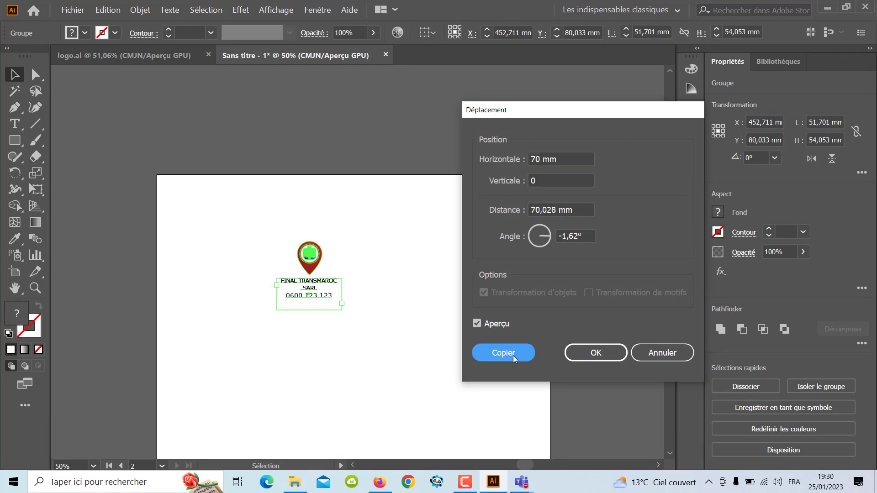
pyautogui.hotkey('ctrl', 'd')
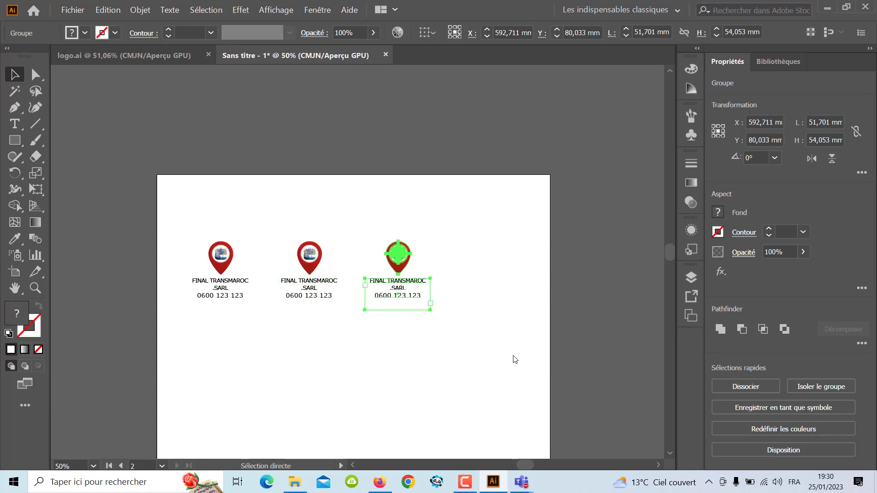
pyautogui.hotkey('ctrl', 'd')
# Copy the row of four 90 mm down three times to complete a 4 × 4 grid
pyautogui.moveTo(180, 237); pyautogui.dragTo(516, 293)
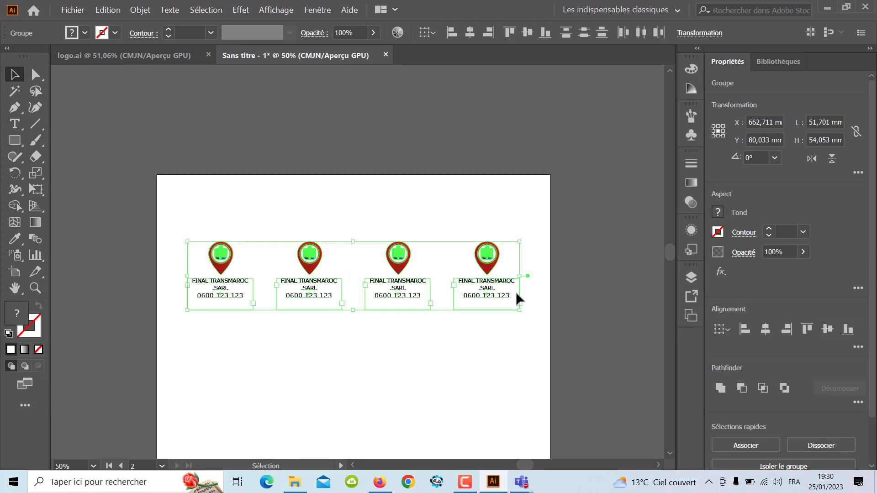
pyautogui.keyDown('alt'); pyautogui.scroll(-1, 516, 293); pyautogui.keyUp('alt')
pyautogui.scroll(-3, 489, 260)
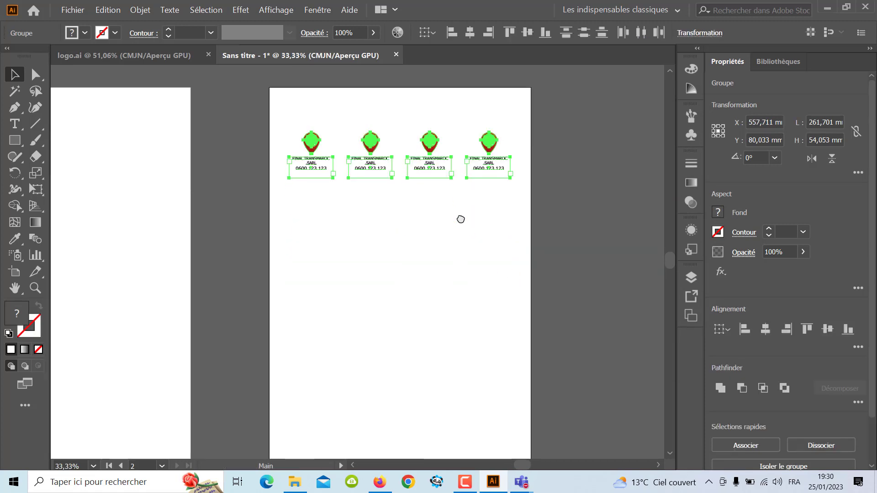
pyautogui.press('Return')
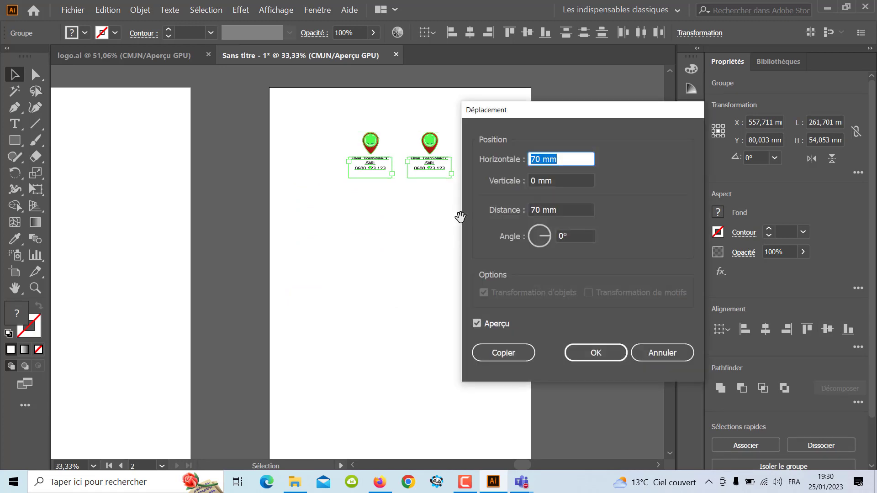
pyautogui.write('0')
pyautogui.press('Tab')
pyautogui.write('90')
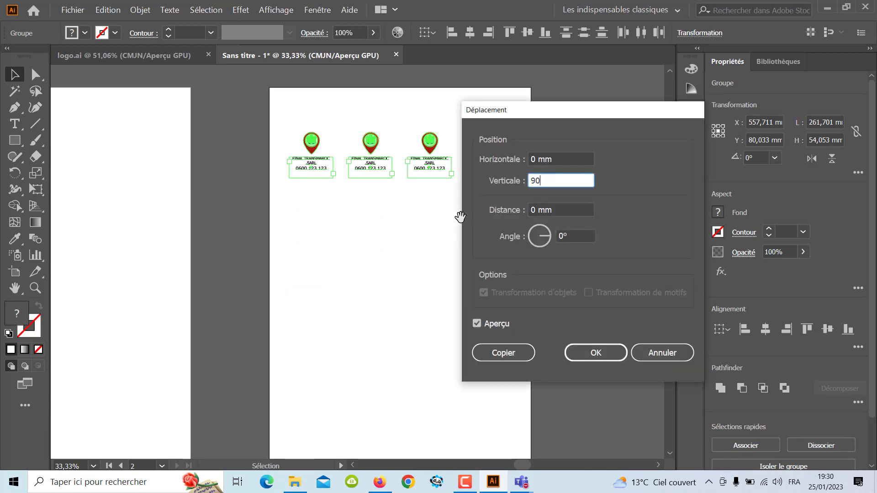
pyautogui.click(496, 356)
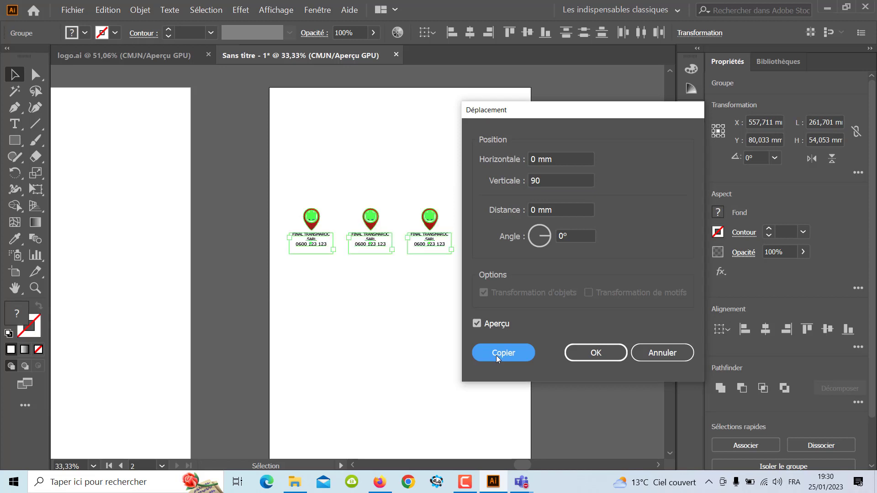
pyautogui.hotkey('ctrl', 'd')
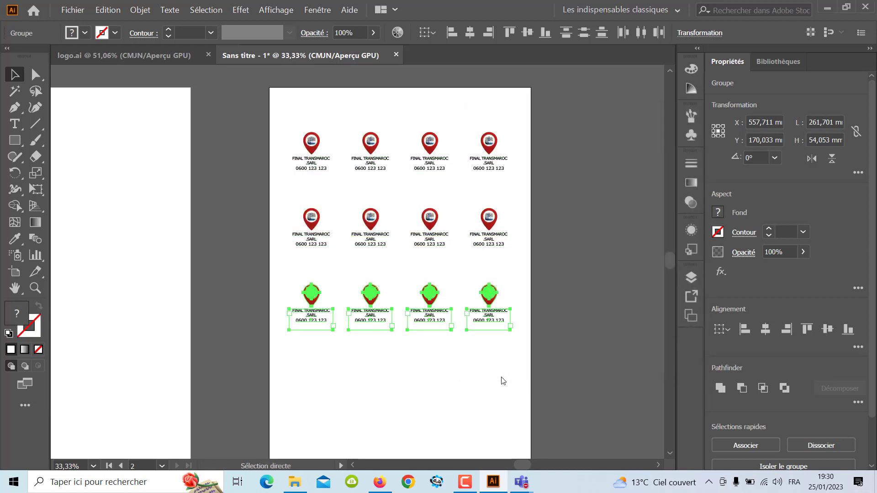
pyautogui.hotkey('ctrl', 'd')
pyautogui.moveTo(468, 380); pyautogui.dragTo(444, 375)
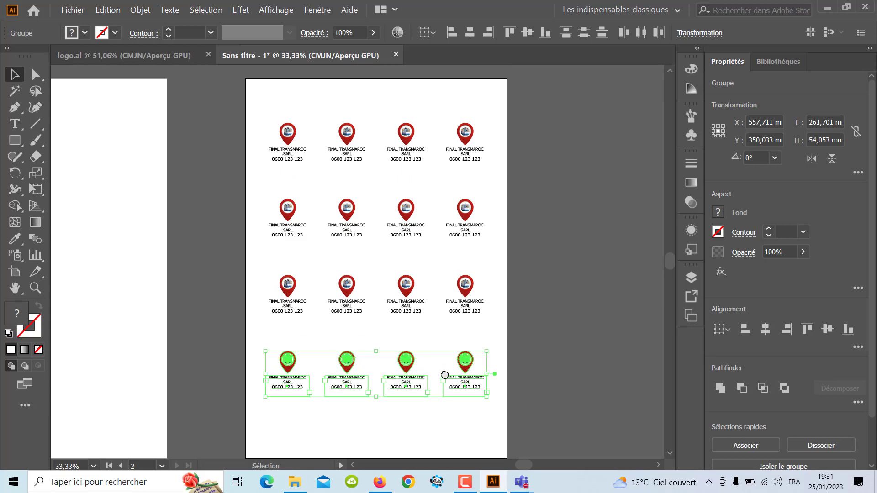
# Turn on visibility of the FD and recto layers in the Layers panel
pyautogui.click(688, 276)
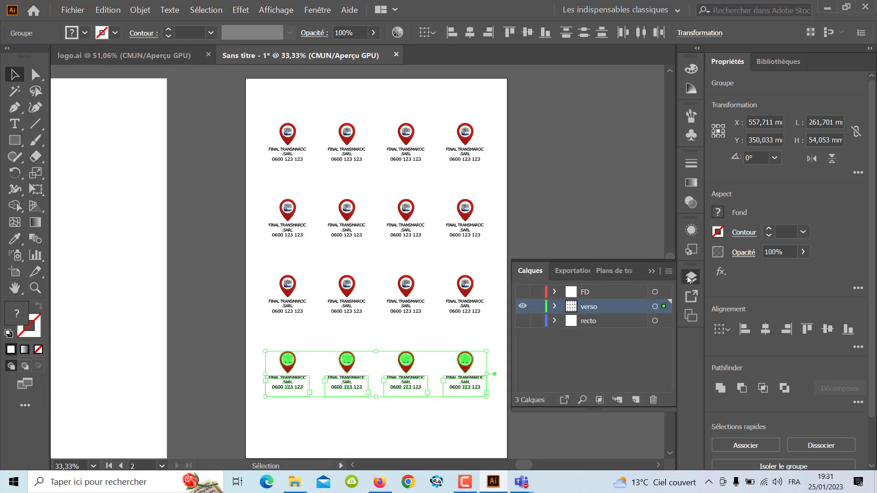
pyautogui.click(522, 292)
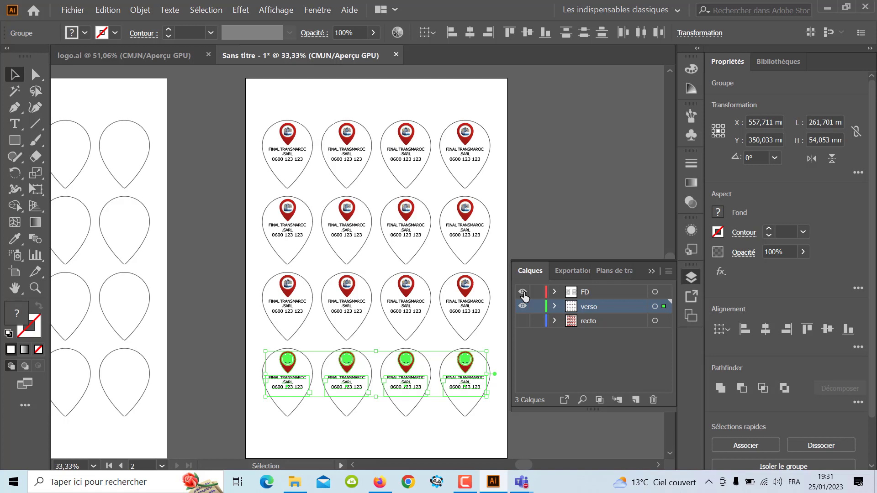
pyautogui.click(522, 321)
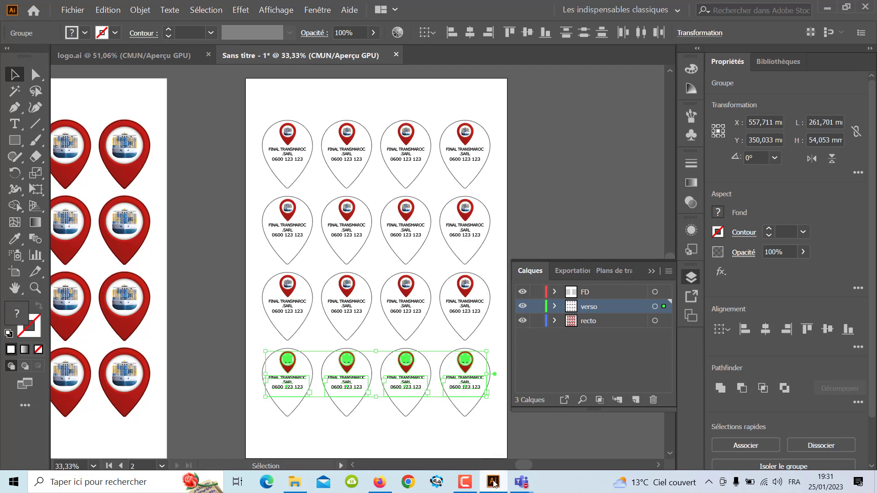
pyautogui.click(79, 11)
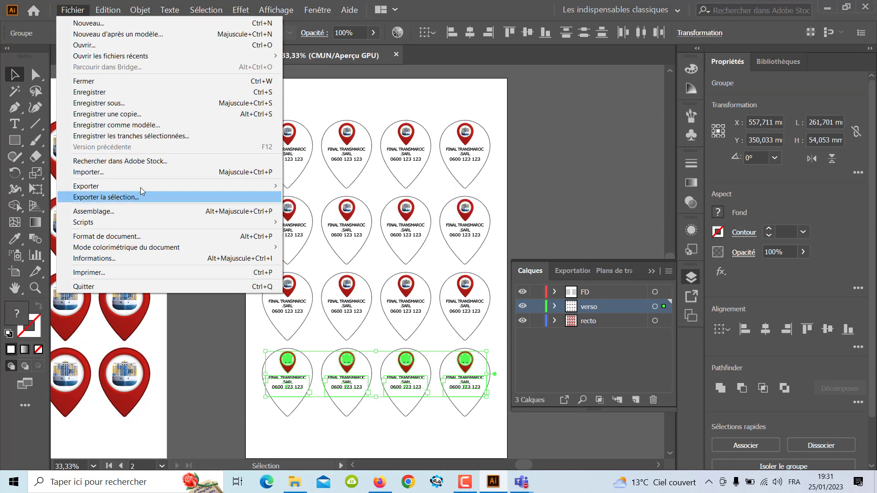
# Save the document as Adobe PDF (*.PDF) named 'forme de decoupe' on the Desktop
pyautogui.click(143, 110)
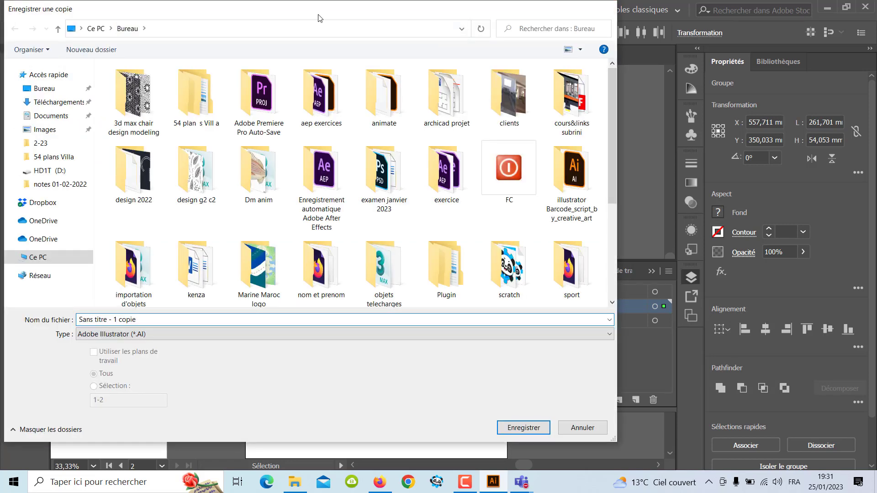
pyautogui.click(608, 9)
pyautogui.click(72, 9)
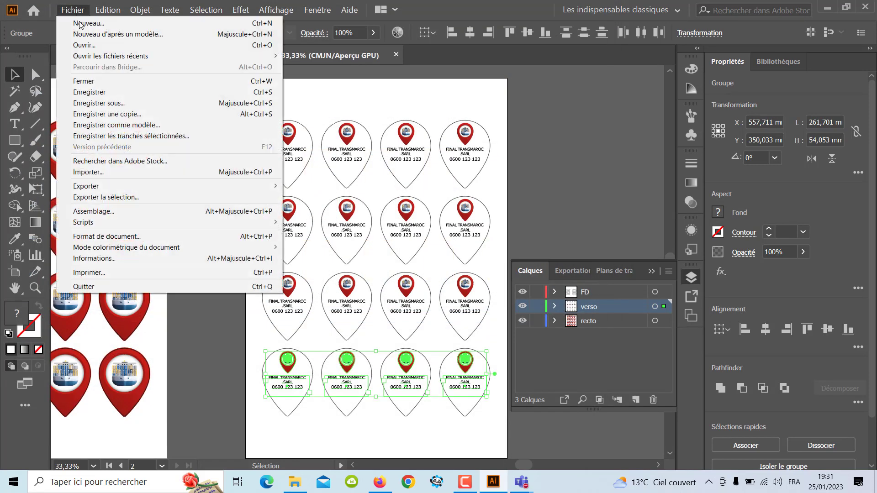
pyautogui.click(152, 104)
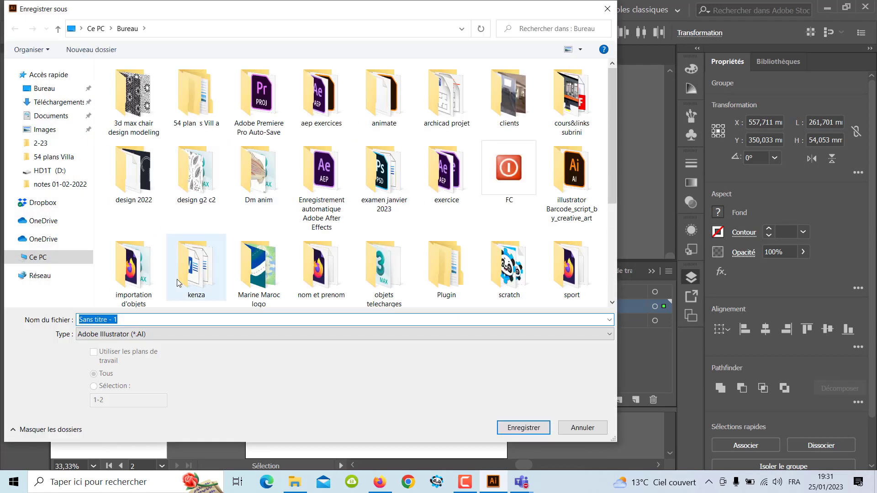
pyautogui.click(180, 333)
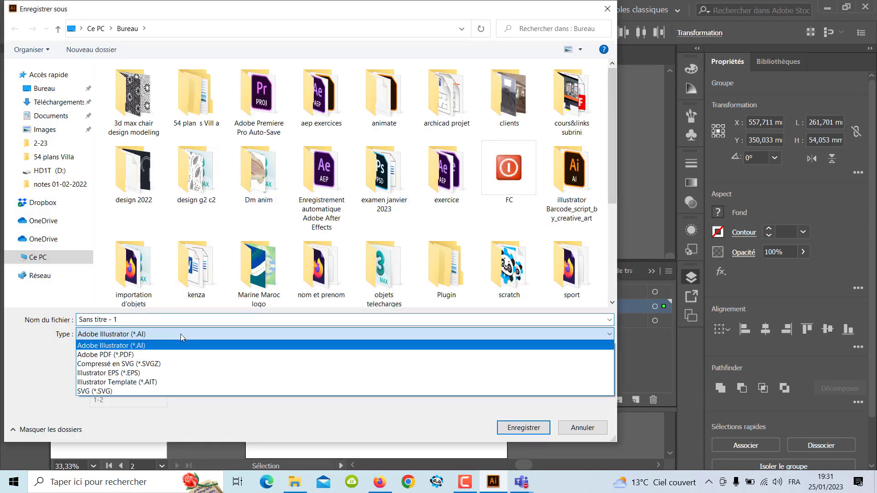
pyautogui.click(162, 355)
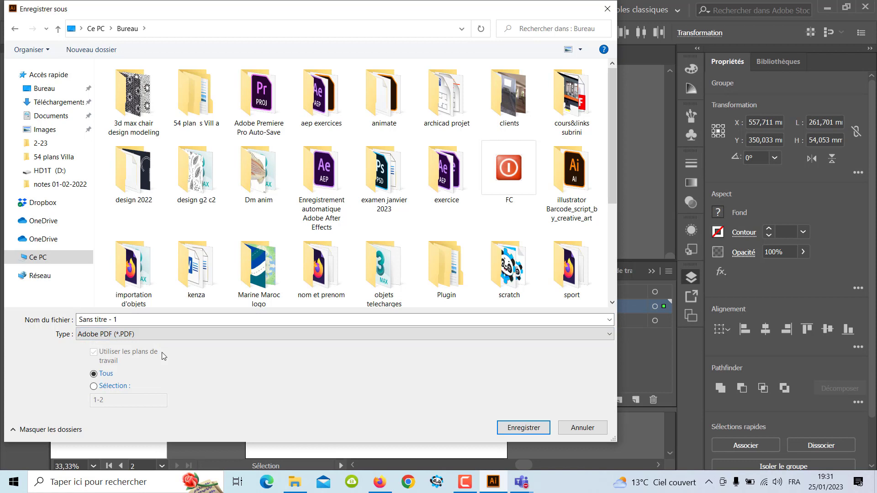
pyautogui.click(145, 322)
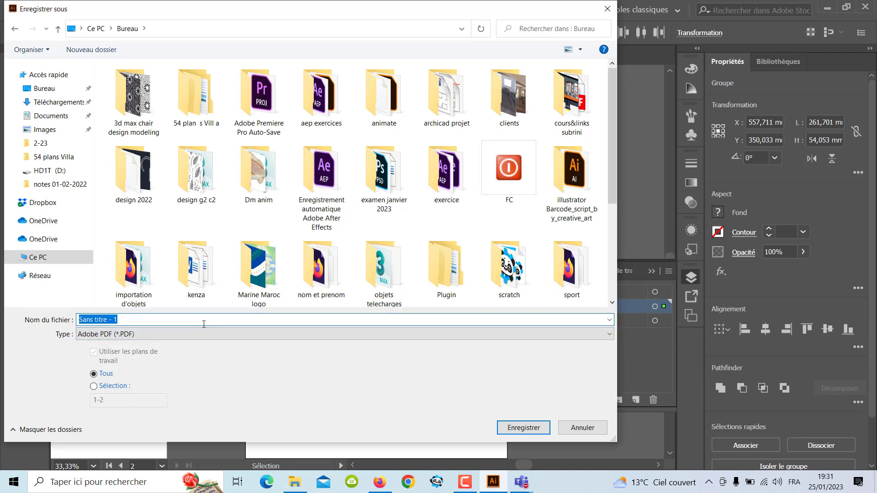
pyautogui.write('forme ')
pyautogui.write('de decou')
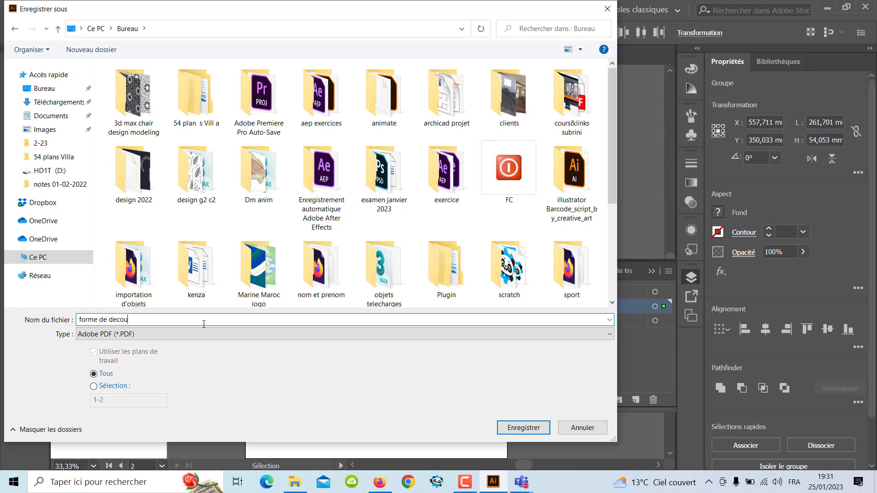
pyautogui.write('pe')
# Write the PDF with the [Qualité supérieure] preset and Acrobat 5 compatibility, then show the desktop
pyautogui.click(542, 431)
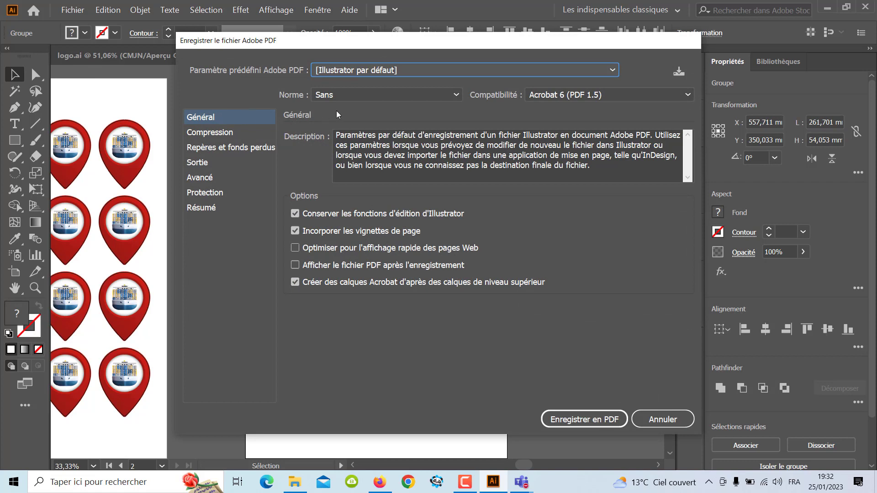
pyautogui.click(506, 69)
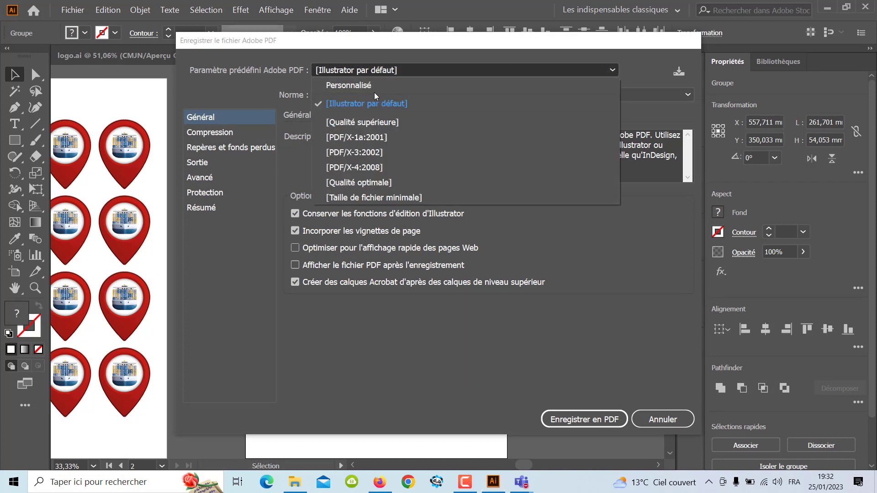
pyautogui.click(385, 122)
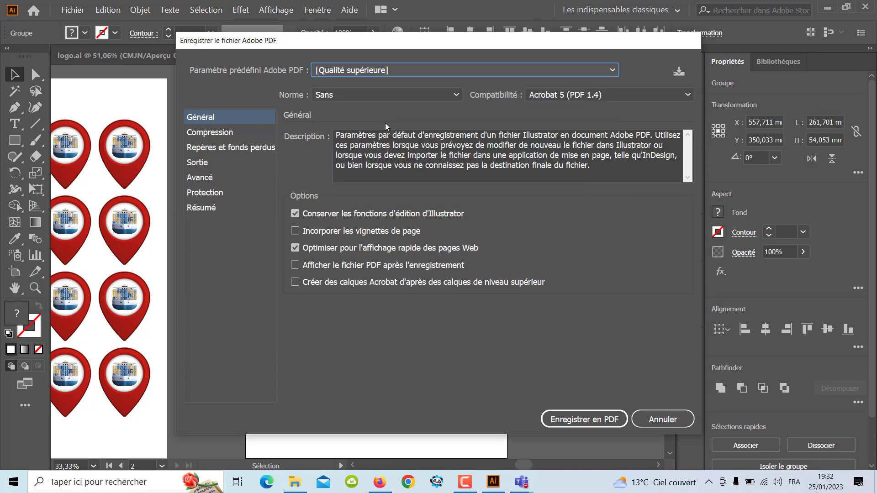
pyautogui.click(558, 95)
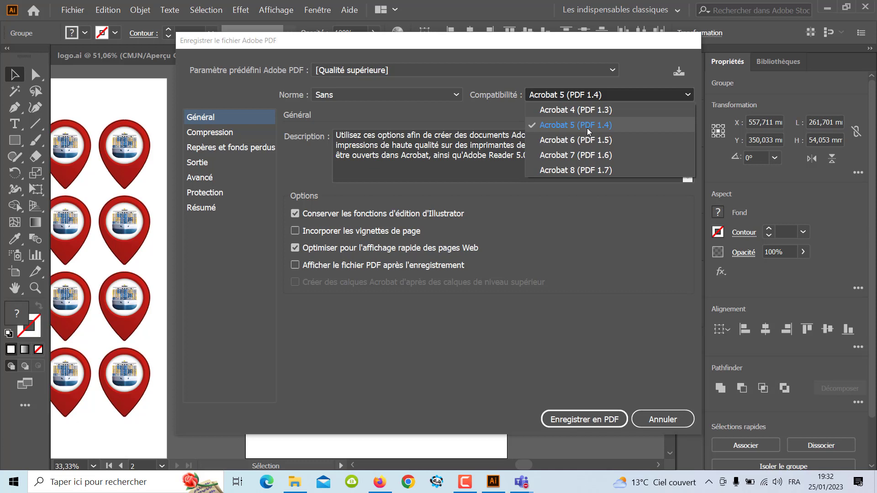
pyautogui.click(585, 258)
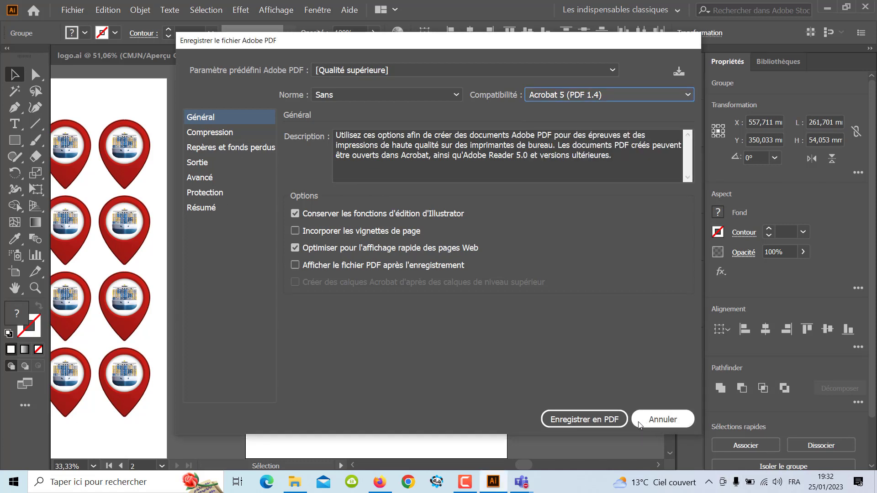
pyautogui.click(575, 425)
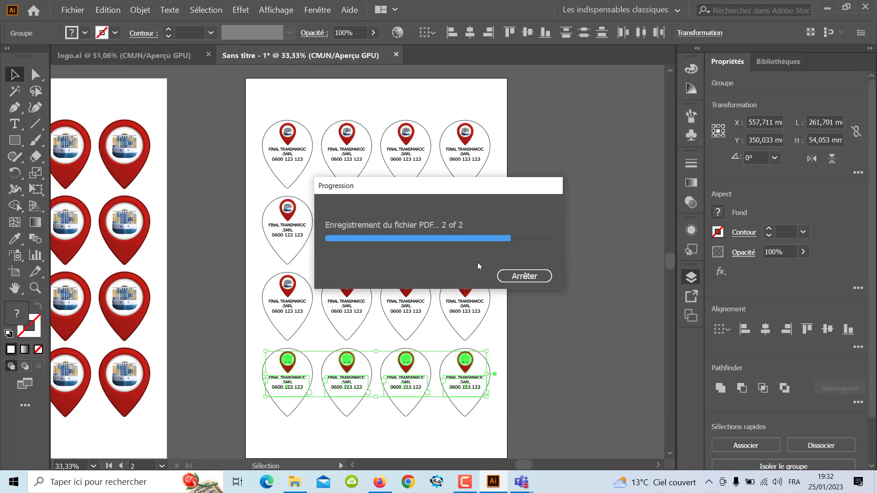
pyautogui.press('super+d')
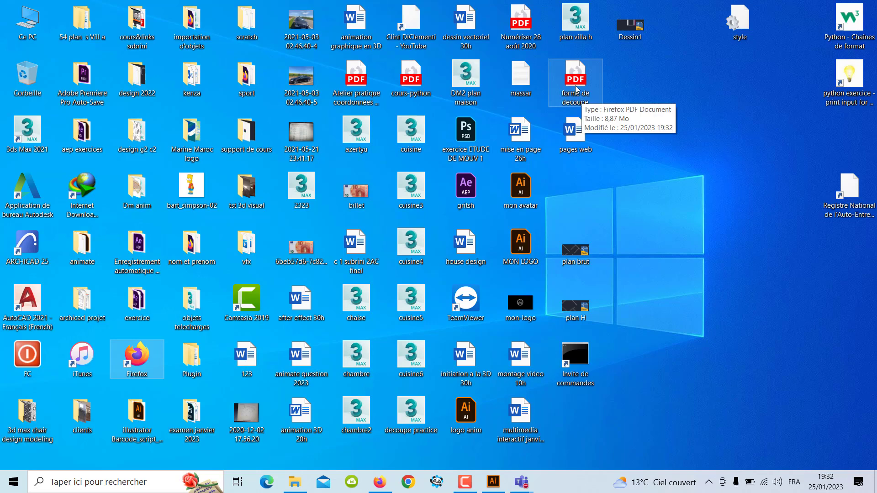
# Open forme de decoupe.pdf from the desktop in Firefox and scroll down its pages
pyautogui.click(576, 89)
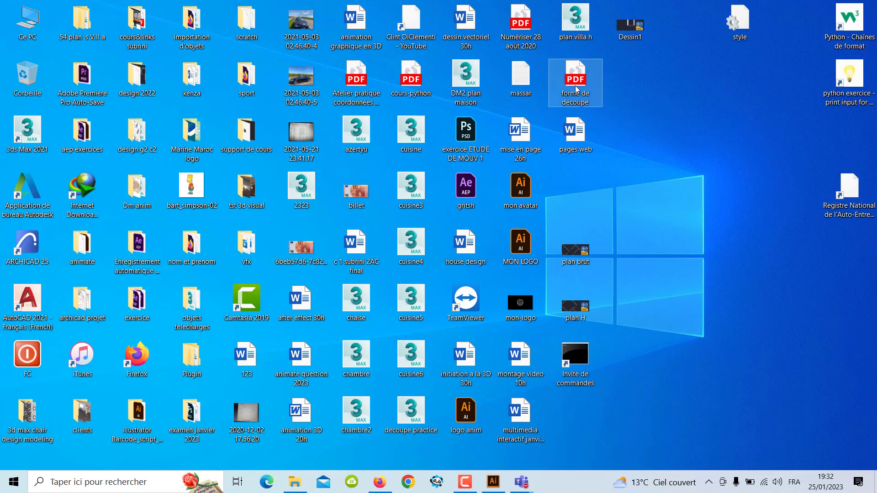
pyautogui.doubleClick(576, 89)
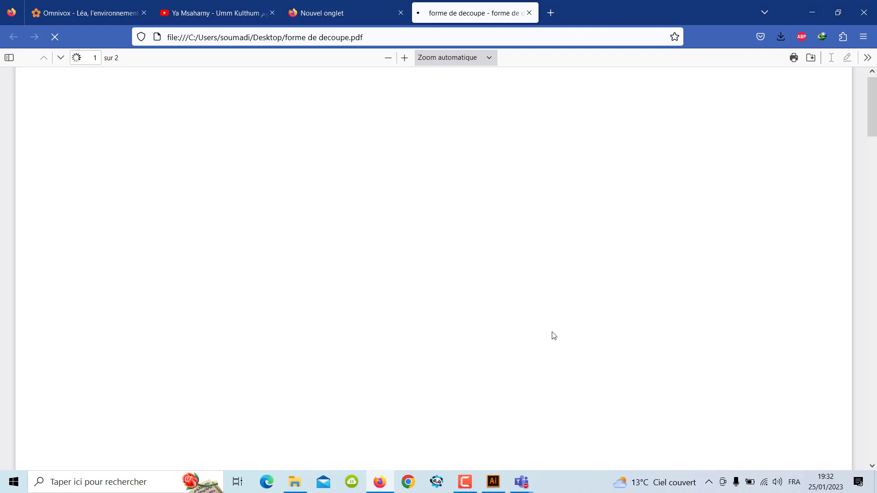
pyautogui.scroll(-2, 554, 335)
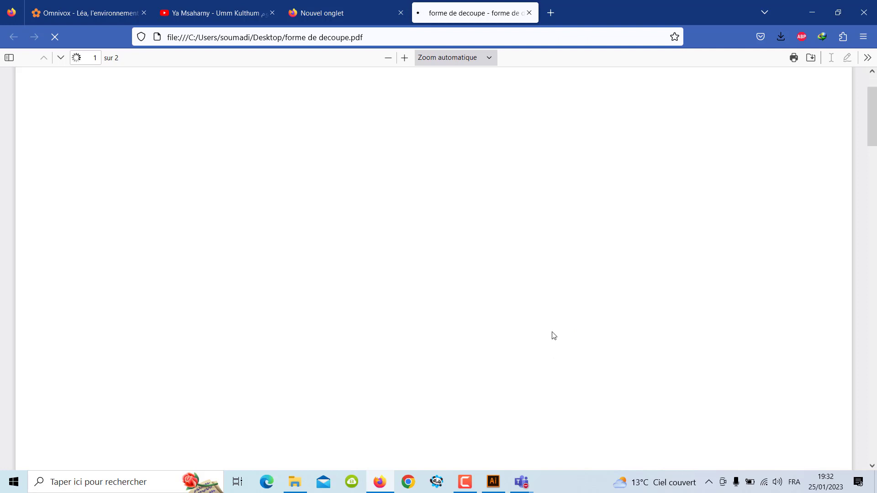